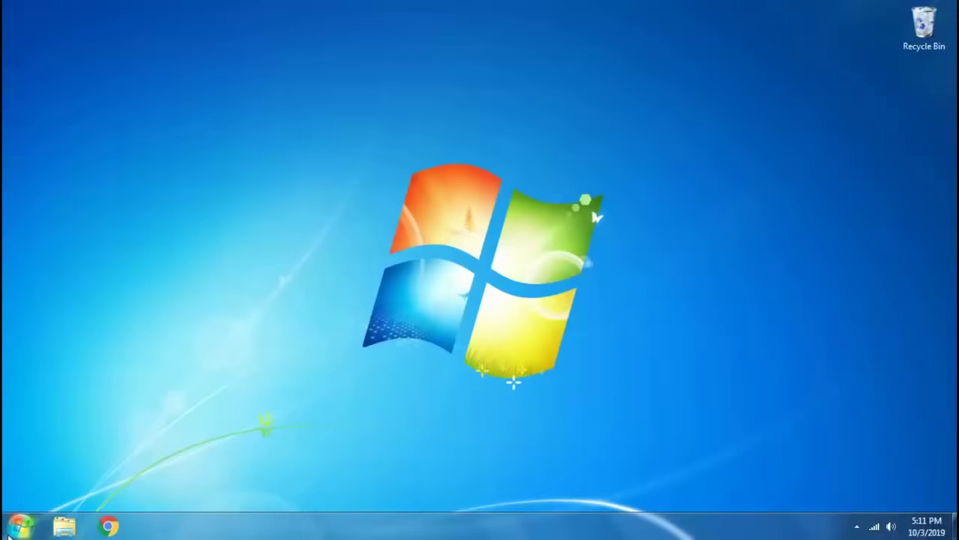
Open the Windows 7 Start menu to list the installed programs
{"action": "left_click", "coordinate": [11, 532]}
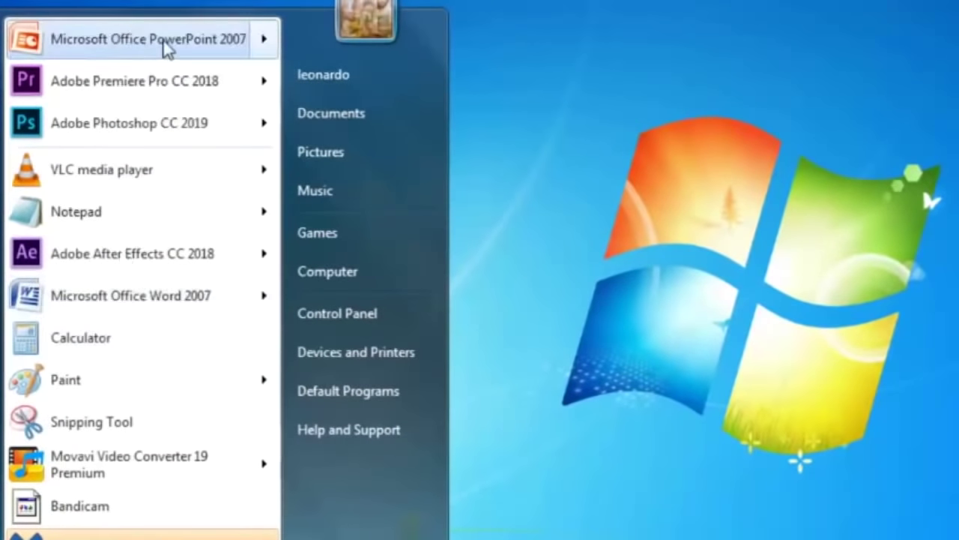
Launch Microsoft Office PowerPoint 2007 from the Start menu
{"action": "mouse_move", "coordinate": [167, 46]}
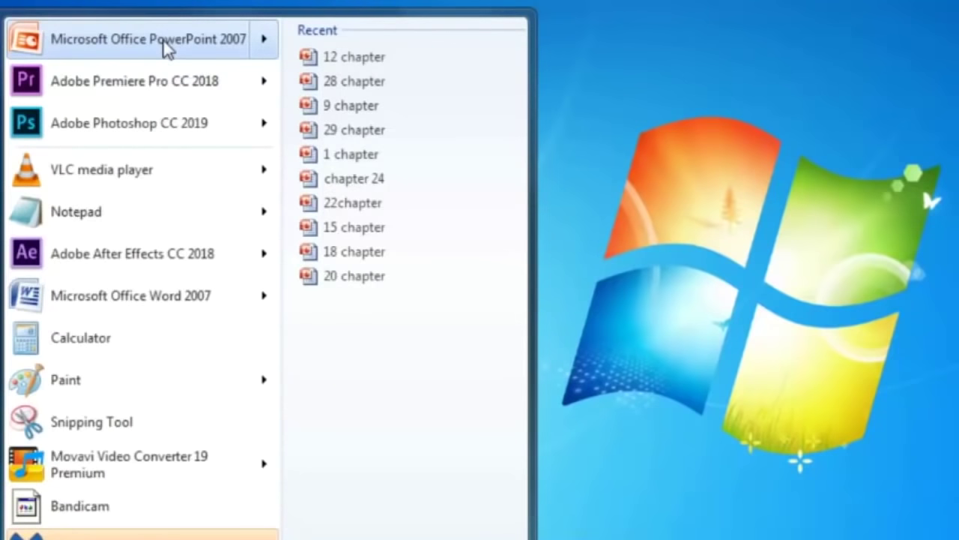
{"action": "left_click", "coordinate": [135, 47]}
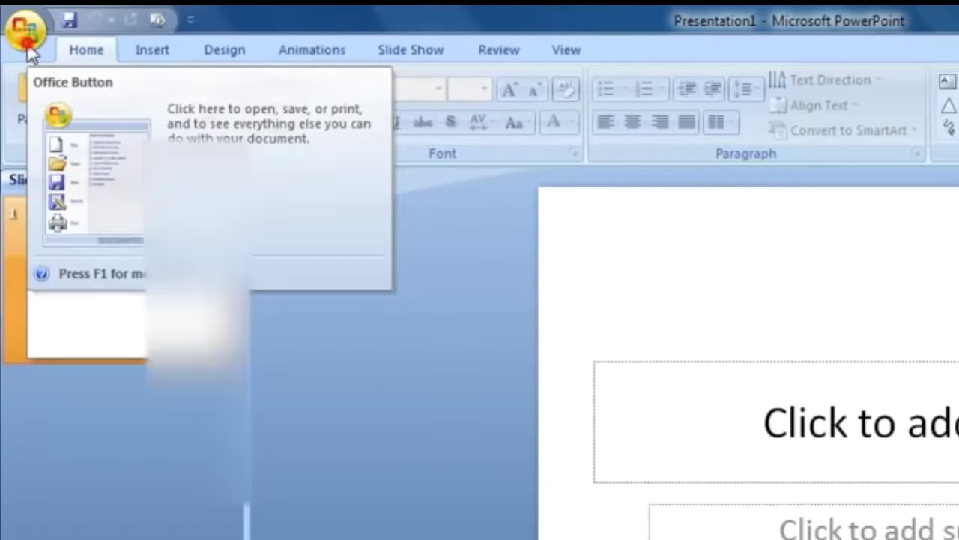
Open the New Presentation window from the Office button menu
{"action": "left_click", "coordinate": [25, 33]}
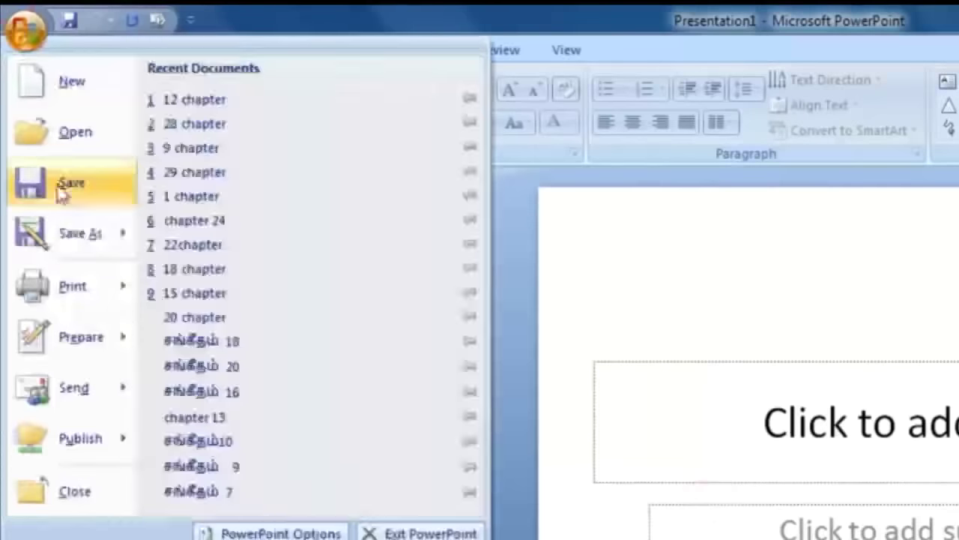
{"action": "mouse_move", "coordinate": [63, 236]}
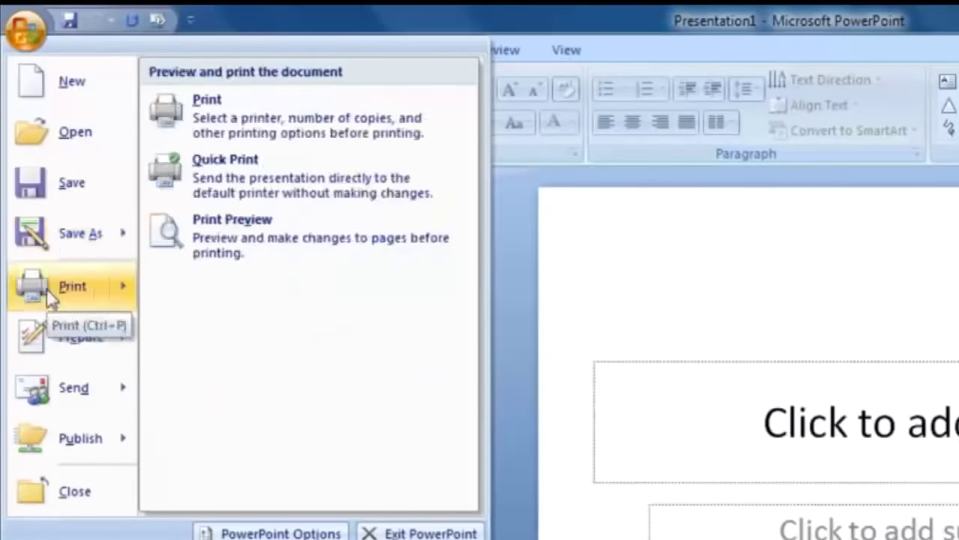
{"action": "mouse_move", "coordinate": [67, 386]}
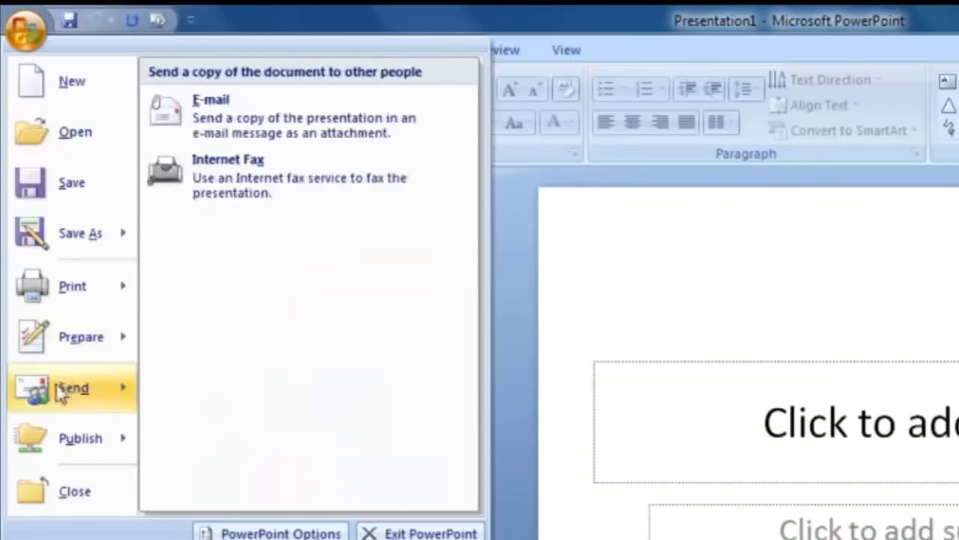
{"action": "left_click", "coordinate": [847, 17]}
{"action": "left_click", "coordinate": [24, 29]}
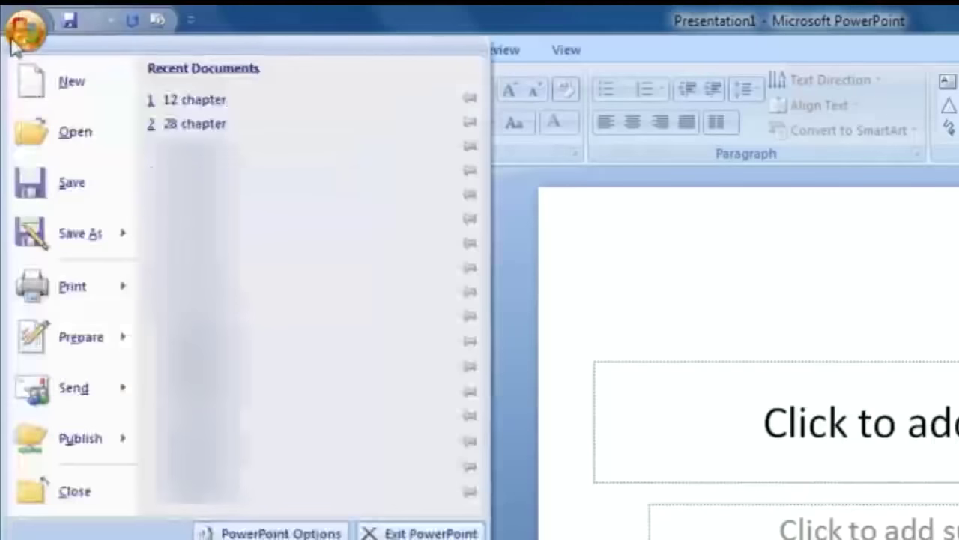
{"action": "left_click", "coordinate": [39, 82]}
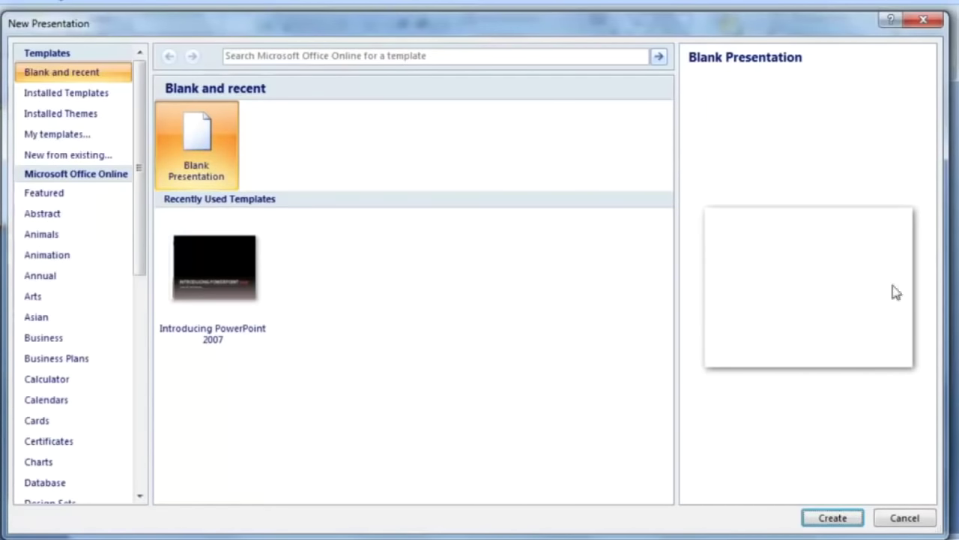
Create a new blank presentation
{"action": "left_click", "coordinate": [832, 518]}
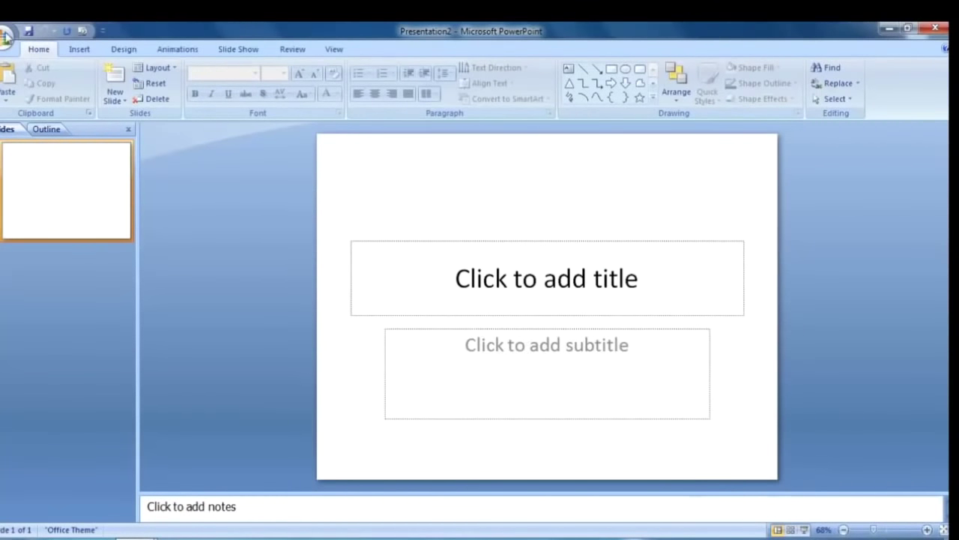
{"action": "left_click", "coordinate": [4, 34]}
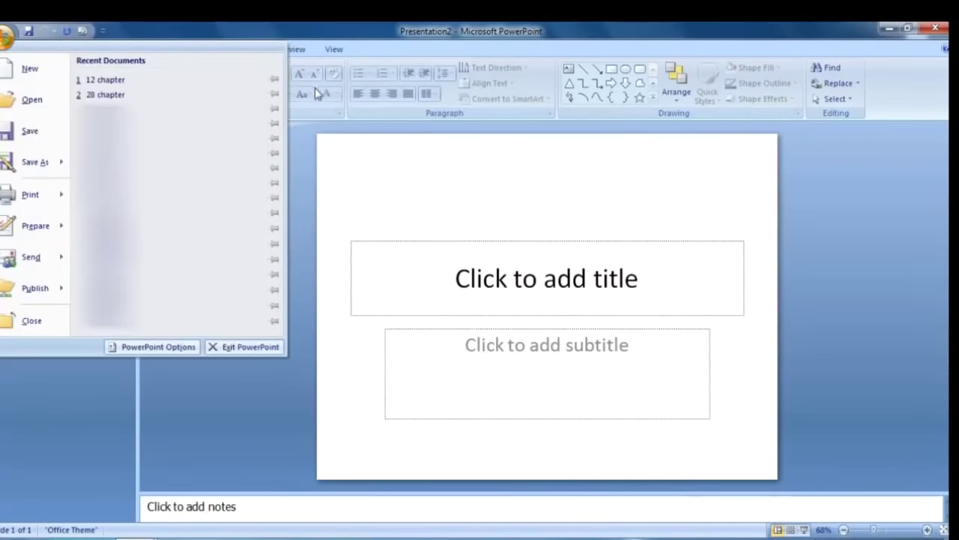
{"action": "left_click", "coordinate": [454, 257]}
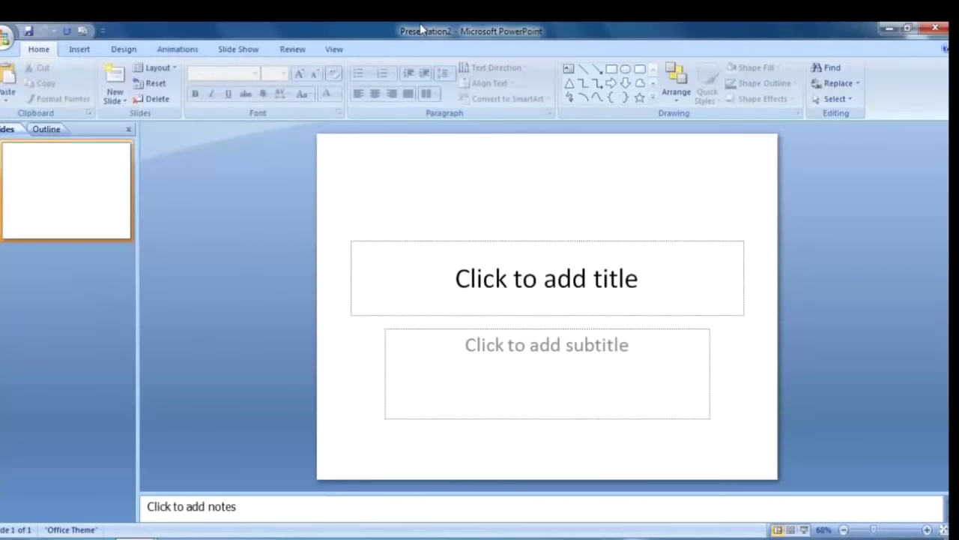
Save the blank presentation as 'tutorial' in the Documents library
{"action": "left_click", "coordinate": [9, 34]}
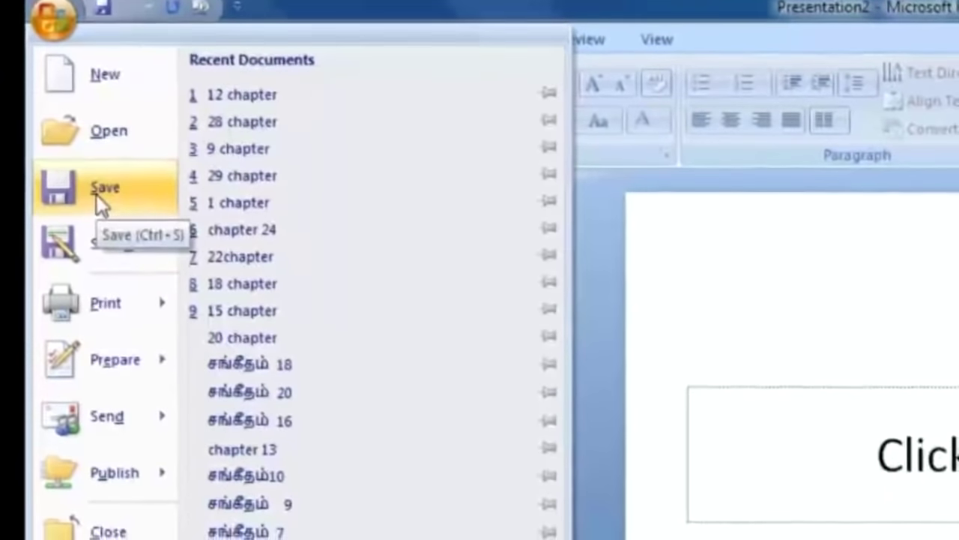
{"action": "left_click", "coordinate": [98, 203]}
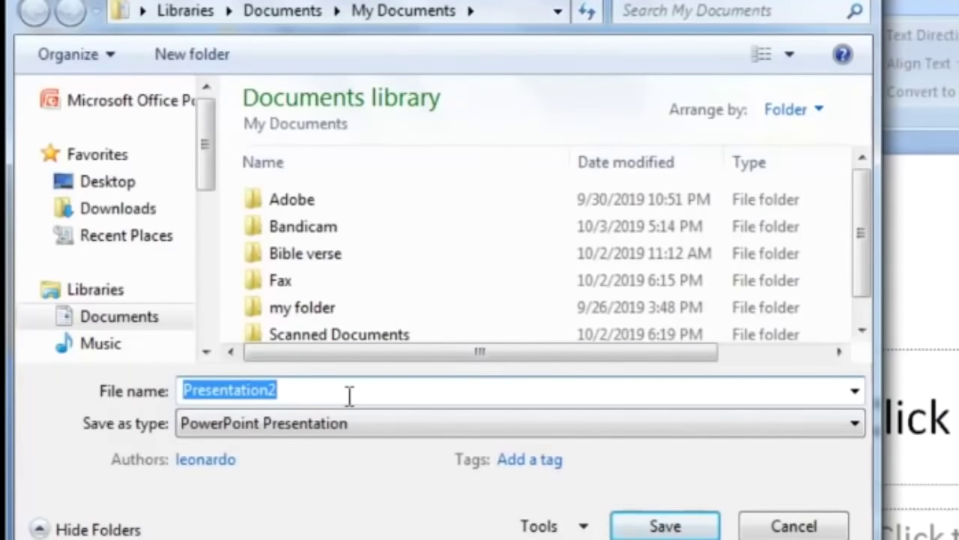
{"action": "type", "text": "tutorial"}
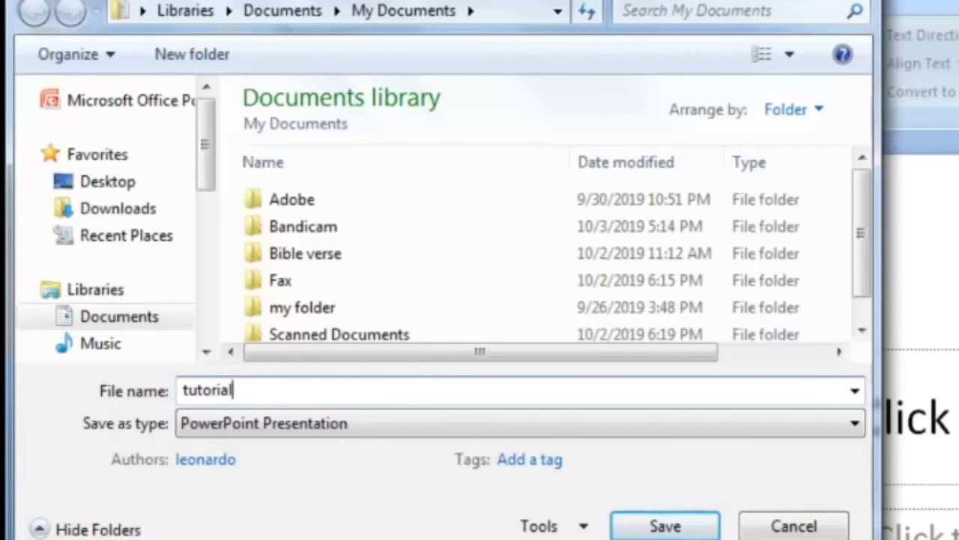
{"action": "left_click", "coordinate": [637, 526]}
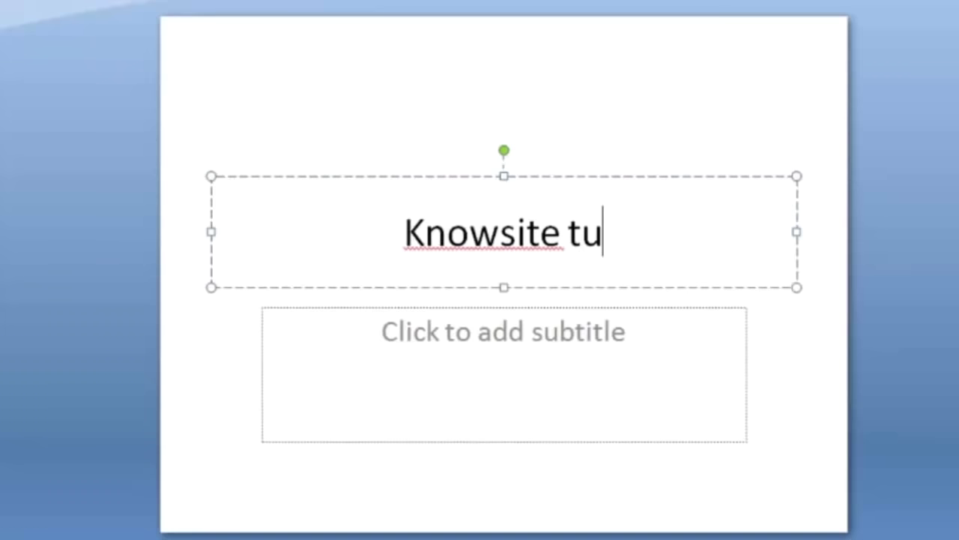
Title the first slide 'knowisetutorial' with the subtitle 'PPT Slide'
{"action": "type", "text": "torial"}
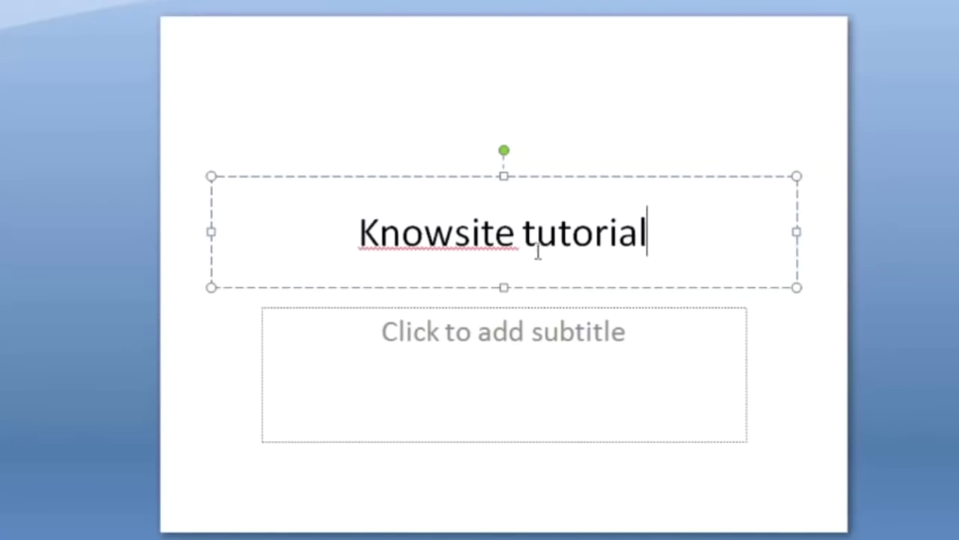
{"action": "triple_click", "coordinate": [685, 230]}
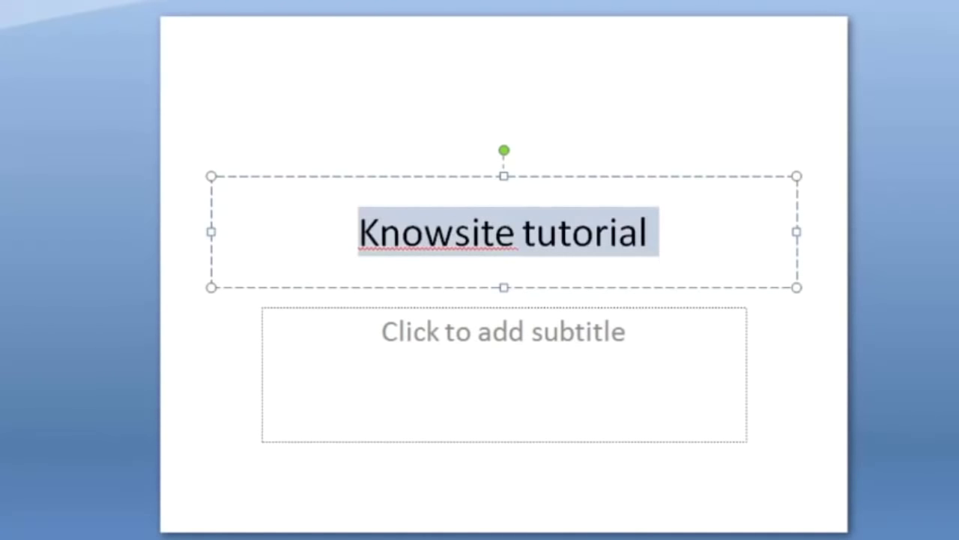
{"action": "type", "text": "know"}
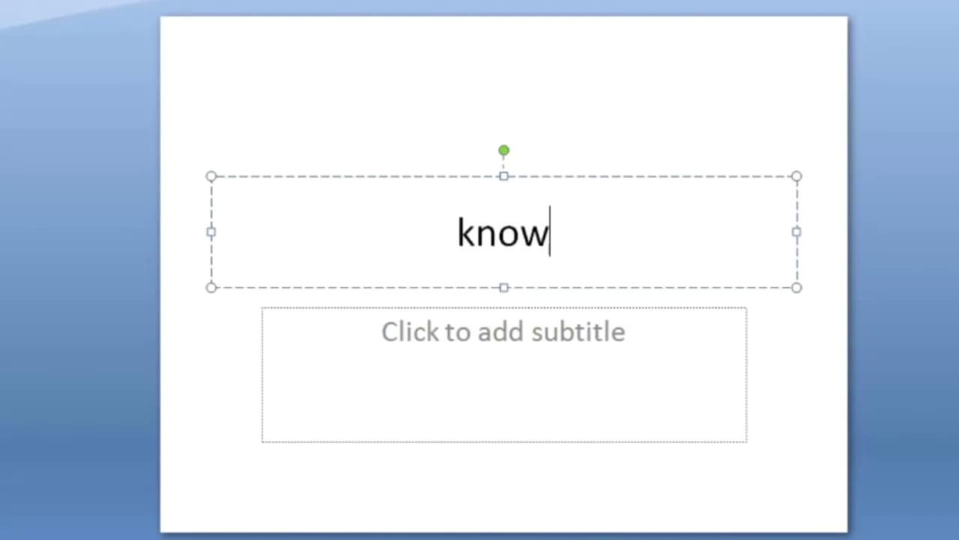
{"action": "type", "text": "isetutorial"}
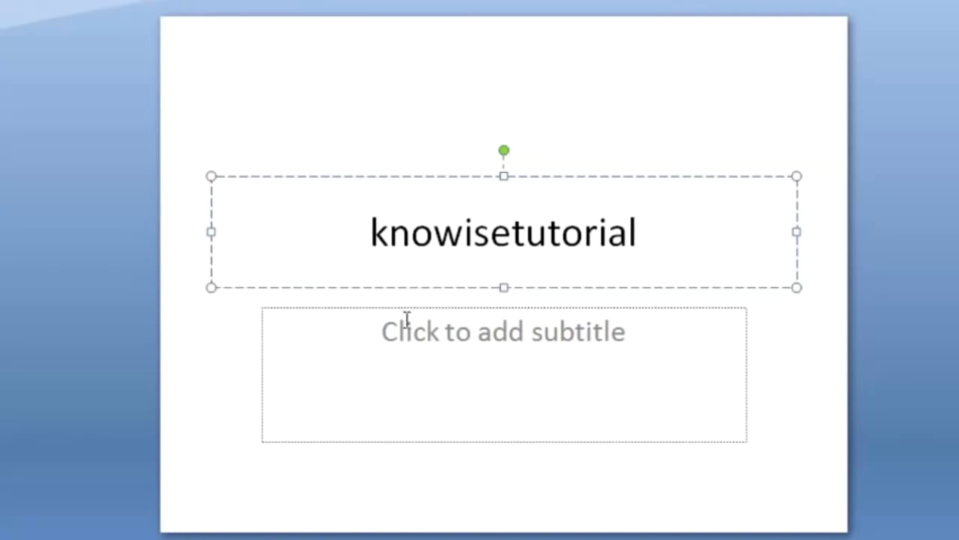
{"action": "left_click", "coordinate": [432, 325]}
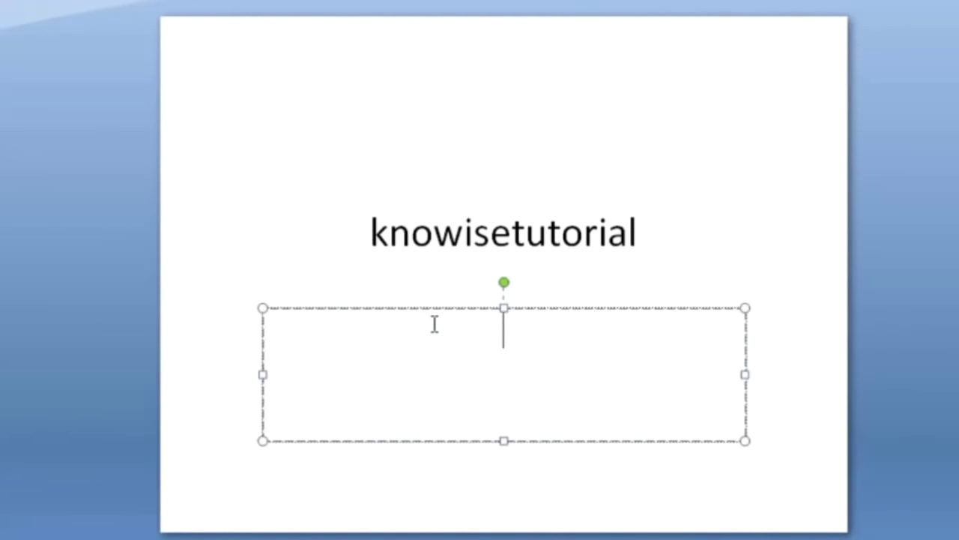
{"action": "type", "text": "PP"}
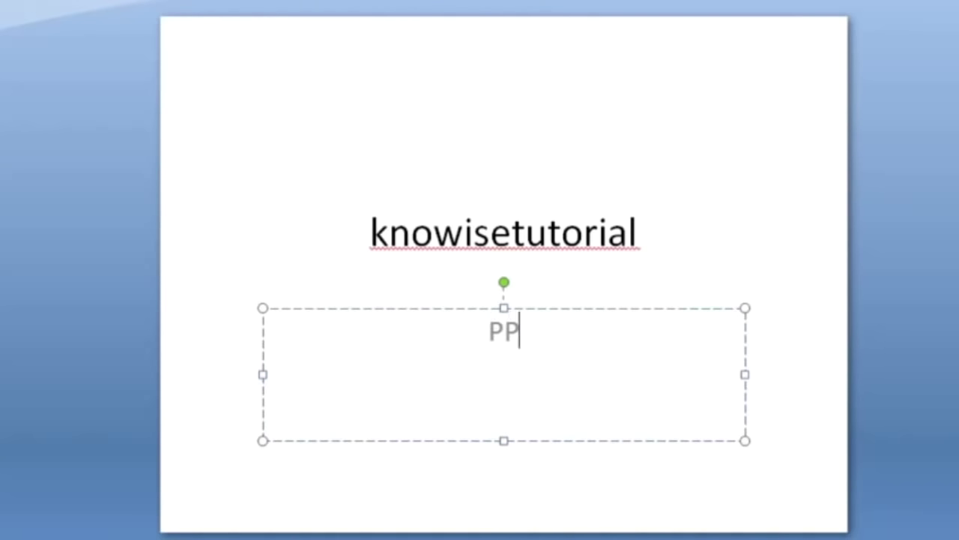
{"action": "type", "text": "T Slide"}
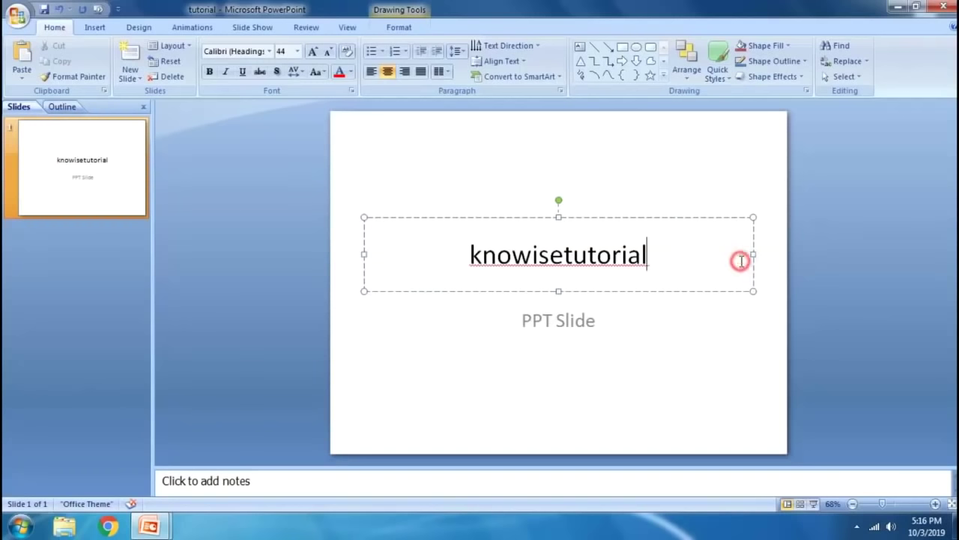
{"action": "left_click", "coordinate": [779, 241]}
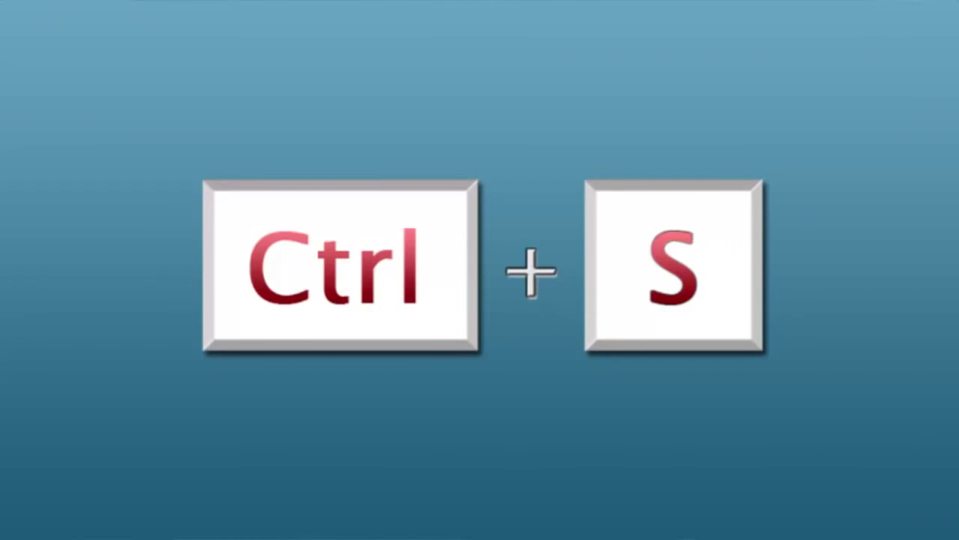
Save the changes to tutorial and reopen the file from Documents
{"action": "left_click", "coordinate": [25, 30]}
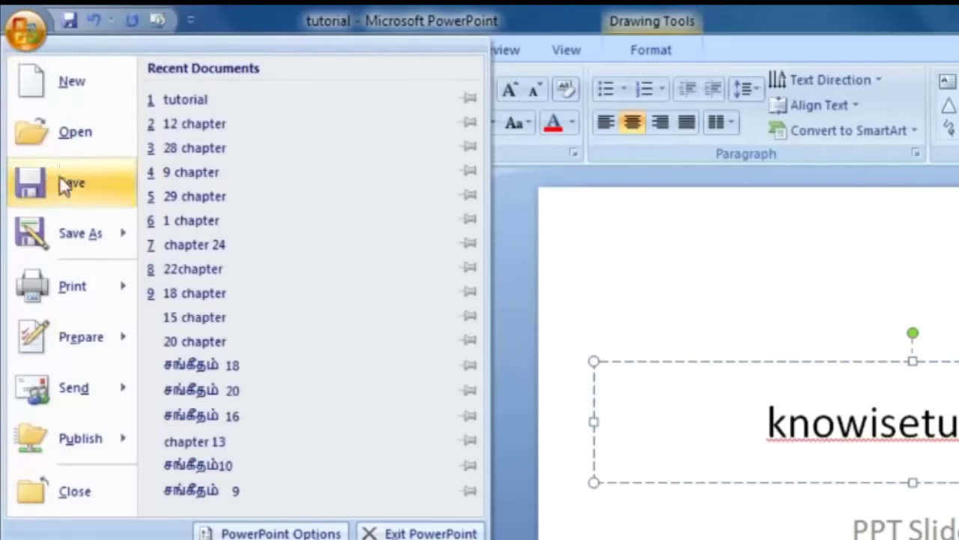
{"action": "left_click", "coordinate": [60, 180]}
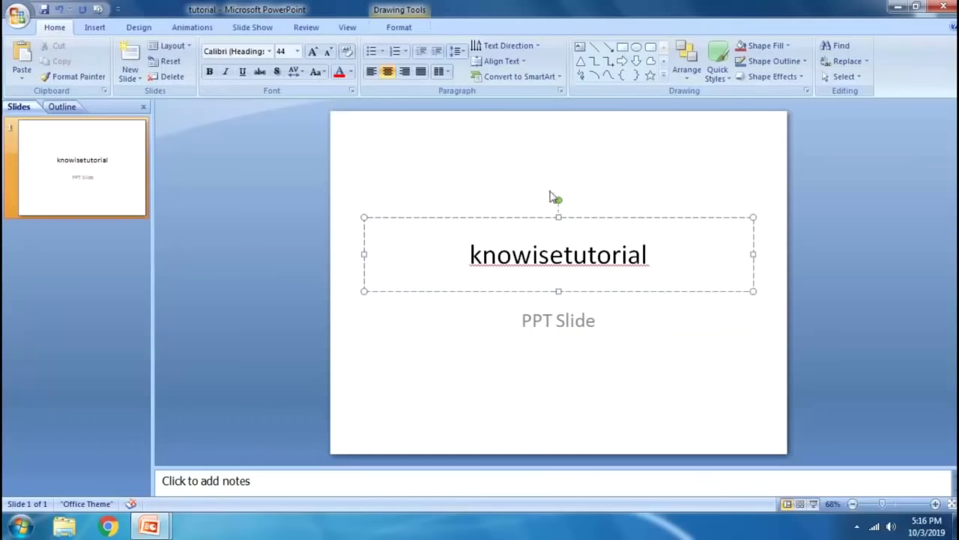
{"action": "left_click", "coordinate": [11, 21]}
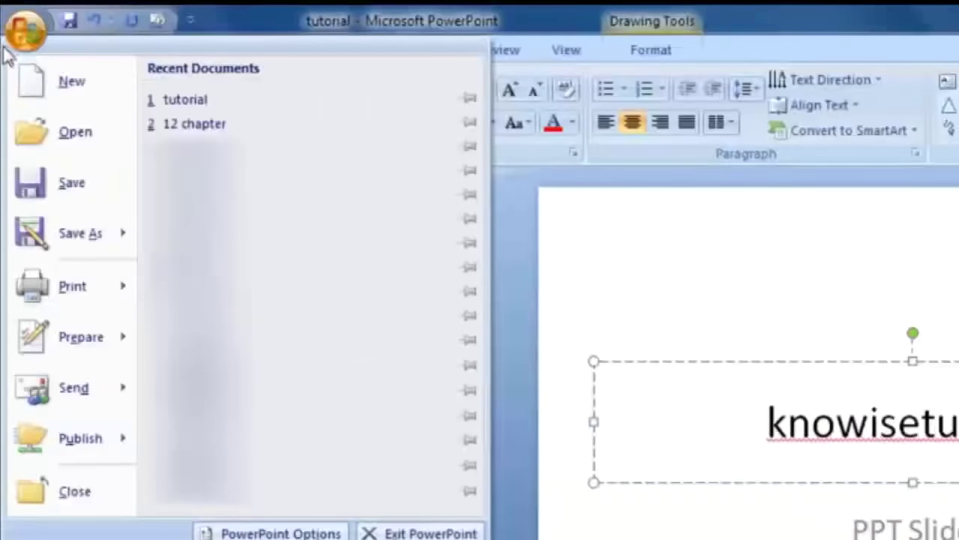
{"action": "left_click", "coordinate": [84, 133]}
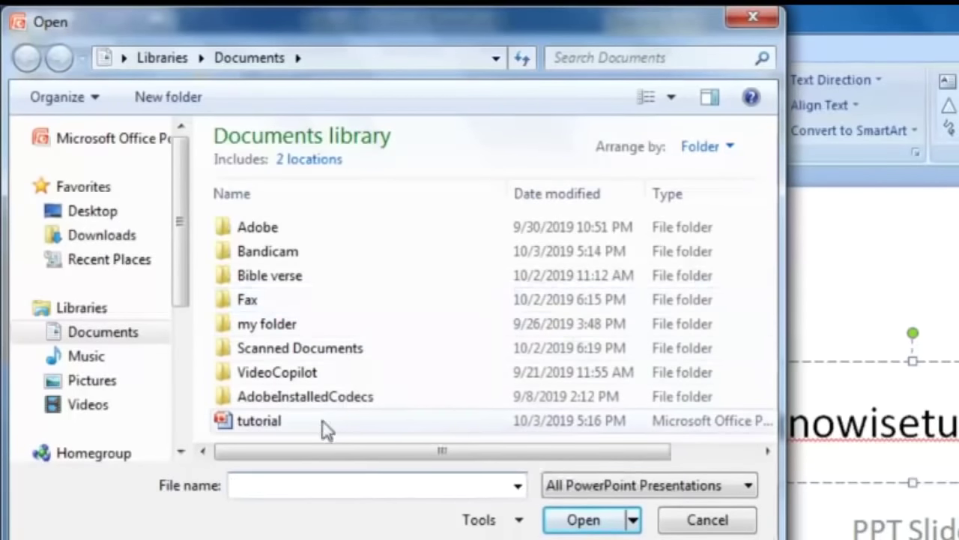
{"action": "left_click", "coordinate": [616, 424]}
{"action": "left_click", "coordinate": [439, 452]}
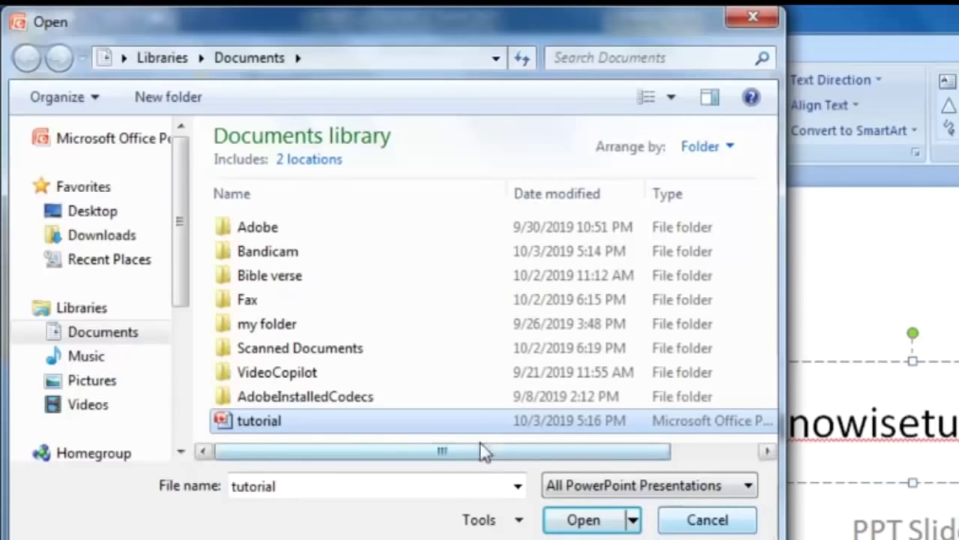
{"action": "left_click", "coordinate": [583, 519]}
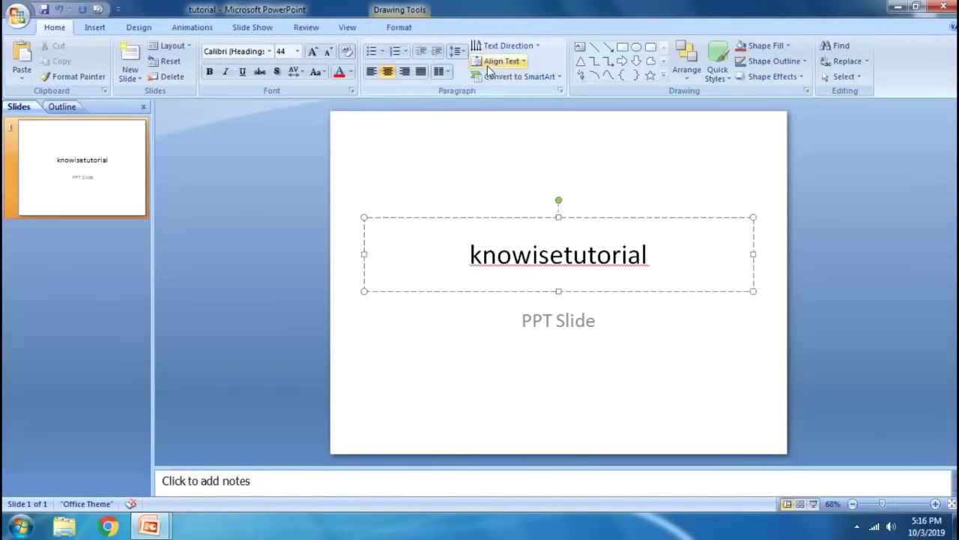
{"action": "left_click", "coordinate": [19, 11]}
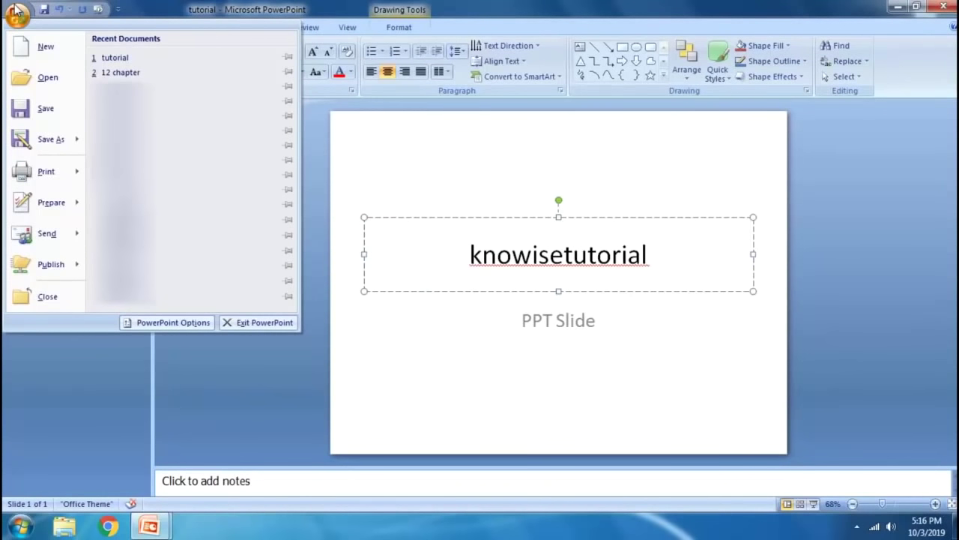
{"action": "left_click", "coordinate": [213, 6]}
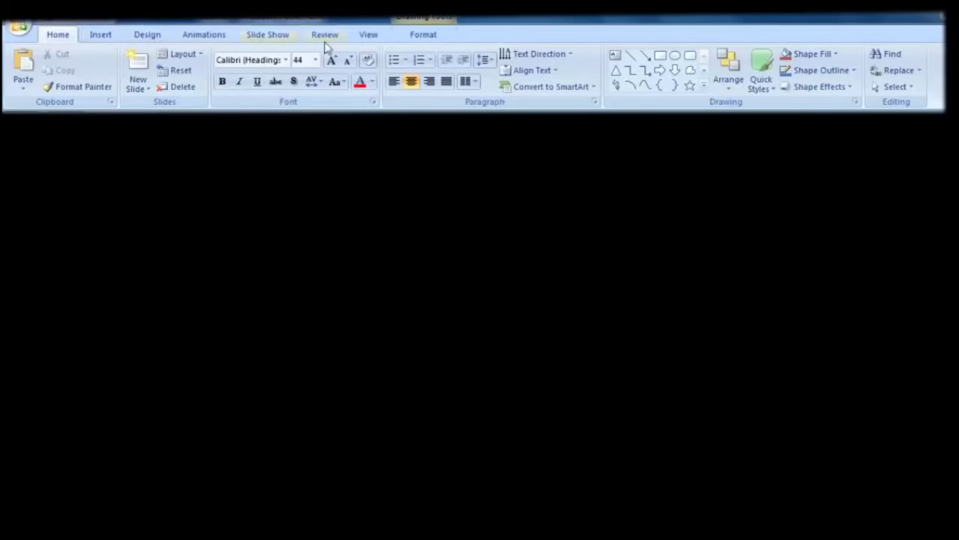
{"action": "left_click", "coordinate": [99, 36]}
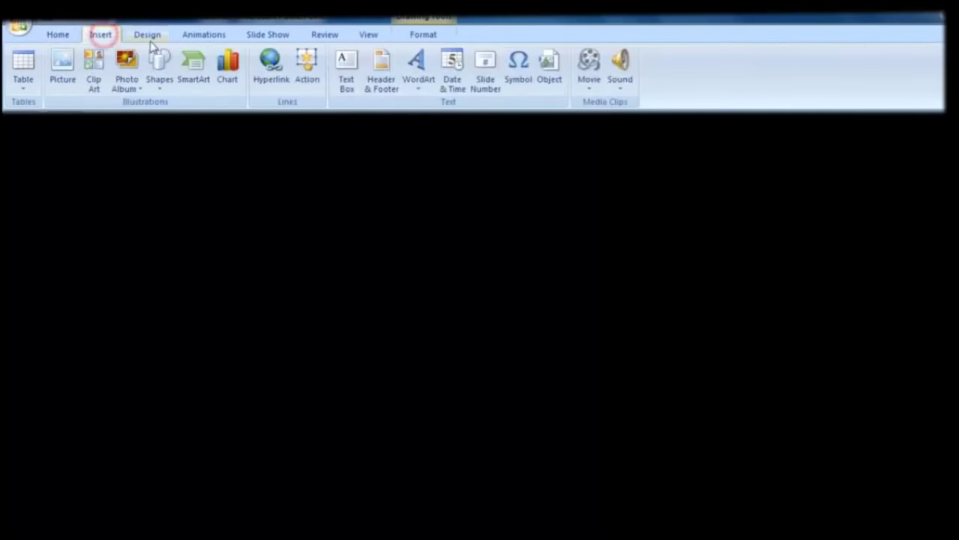
{"action": "left_click", "coordinate": [149, 38]}
{"action": "left_click", "coordinate": [194, 39]}
{"action": "left_click", "coordinate": [259, 38]}
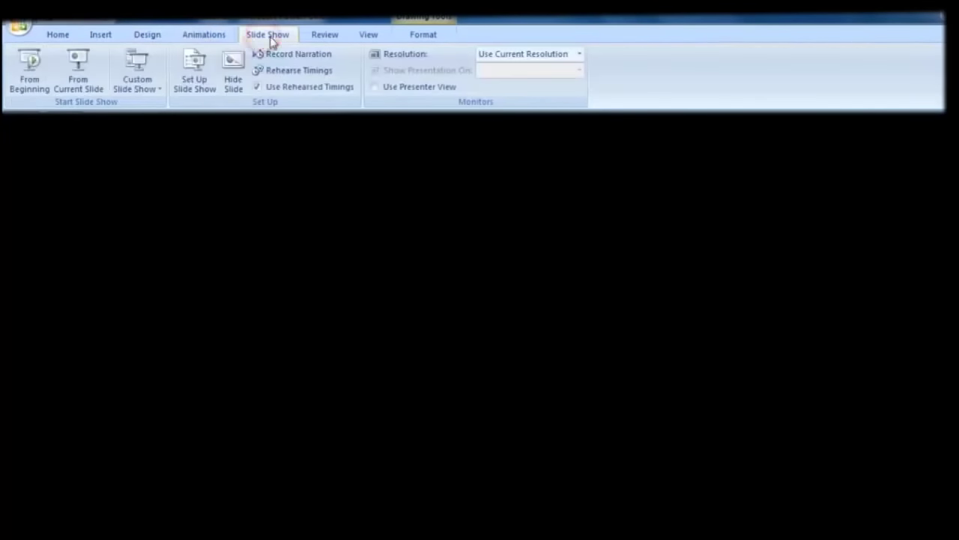
{"action": "left_click", "coordinate": [54, 39]}
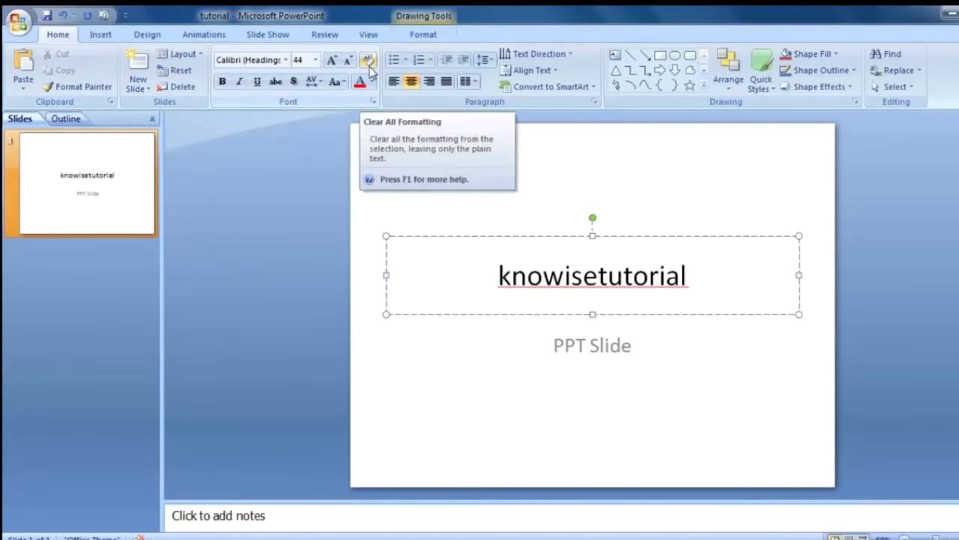
{"action": "left_click", "coordinate": [584, 278]}
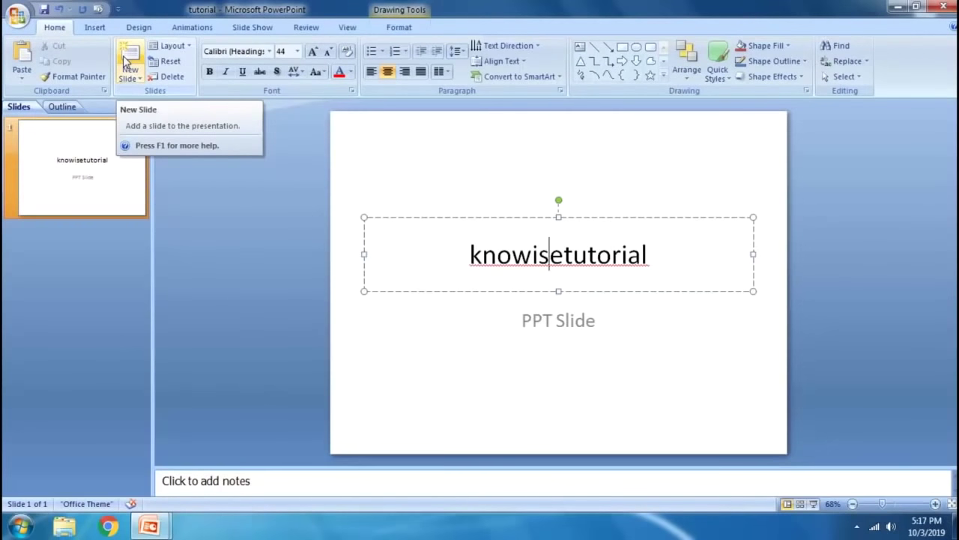
Add a second slide, trying Two Content, Comparison and Content with Caption before Title Slide
{"action": "left_click", "coordinate": [125, 60]}
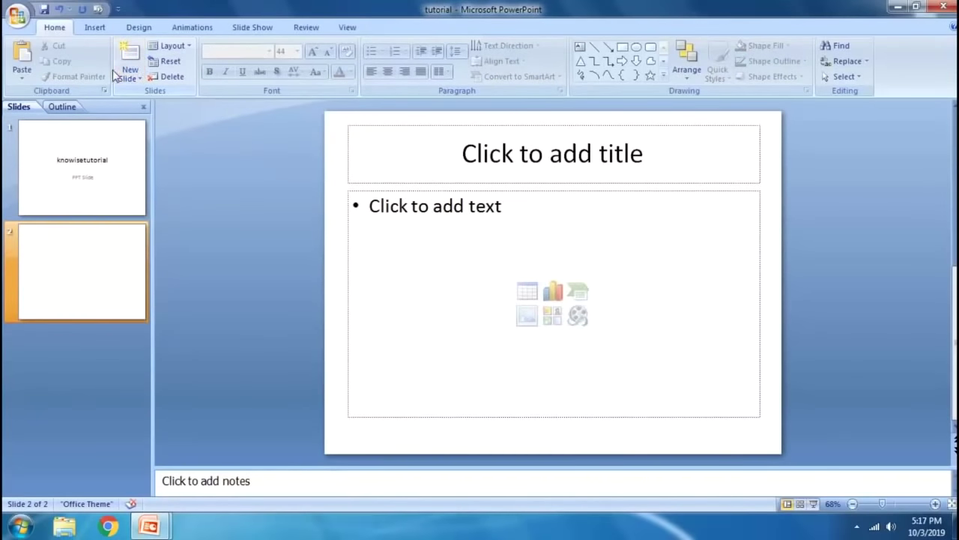
{"action": "left_click", "coordinate": [180, 47]}
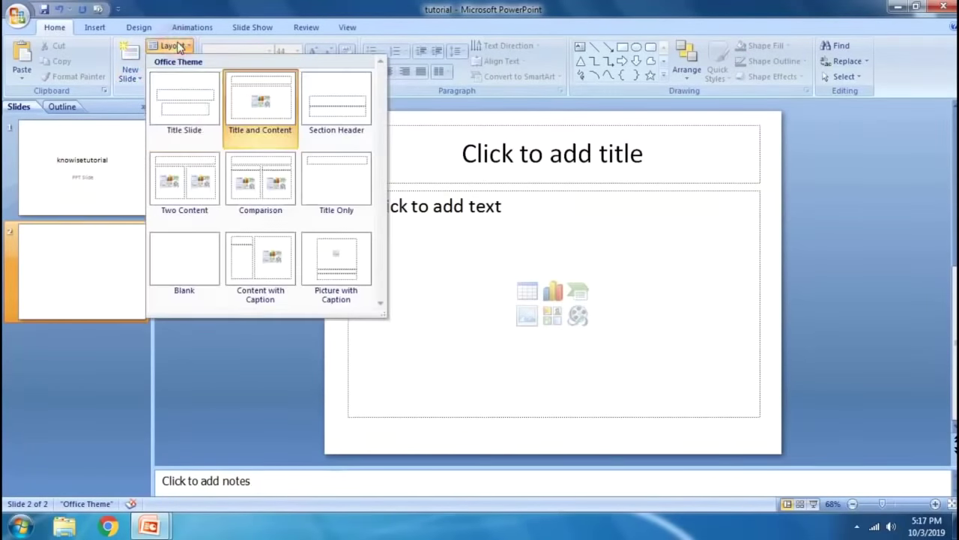
{"action": "left_click", "coordinate": [197, 181]}
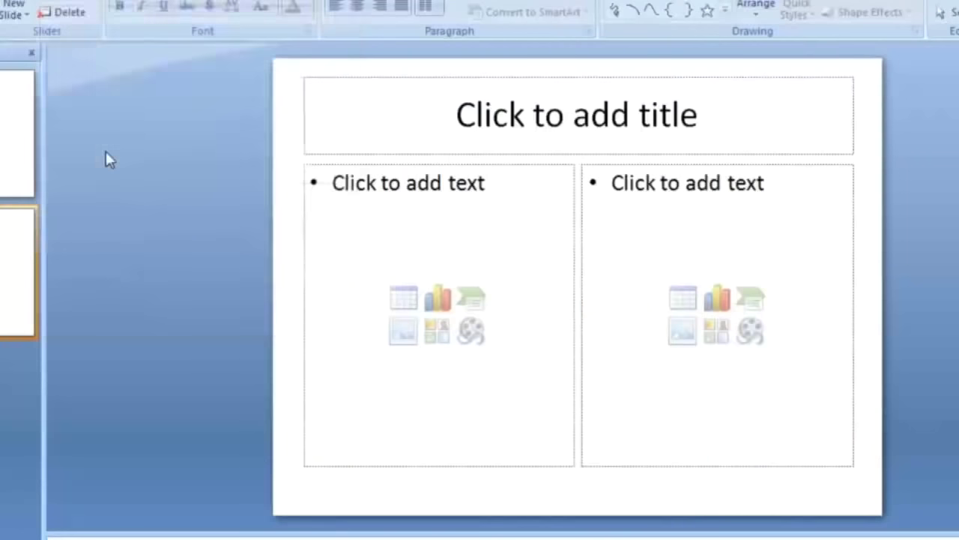
{"action": "left_click", "coordinate": [281, 23]}
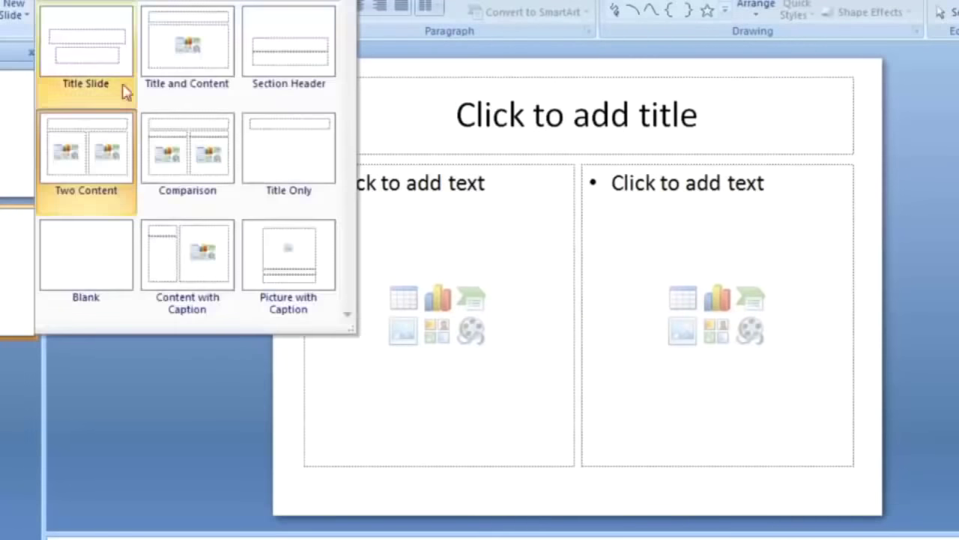
{"action": "left_click", "coordinate": [186, 171]}
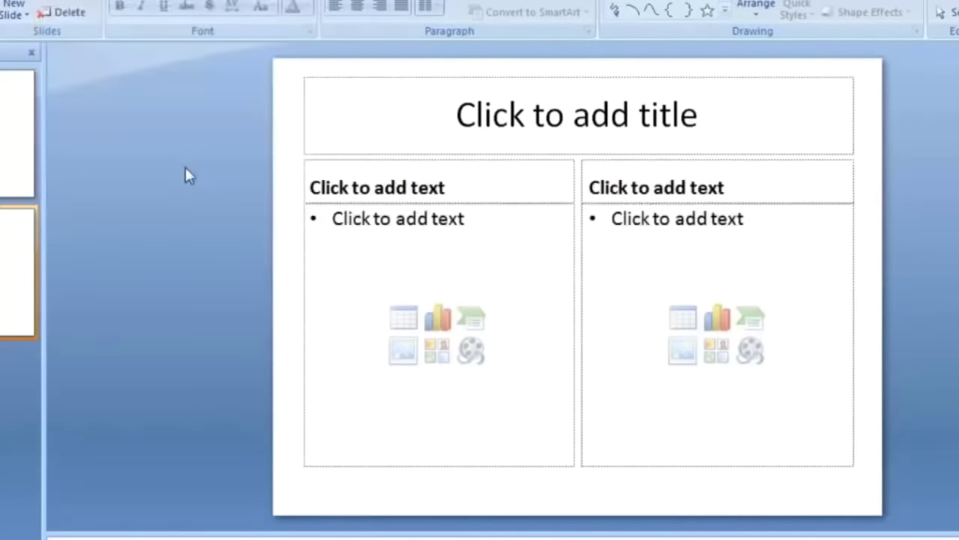
{"action": "left_click", "coordinate": [66, 2]}
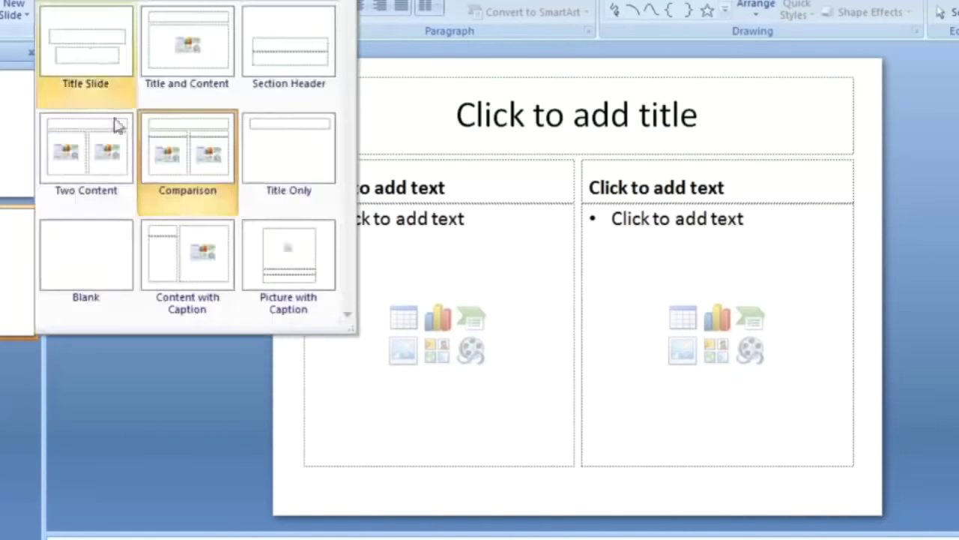
{"action": "left_click", "coordinate": [112, 60]}
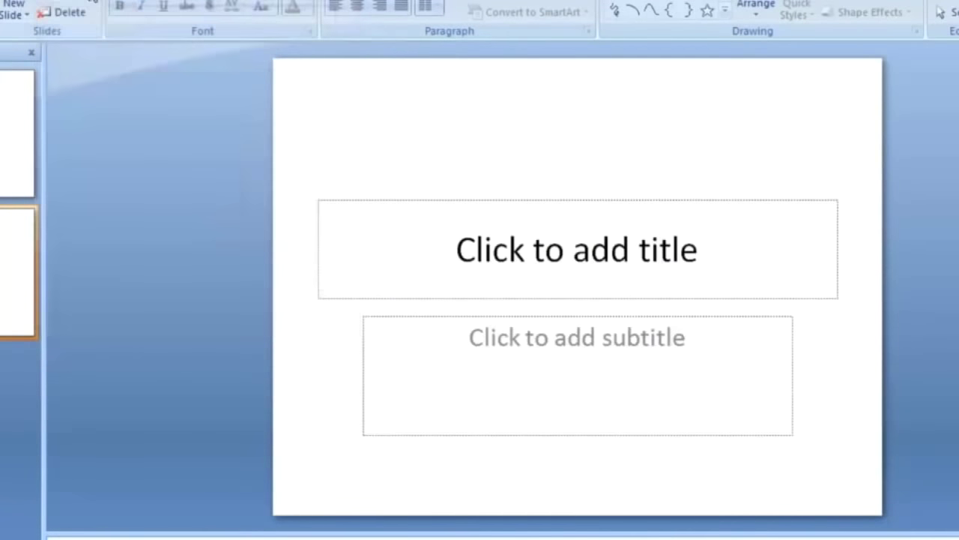
{"action": "left_click", "coordinate": [66, 3]}
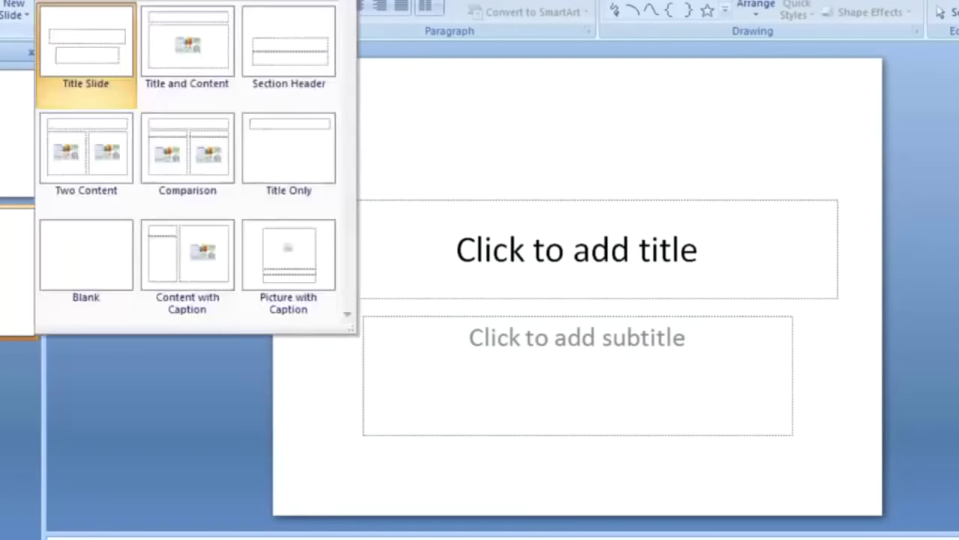
{"action": "left_click", "coordinate": [212, 270]}
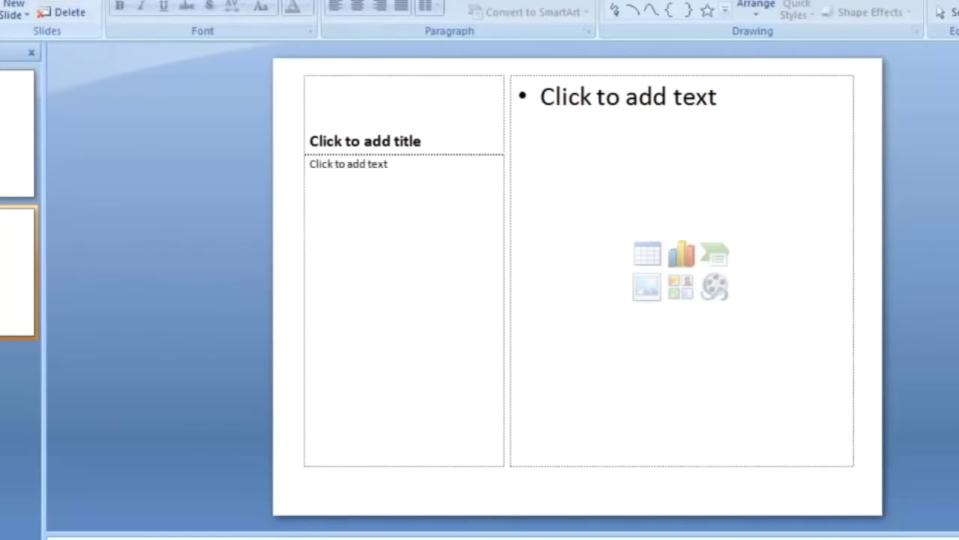
{"action": "left_click", "coordinate": [66, 2]}
{"action": "left_click", "coordinate": [78, 42]}
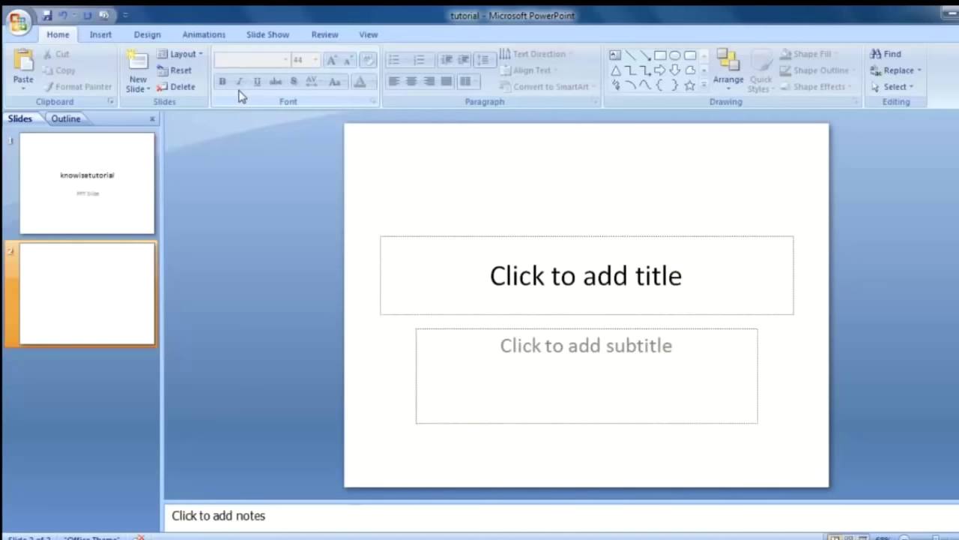
Return to slide 1 and select the knowisetutorial title text
{"action": "left_click", "coordinate": [62, 174]}
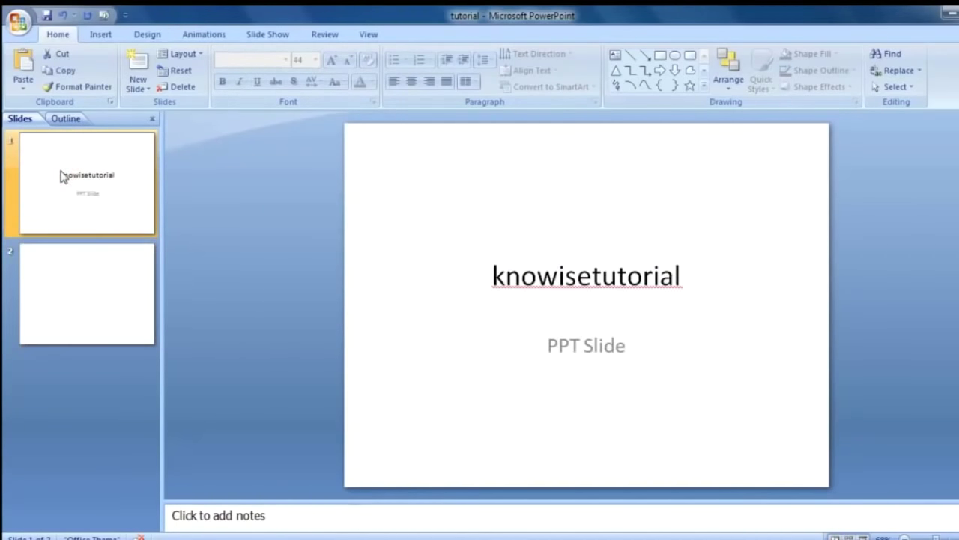
{"action": "left_click", "coordinate": [536, 279]}
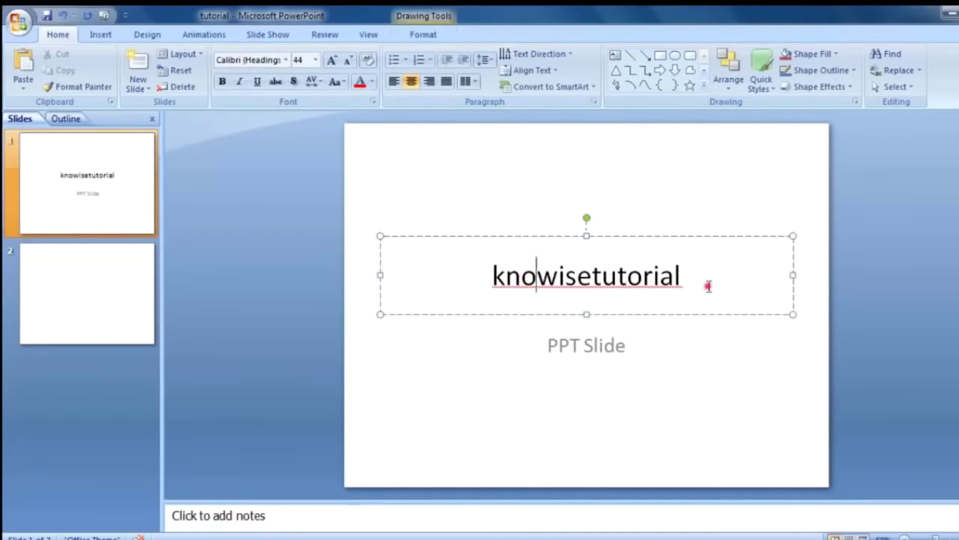
{"action": "left_click_drag", "start_coordinate": [708, 286], "coordinate": [461, 273]}
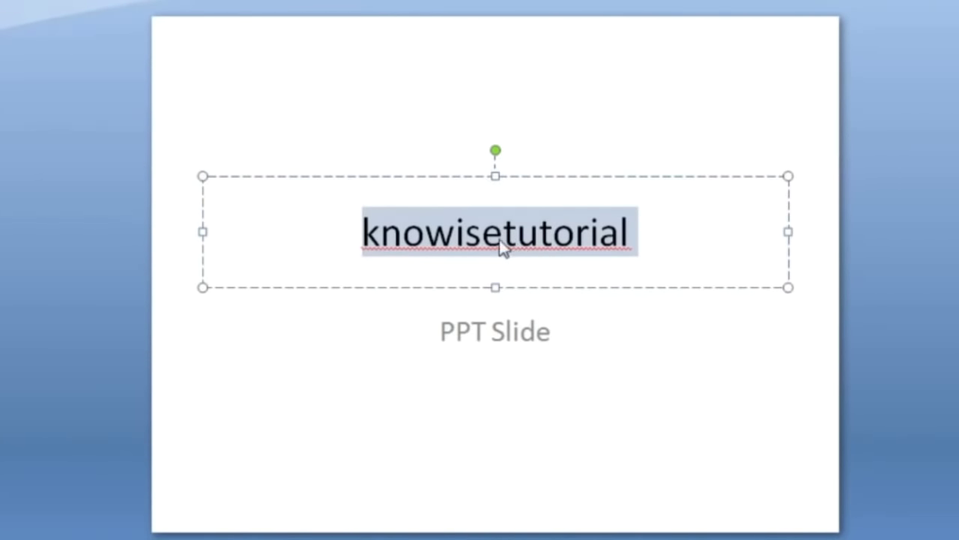
{"action": "left_click", "coordinate": [642, 233]}
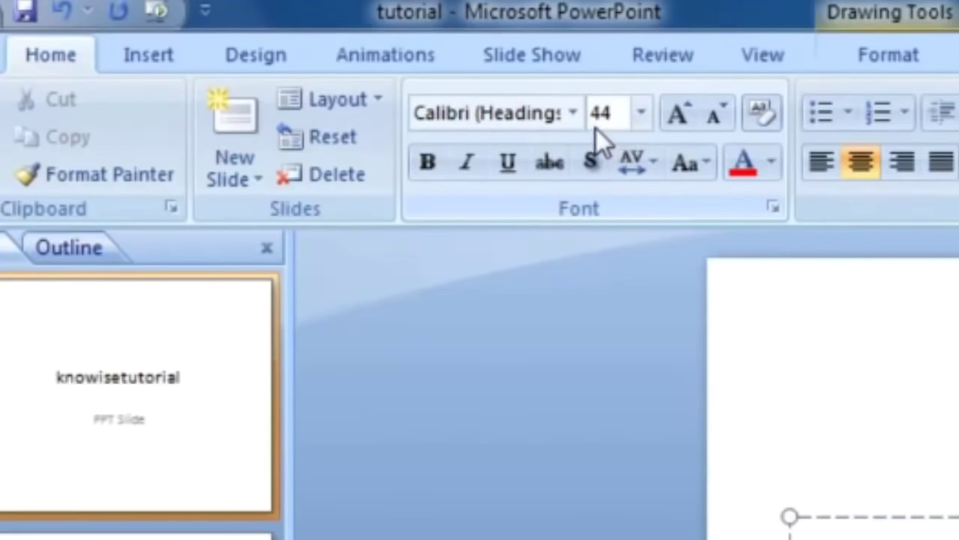
{"action": "left_click", "coordinate": [574, 114]}
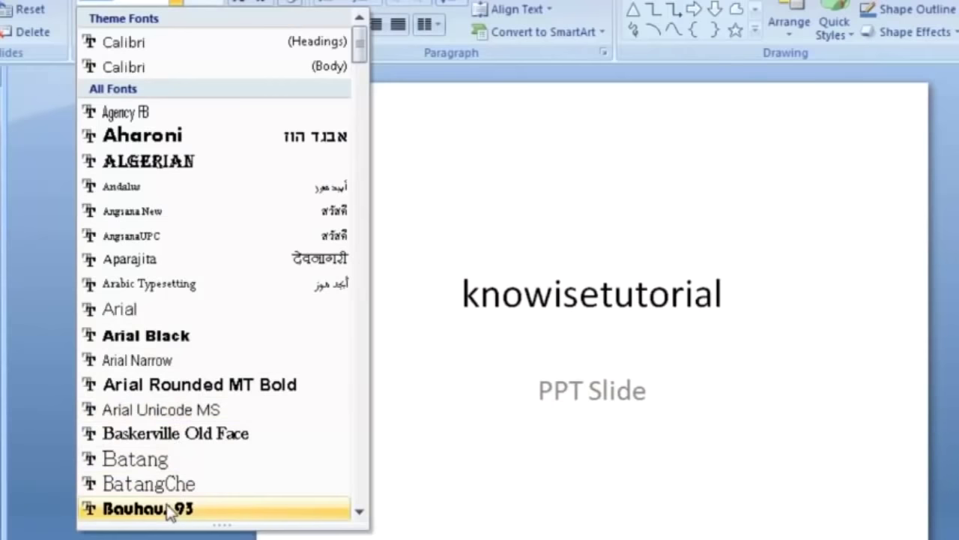
{"action": "scroll", "coordinate": [223, 281], "scroll_direction": "down", "scroll_amount": 3}
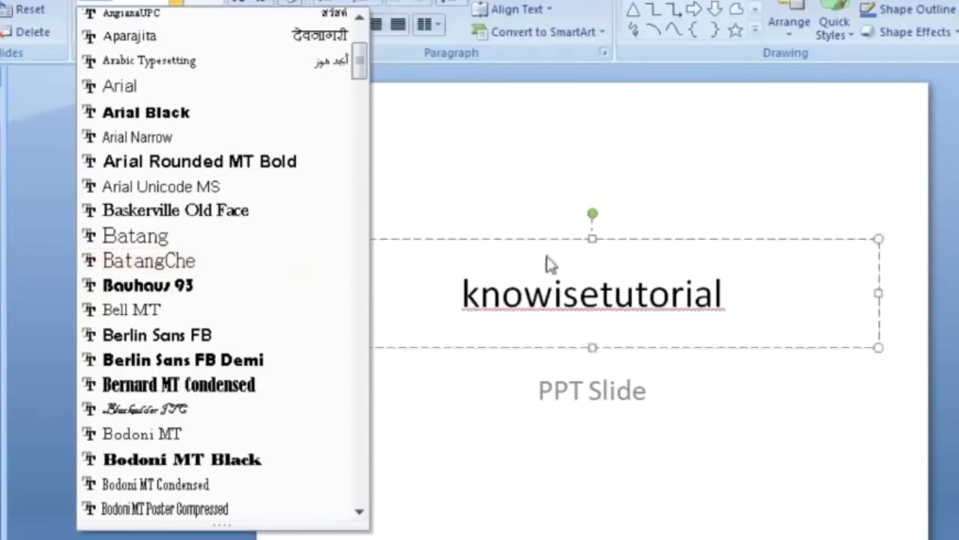
{"action": "left_click", "coordinate": [729, 293]}
Set the knowisetutorial title font to Algerian
{"action": "left_click_drag", "start_coordinate": [731, 293], "coordinate": [461, 293]}
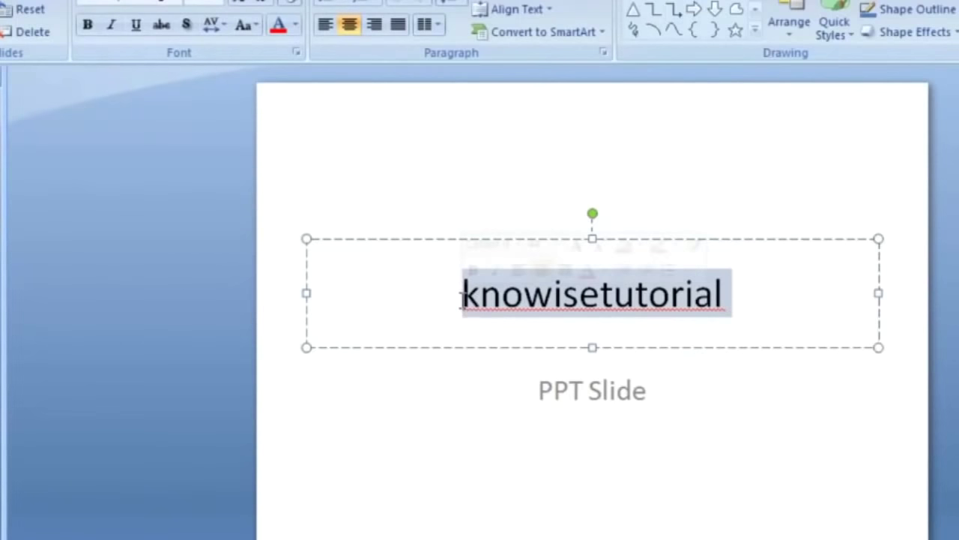
{"action": "left_click", "coordinate": [179, 3]}
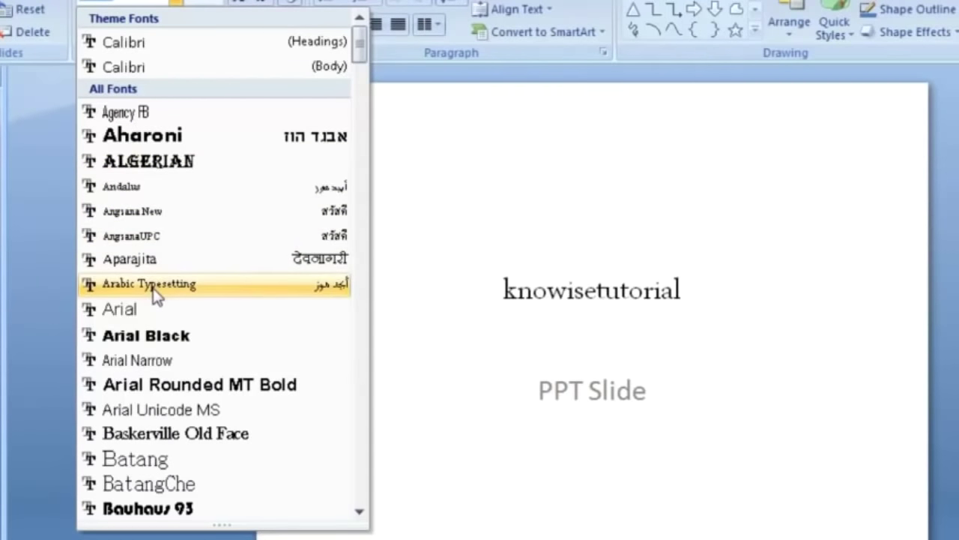
{"action": "left_click", "coordinate": [201, 162]}
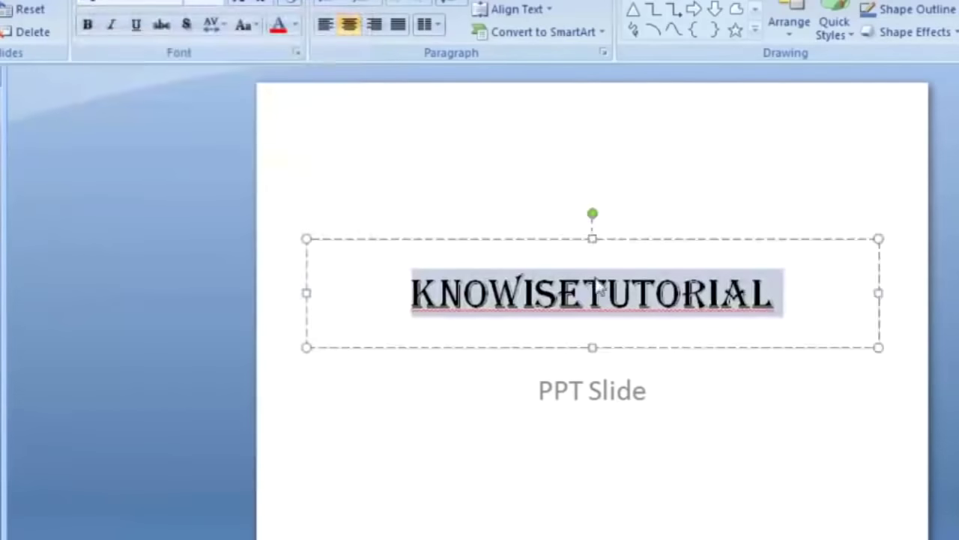
{"action": "left_click", "coordinate": [690, 283]}
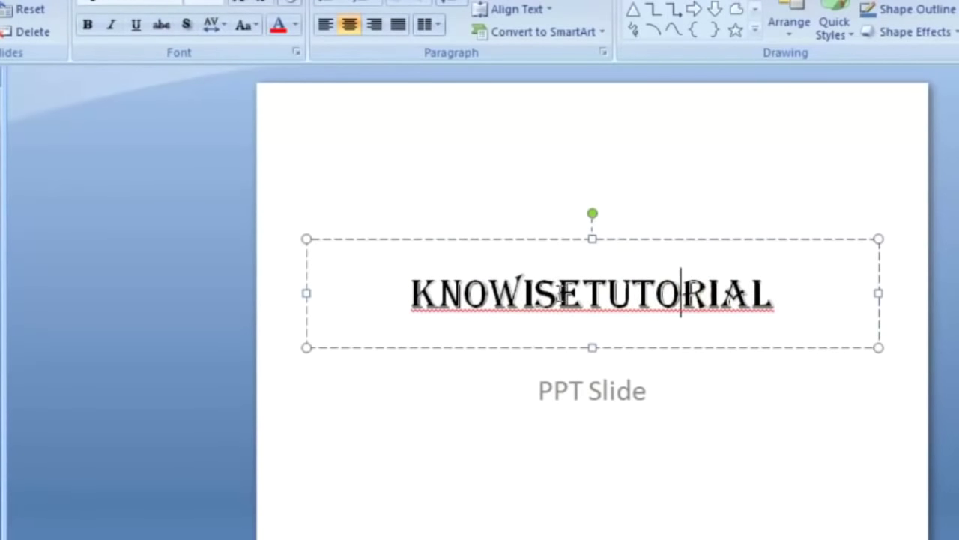
{"action": "left_click_drag", "start_coordinate": [777, 310], "coordinate": [389, 295]}
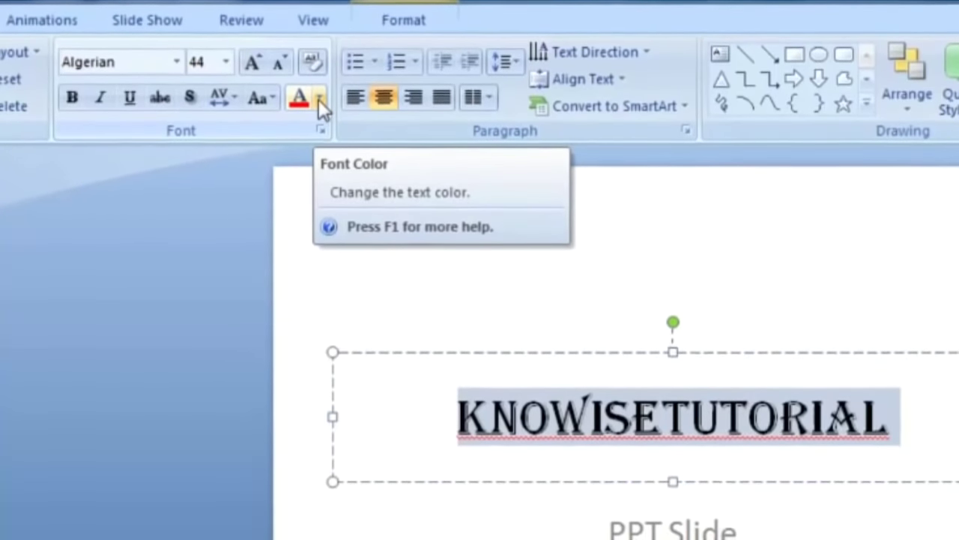
Color the KNOWISETUTORIAL title light blue from the Standard Colors palette
{"action": "left_click", "coordinate": [318, 97]}
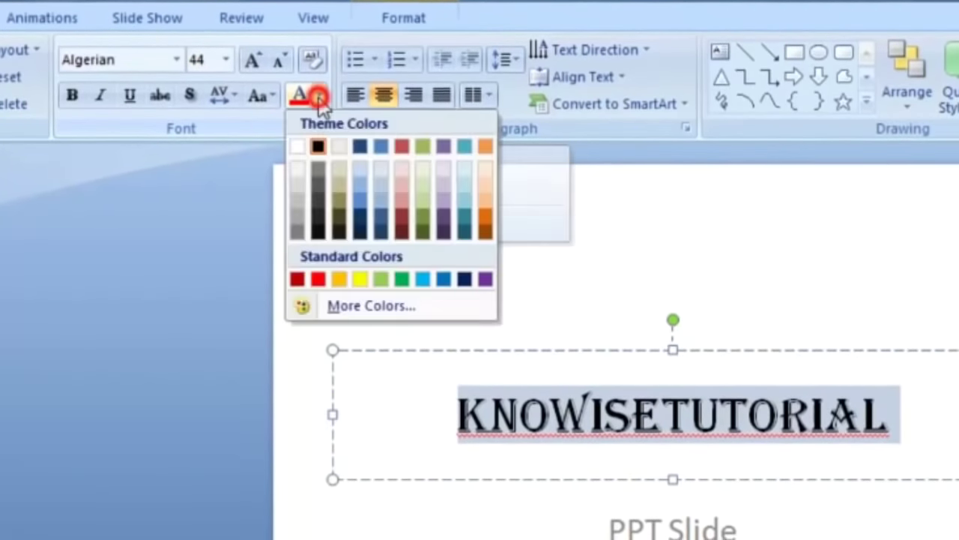
{"action": "left_click", "coordinate": [422, 278]}
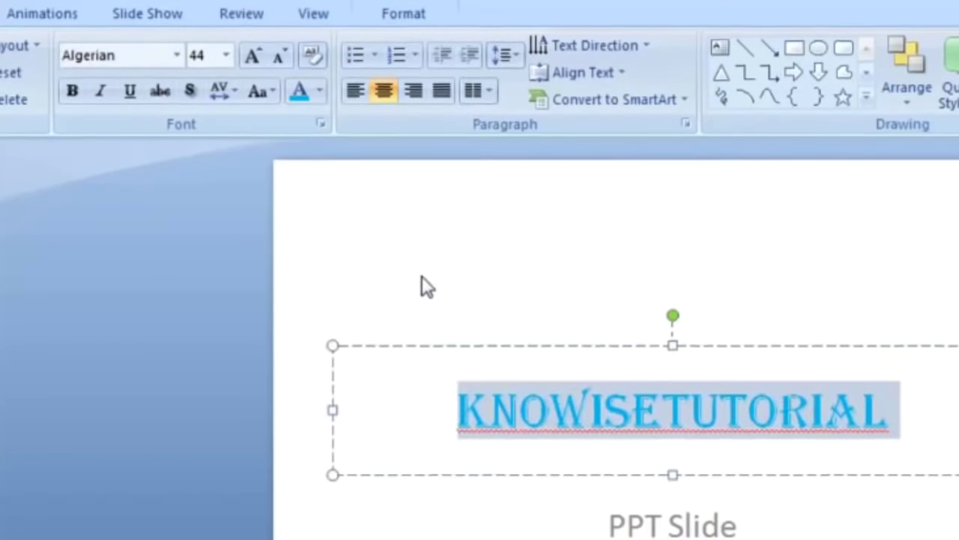
{"action": "left_click", "coordinate": [715, 391]}
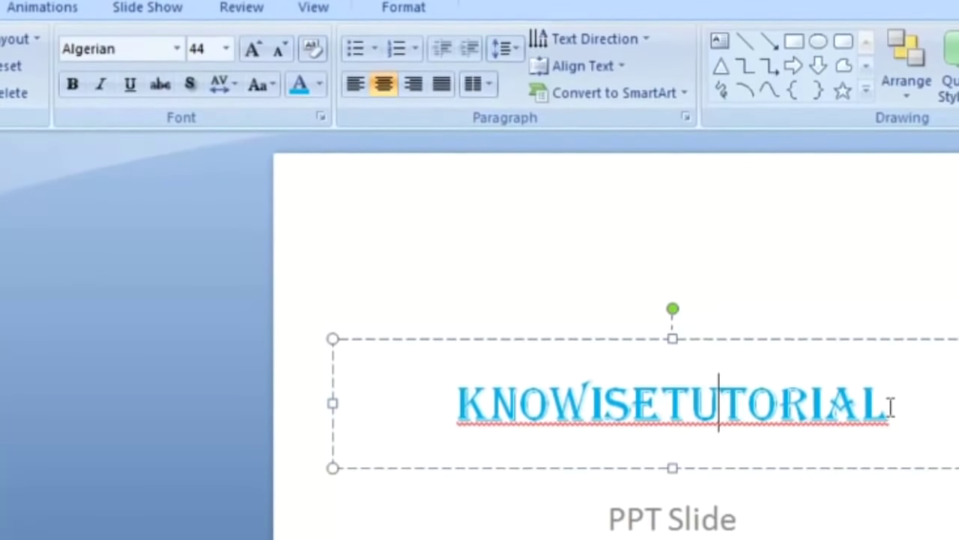
{"action": "left_click_drag", "start_coordinate": [890, 405], "coordinate": [450, 450]}
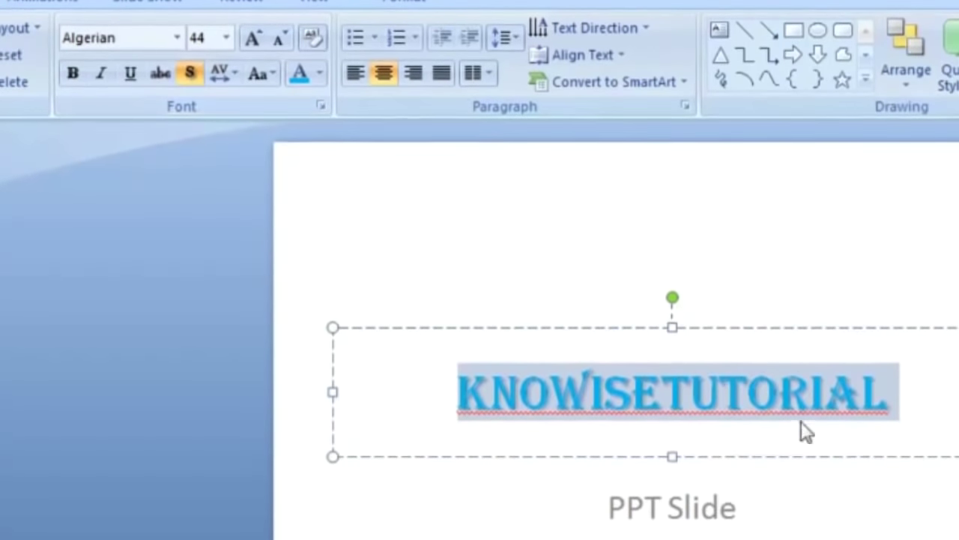
Make the KNOWISETUTORIAL title bold, italic and underlined
{"action": "left_click", "coordinate": [820, 404]}
{"action": "left_click_drag", "start_coordinate": [890, 381], "coordinate": [443, 435]}
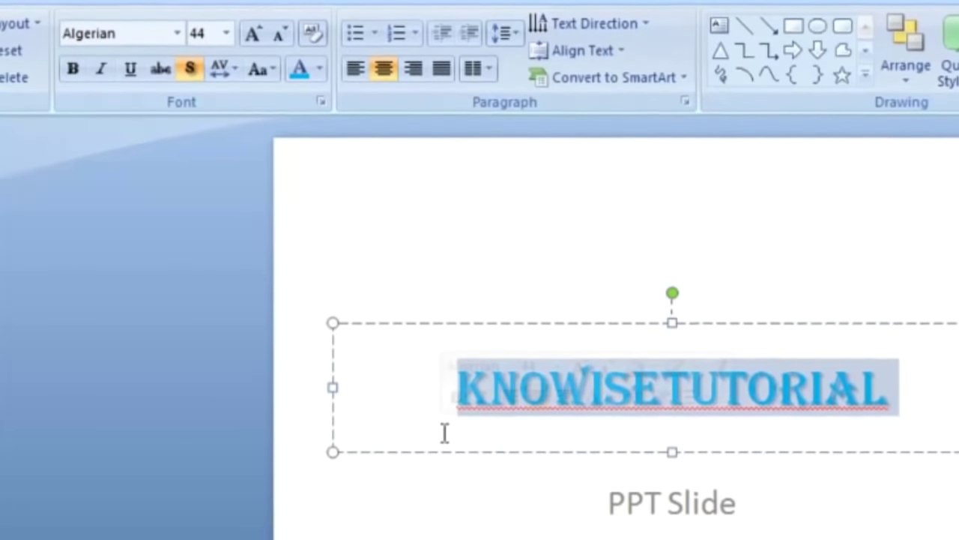
{"action": "left_click", "coordinate": [75, 69]}
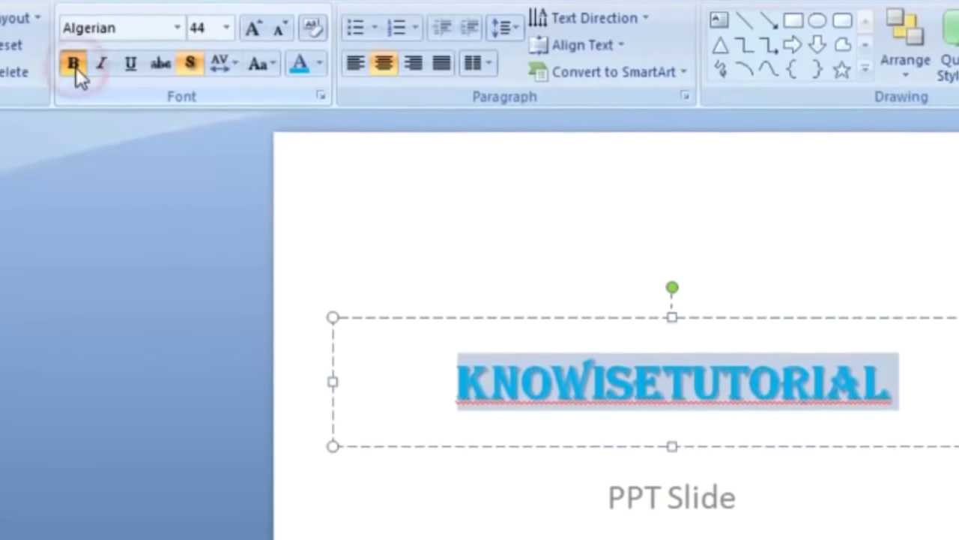
{"action": "left_click", "coordinate": [650, 390]}
{"action": "left_click_drag", "start_coordinate": [895, 396], "coordinate": [285, 234]}
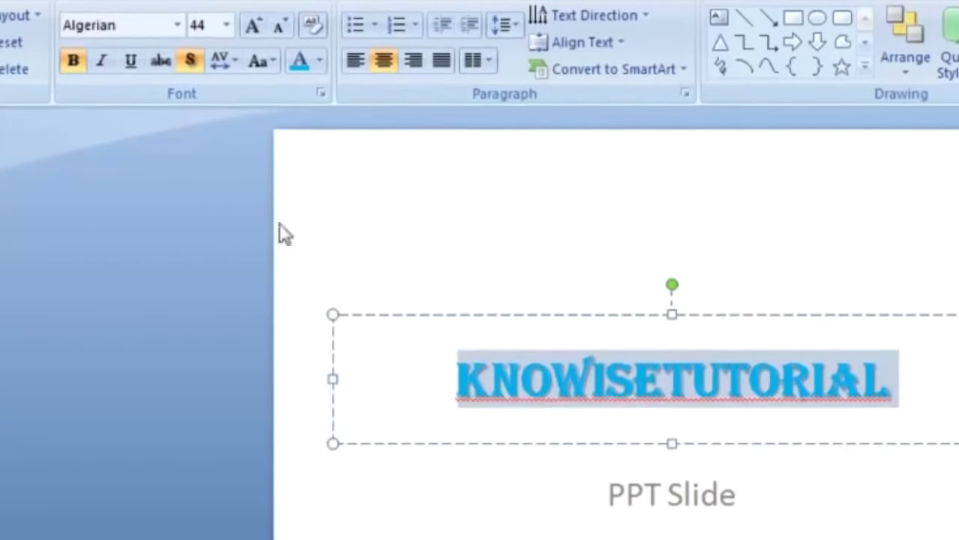
{"action": "left_click", "coordinate": [99, 61]}
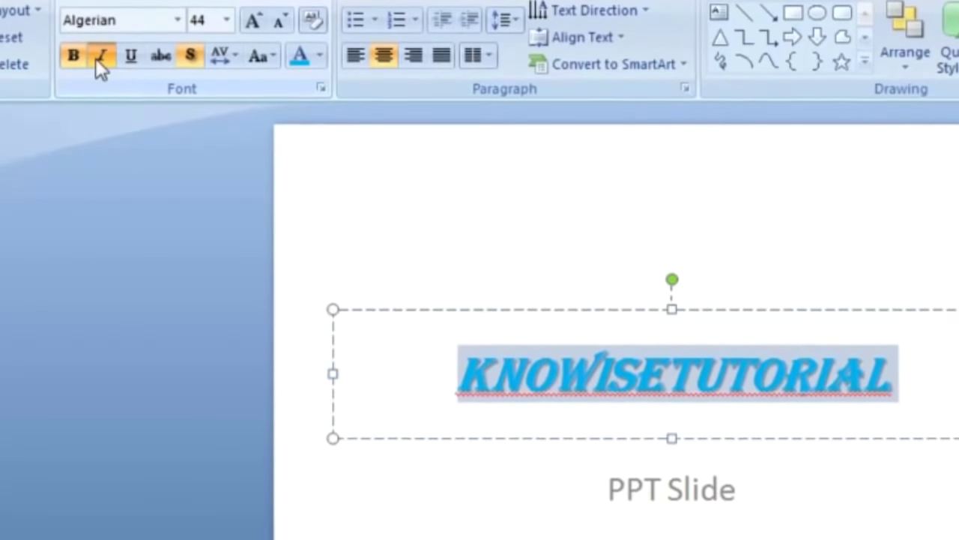
{"action": "left_click", "coordinate": [129, 59]}
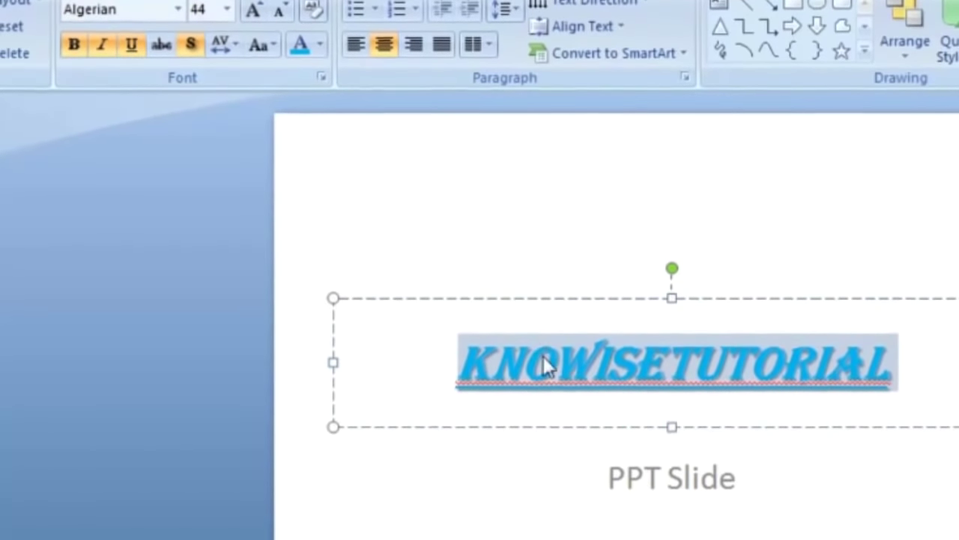
Set the title to 48 point, then enlarge it to 60 point
{"action": "left_click", "coordinate": [227, 9]}
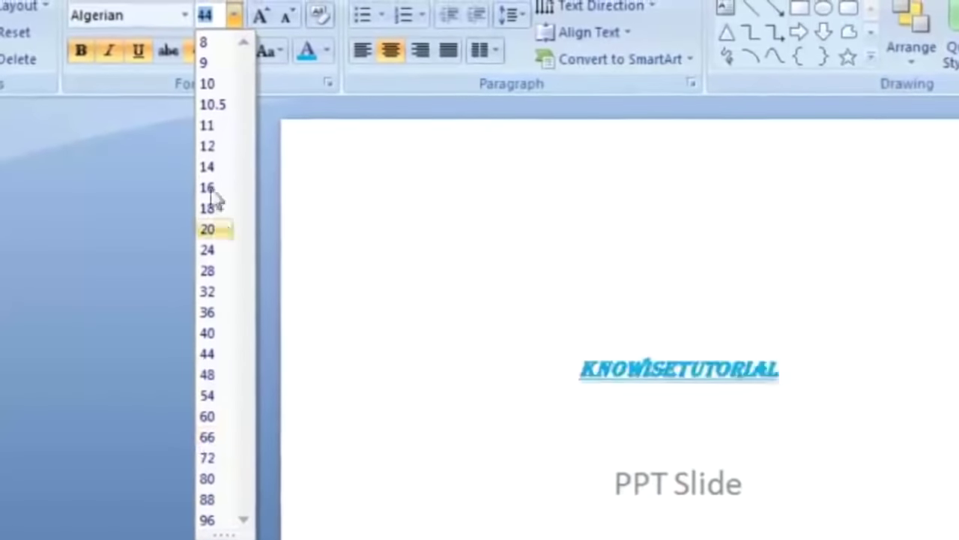
{"action": "left_click", "coordinate": [209, 378]}
{"action": "left_click", "coordinate": [847, 383]}
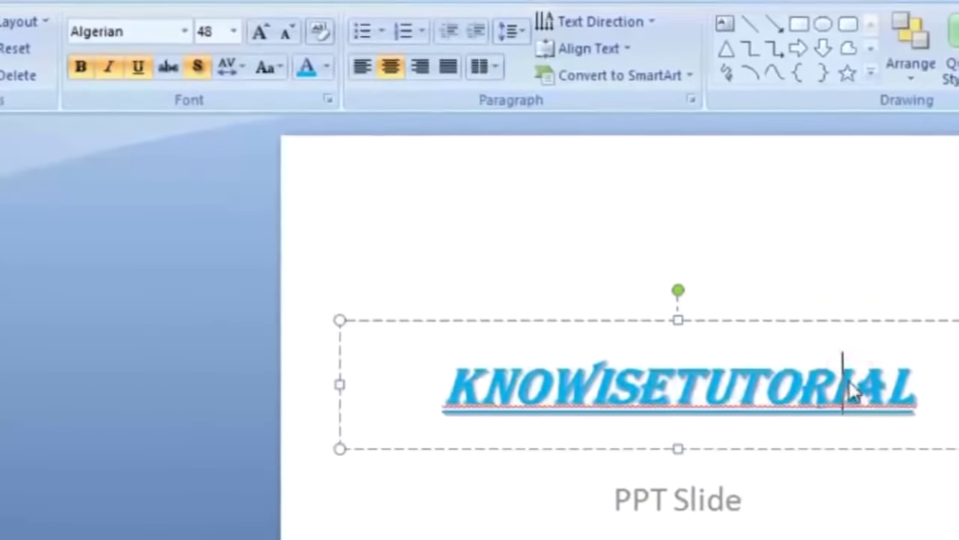
{"action": "left_click_drag", "start_coordinate": [901, 388], "coordinate": [456, 387]}
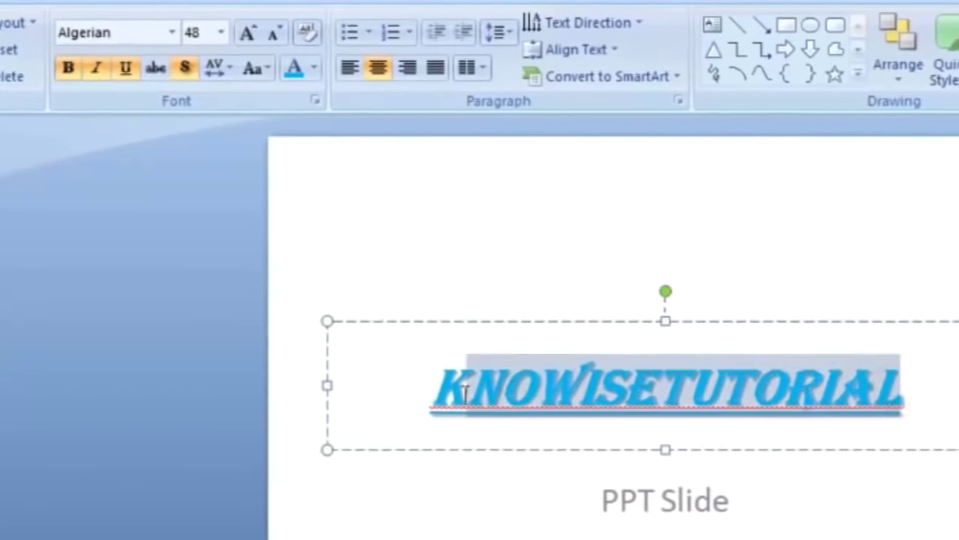
{"action": "left_click", "coordinate": [241, 34]}
{"action": "left_click", "coordinate": [241, 34]}
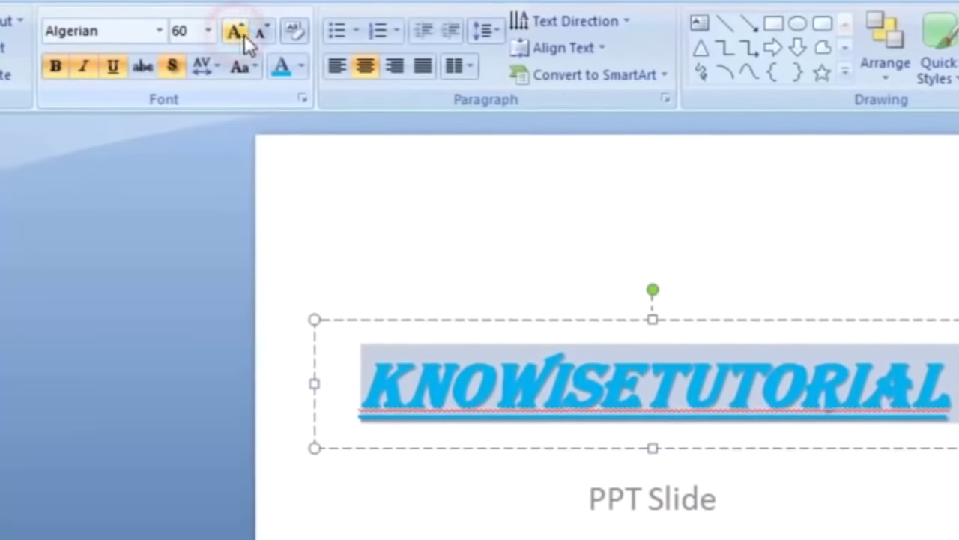
{"action": "left_click", "coordinate": [251, 32]}
{"action": "left_click", "coordinate": [252, 32]}
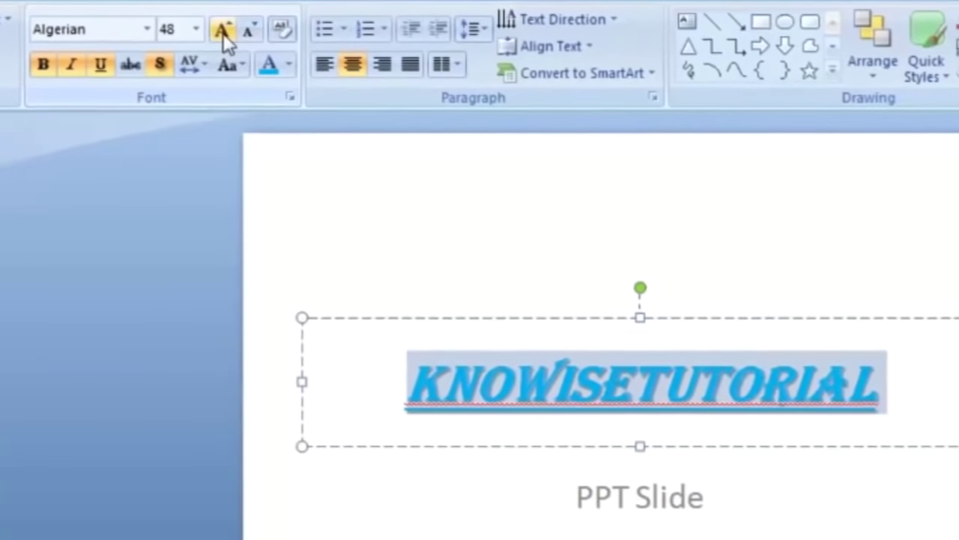
{"action": "left_click", "coordinate": [229, 31]}
{"action": "left_click", "coordinate": [216, 32]}
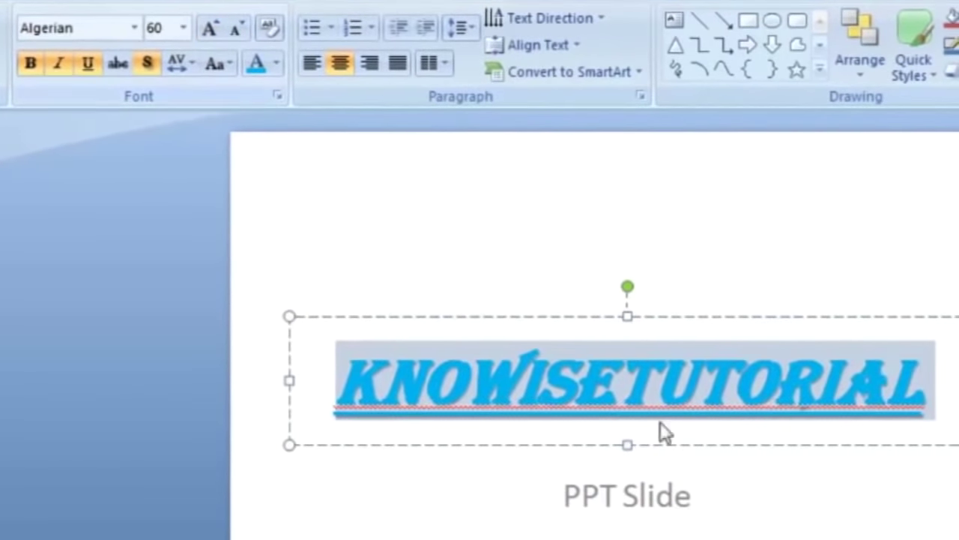
Place the cursor between KNOWISE and TUTORIAL in the title
{"action": "left_click", "coordinate": [667, 384]}
{"action": "left_click_drag", "start_coordinate": [907, 409], "coordinate": [321, 407]}
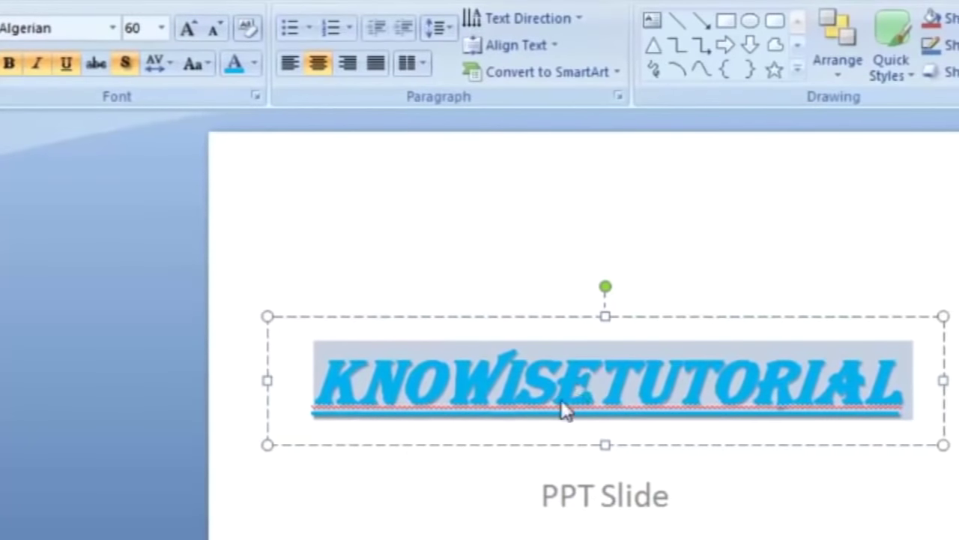
{"action": "left_click", "coordinate": [591, 388]}
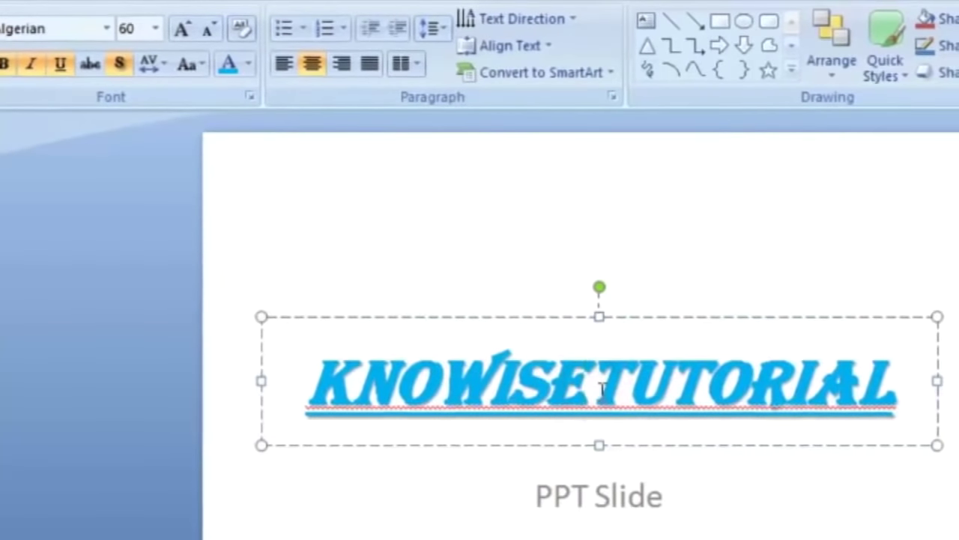
Justify the KNOWISE TUTORIAL title after trying left, centre and right, then select the subtitle
{"action": "triple_click", "coordinate": [897, 386]}
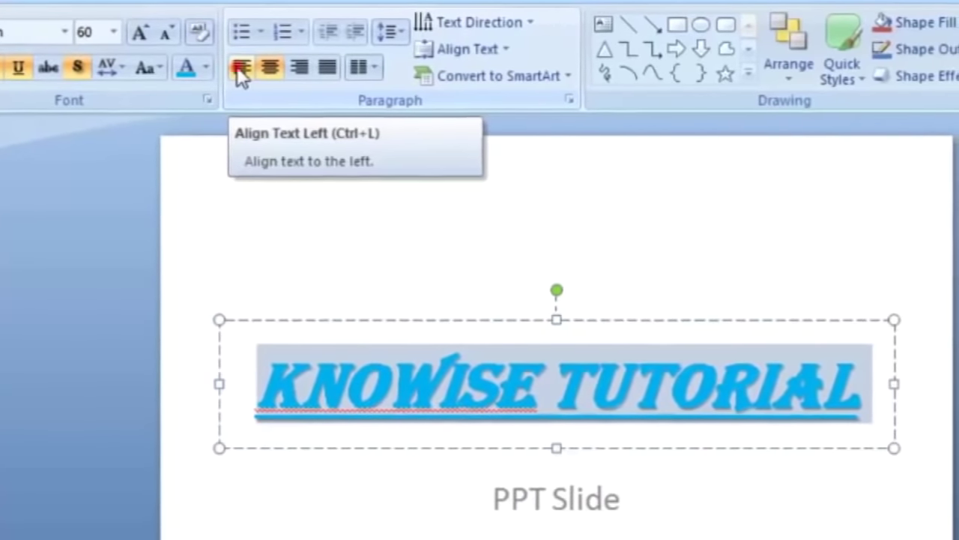
{"action": "left_click", "coordinate": [240, 68]}
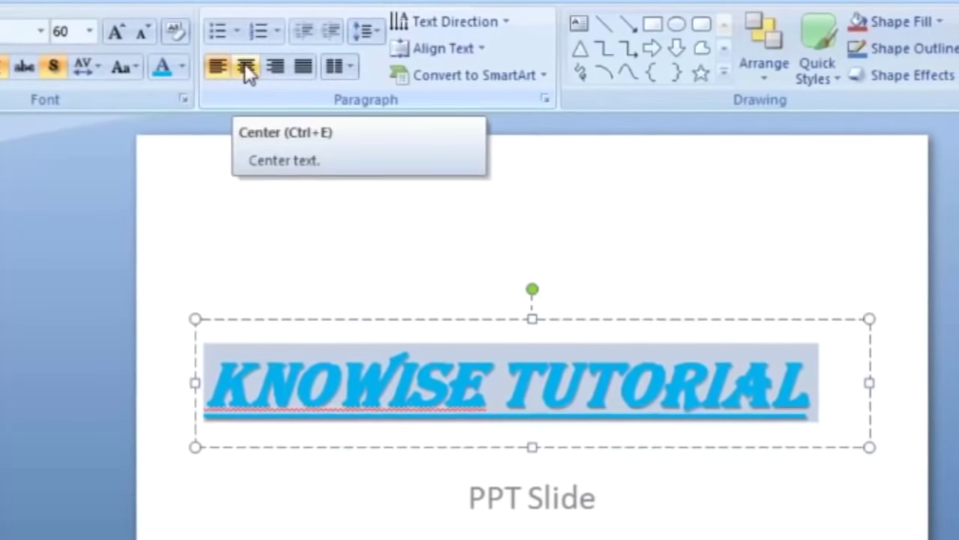
{"action": "left_click", "coordinate": [243, 66]}
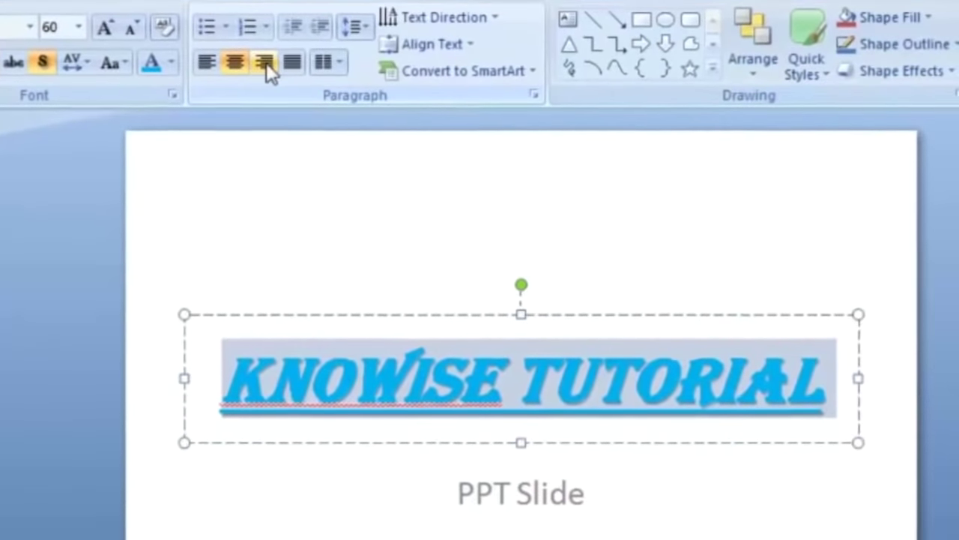
{"action": "left_click", "coordinate": [269, 64]}
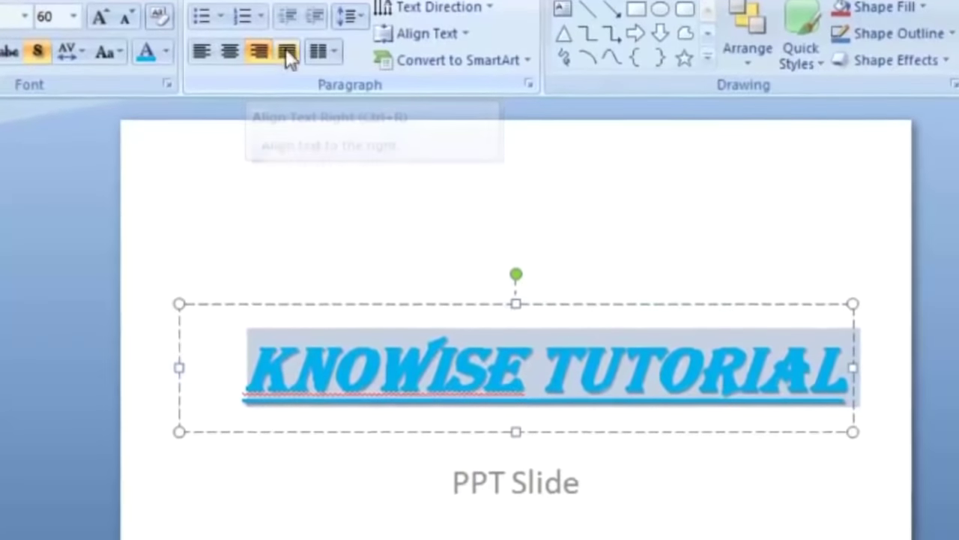
{"action": "left_click", "coordinate": [285, 47]}
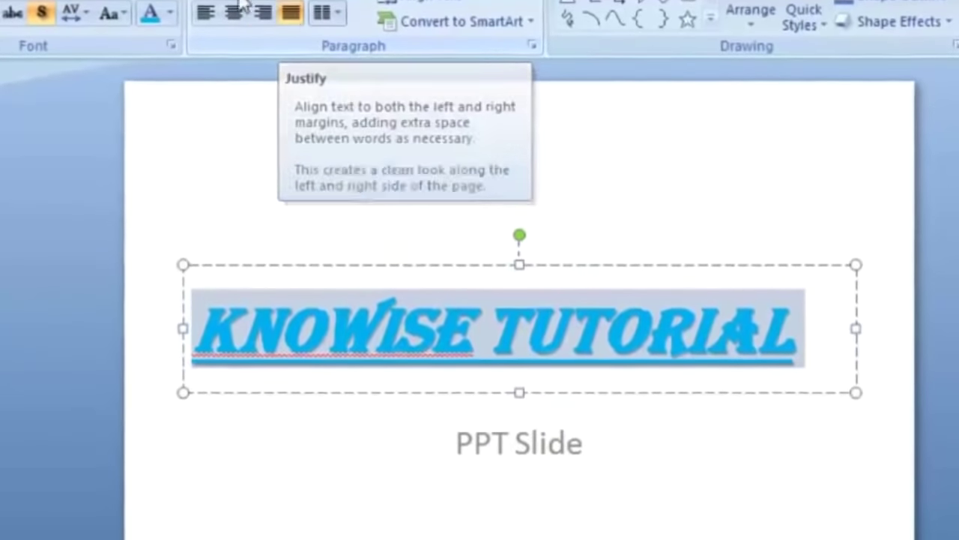
{"action": "left_click", "coordinate": [525, 447]}
{"action": "left_click_drag", "start_coordinate": [613, 450], "coordinate": [459, 450]}
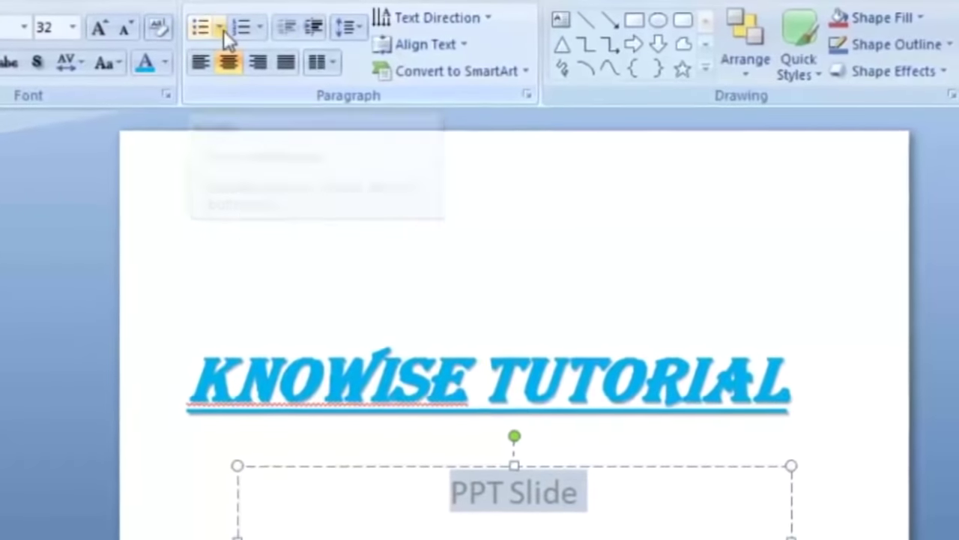
Add a filled square bullet before the PPT Slide subtitle, then select the title text
{"action": "left_click", "coordinate": [222, 30]}
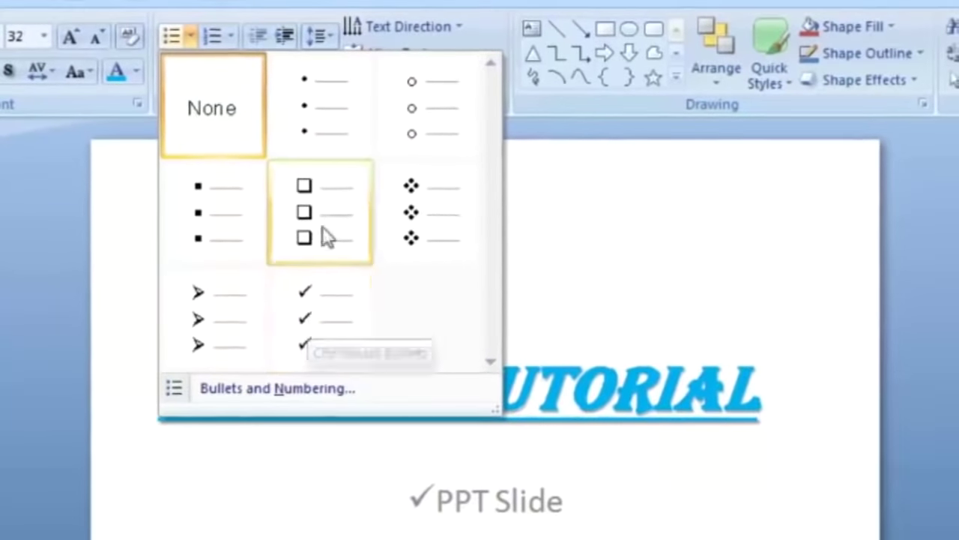
{"action": "left_click", "coordinate": [223, 226]}
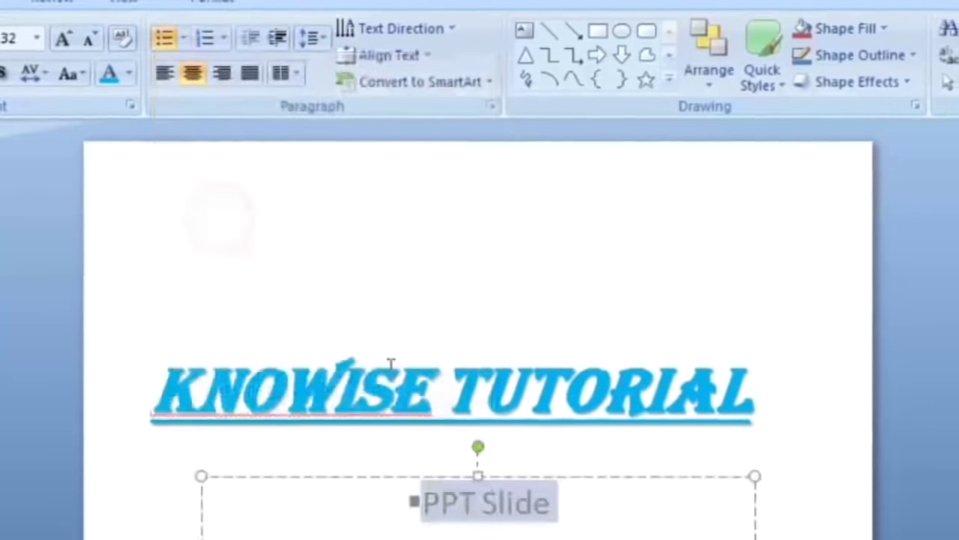
{"action": "left_click", "coordinate": [465, 503]}
{"action": "left_click", "coordinate": [566, 511]}
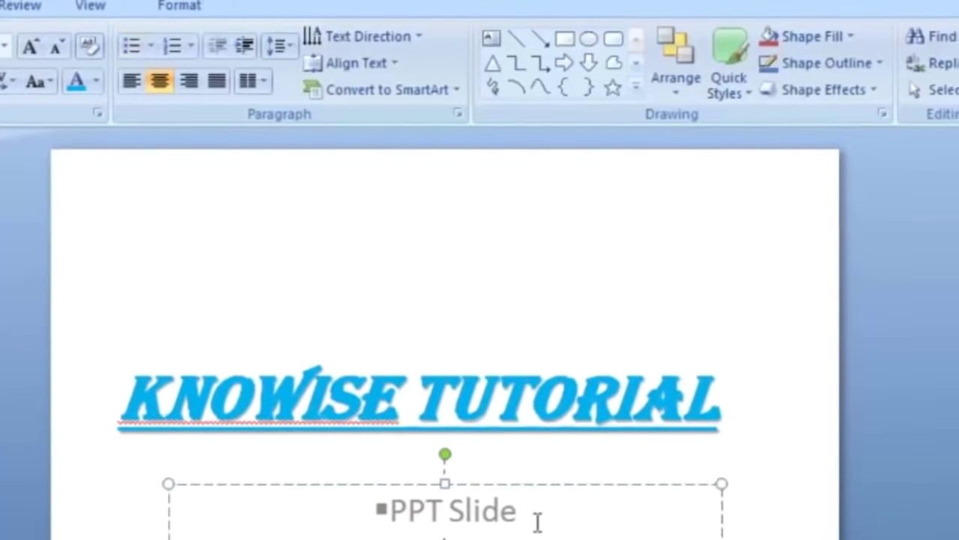
{"action": "left_click", "coordinate": [124, 48]}
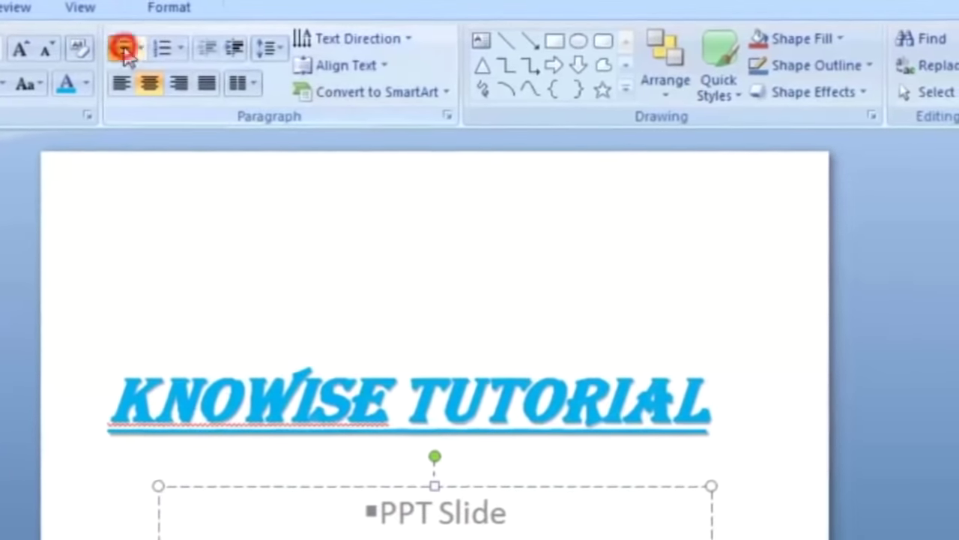
{"action": "left_click", "coordinate": [505, 524]}
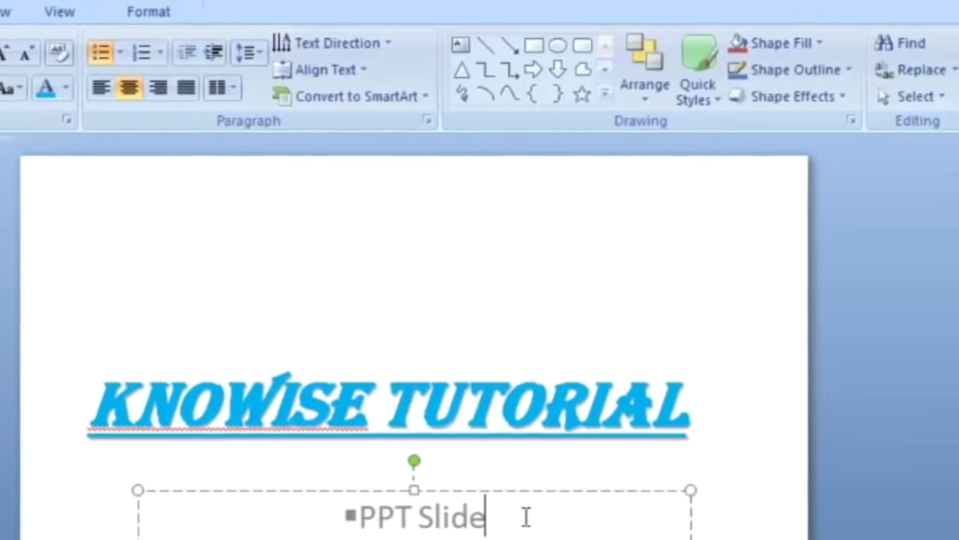
{"action": "left_click", "coordinate": [597, 416]}
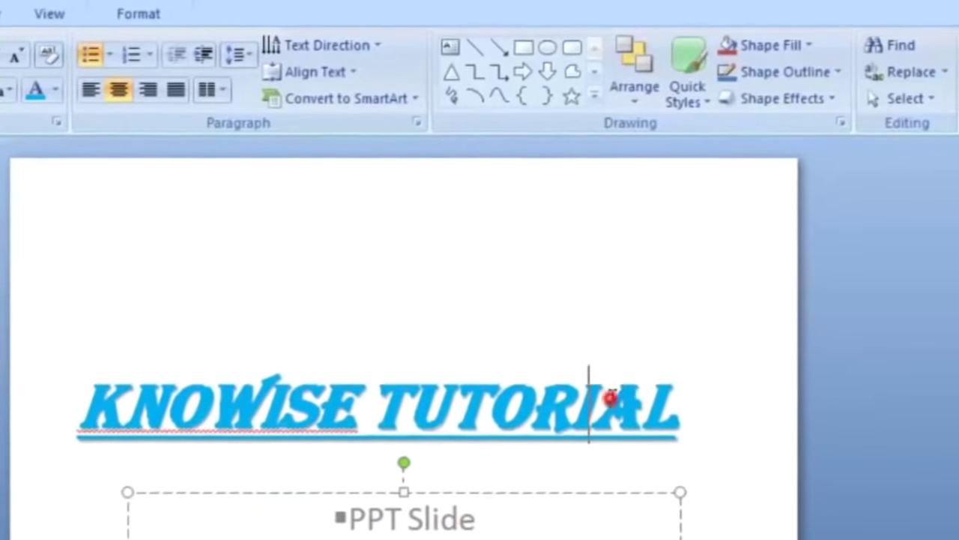
{"action": "left_click_drag", "start_coordinate": [685, 412], "coordinate": [82, 438]}
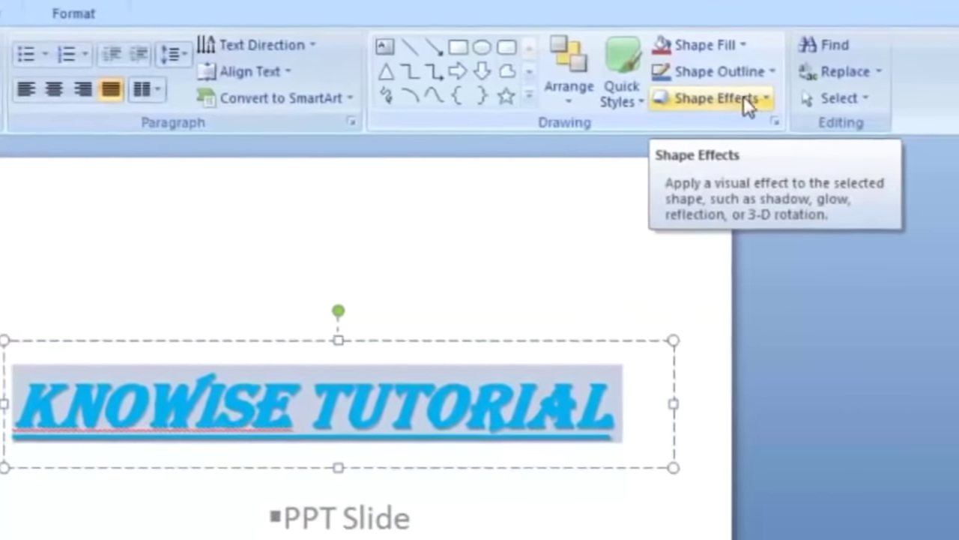
Tilt the KNOWISE TUTORIAL title with the Perspective Heroic Extreme Right 3-D rotation
{"action": "left_click", "coordinate": [739, 99]}
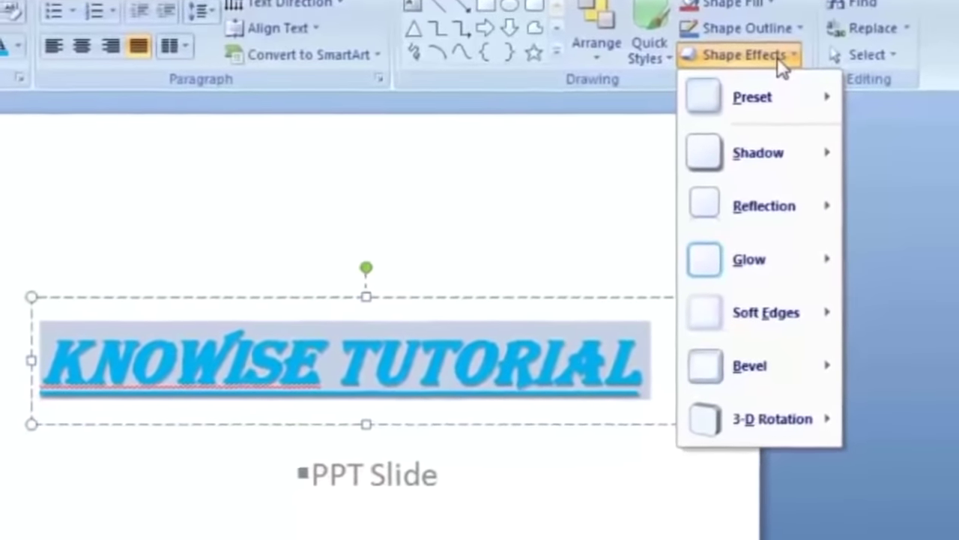
{"action": "mouse_move", "coordinate": [716, 427]}
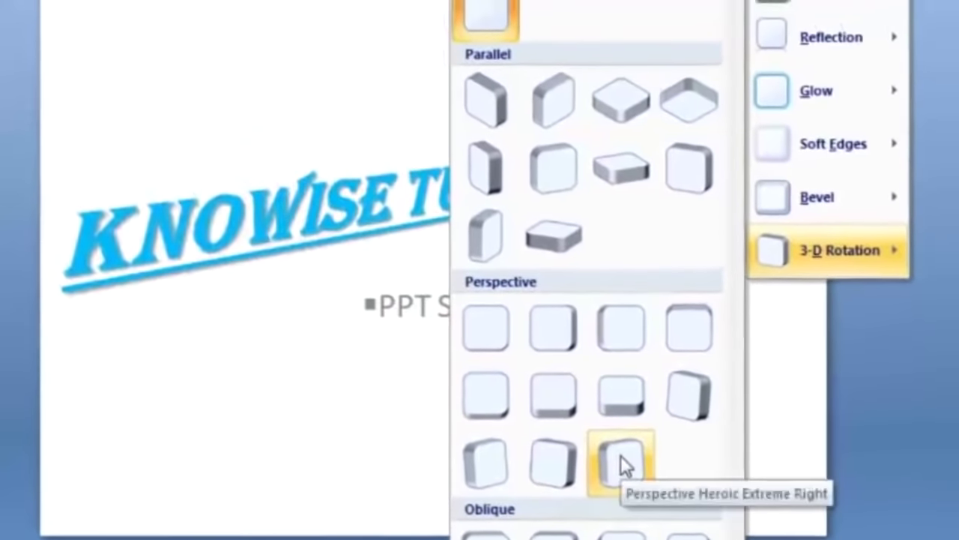
{"action": "left_click", "coordinate": [619, 454]}
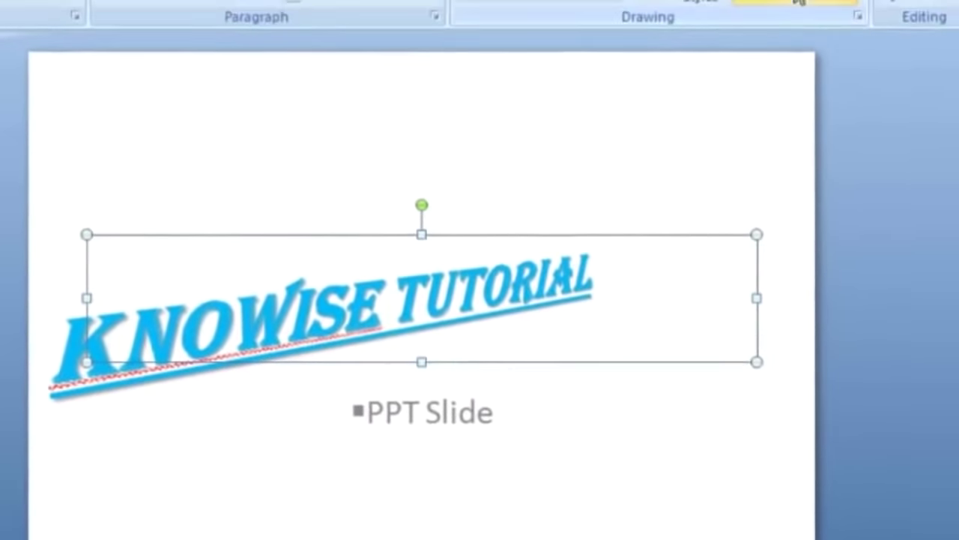
Browse the Shadow effects for the title and close them without applying one
{"action": "left_click", "coordinate": [784, 8]}
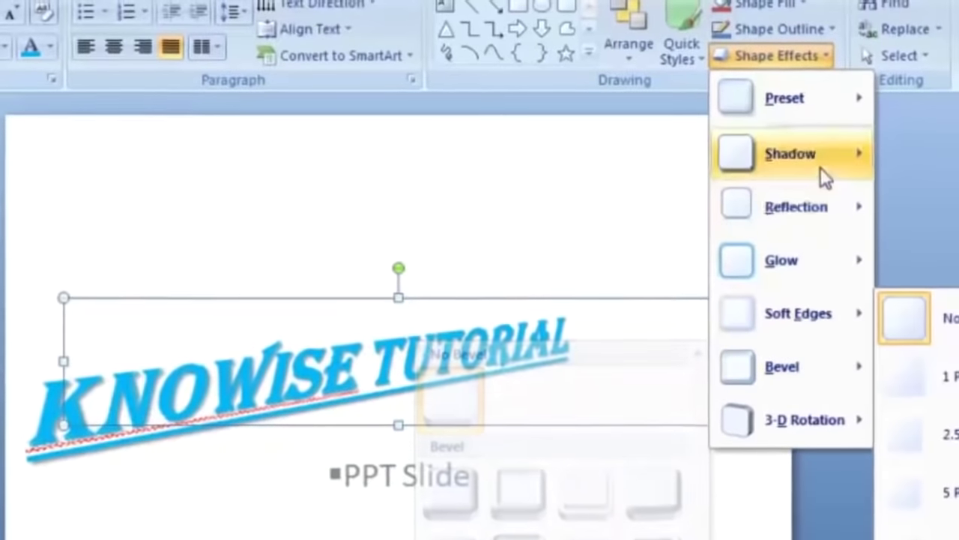
{"action": "mouse_move", "coordinate": [817, 150]}
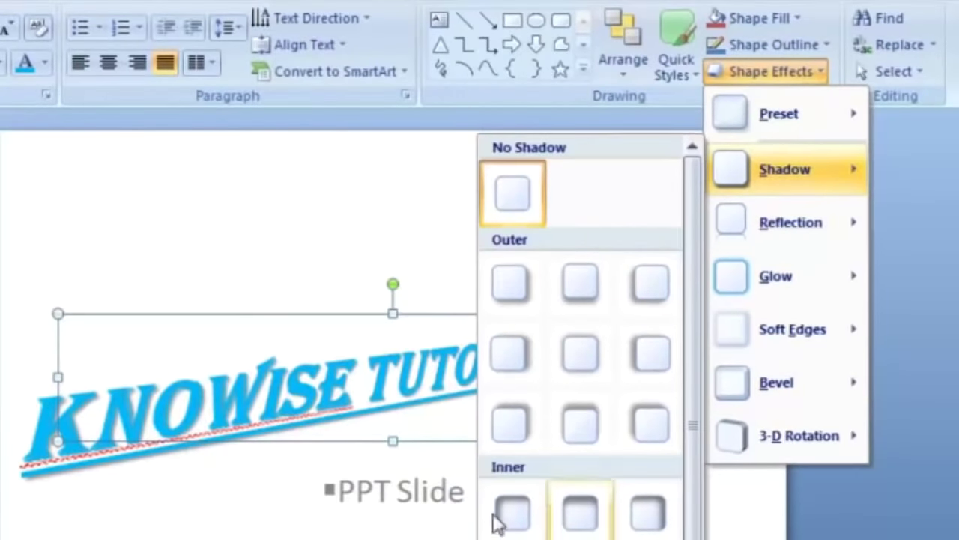
{"action": "left_click", "coordinate": [332, 402]}
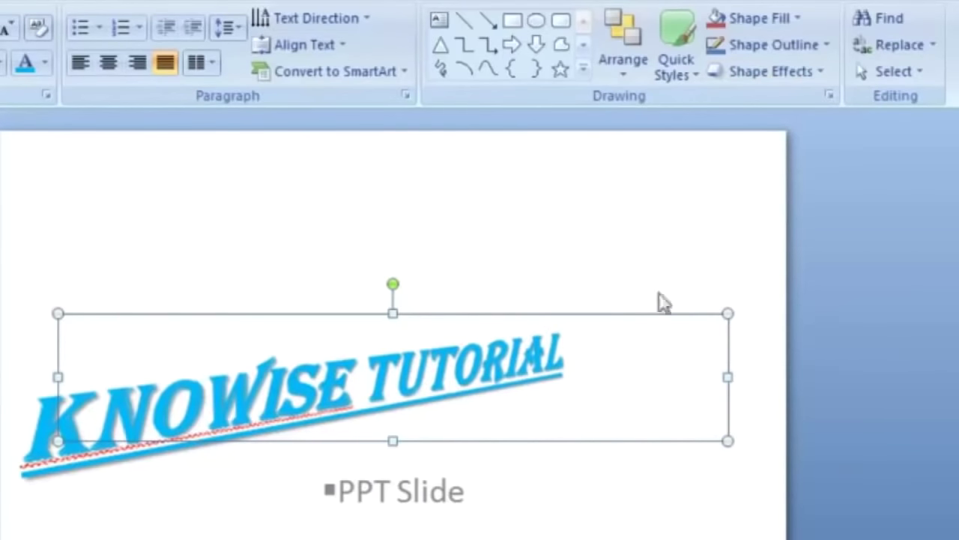
{"action": "left_click", "coordinate": [799, 46]}
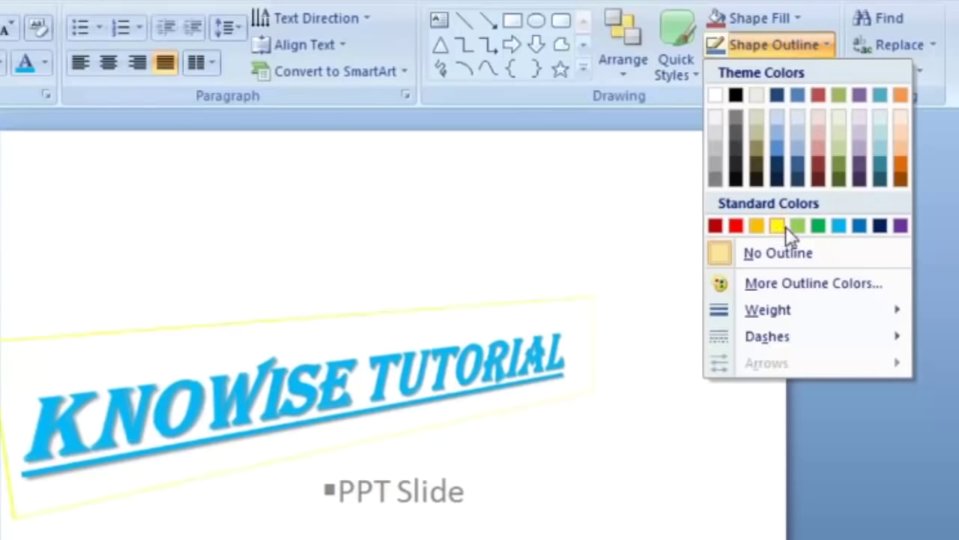
Give the KNOWISE TUTORIAL title box a dark red outline and a dark navy fill
{"action": "left_click", "coordinate": [711, 226]}
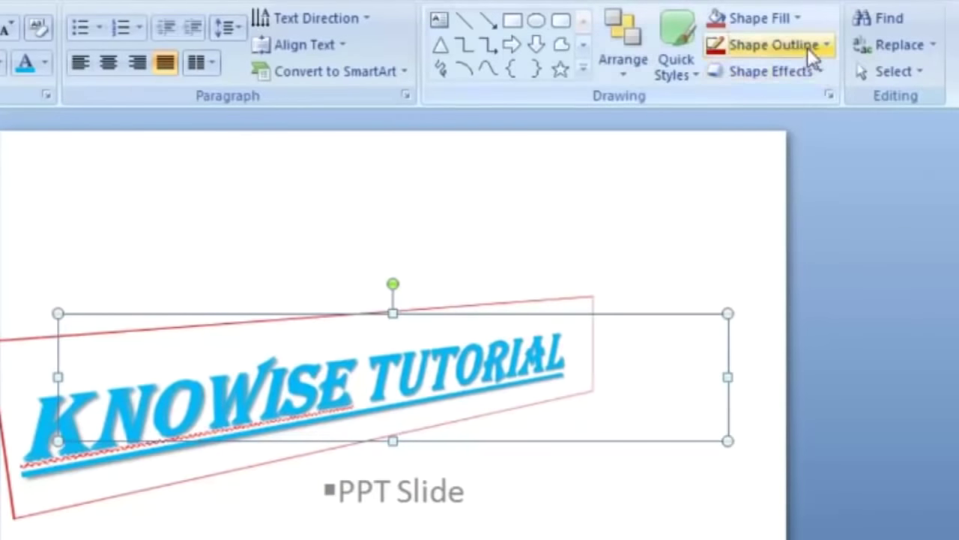
{"action": "left_click", "coordinate": [798, 22]}
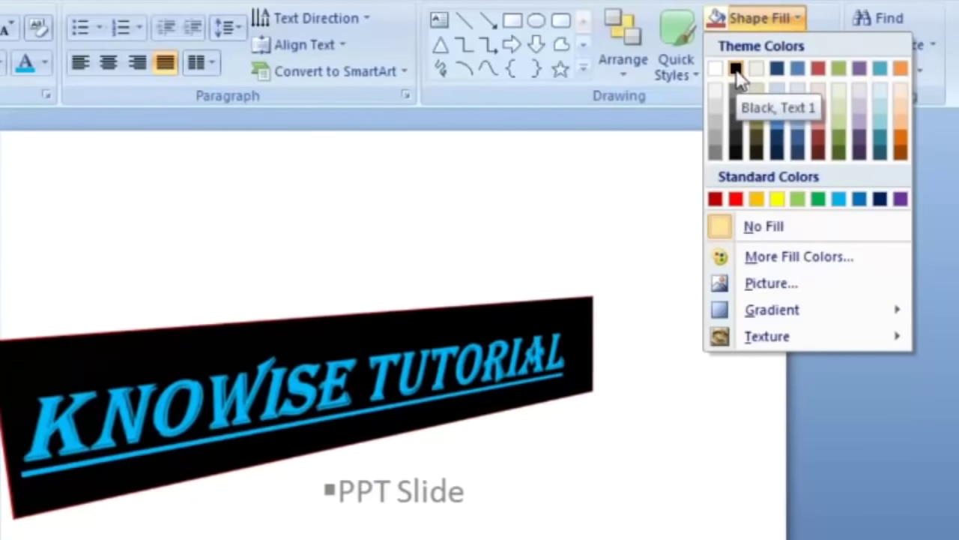
{"action": "left_click", "coordinate": [778, 69]}
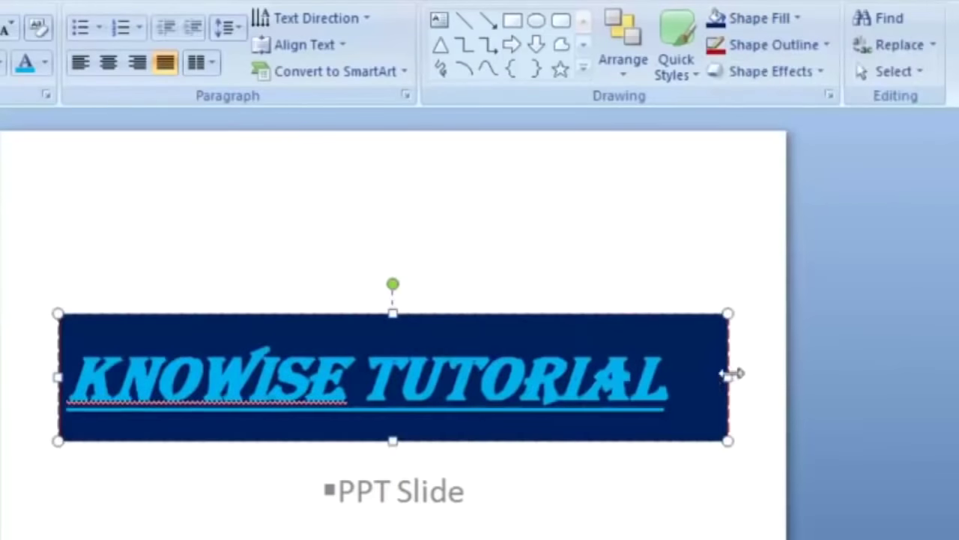
{"action": "left_click", "coordinate": [689, 238]}
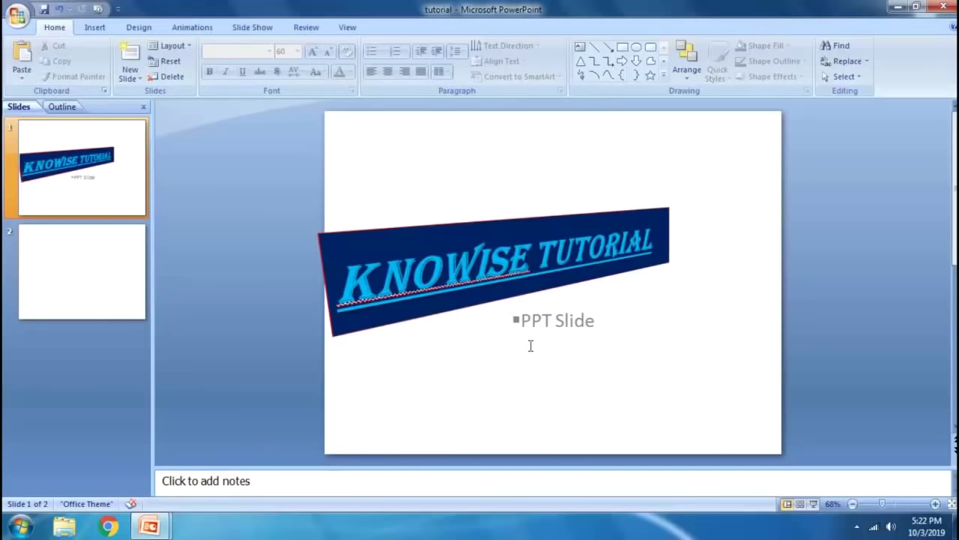
Bring up blank slide 2 with its title placeholder active and the Insert commands showing
{"action": "left_click", "coordinate": [71, 274]}
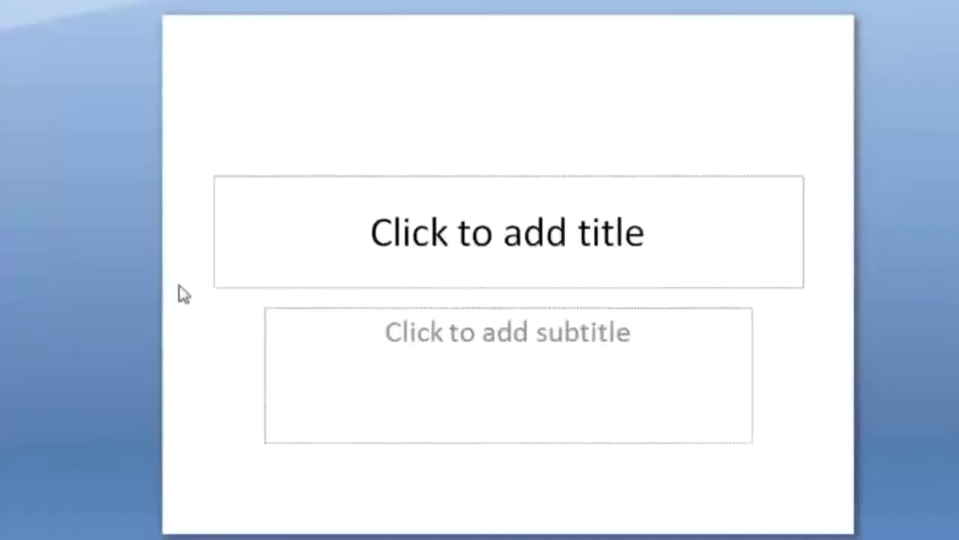
{"action": "left_click", "coordinate": [443, 266]}
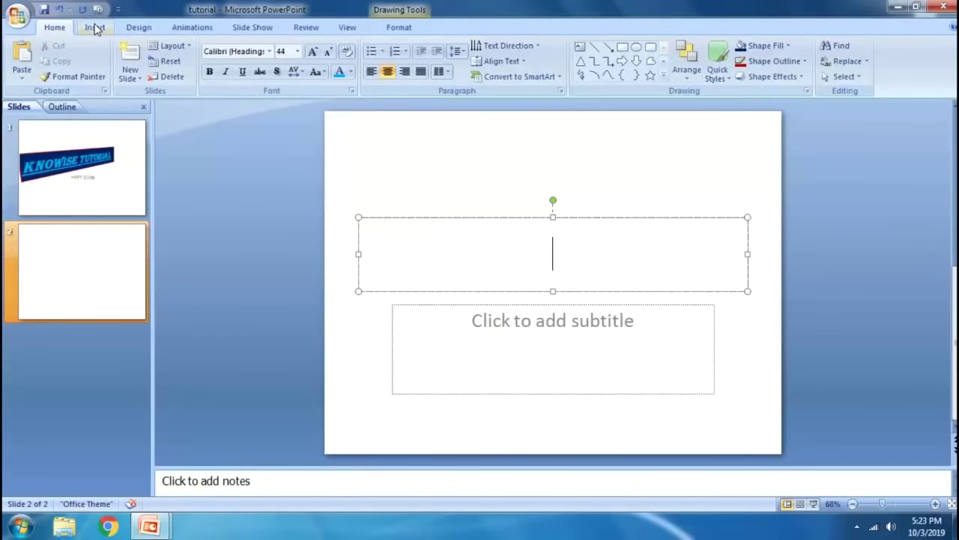
{"action": "left_click", "coordinate": [96, 27]}
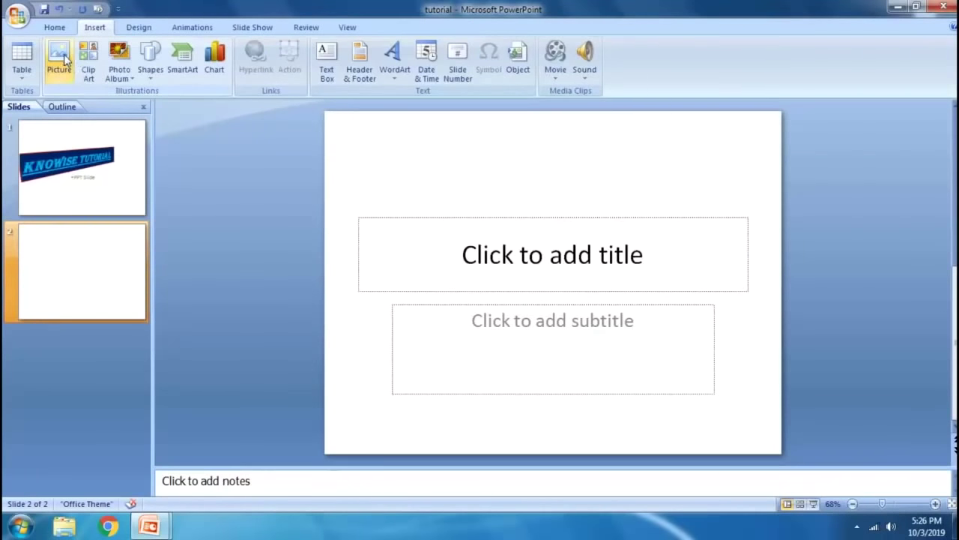
Insert the knowise tree picture onto slide 2
{"action": "left_click", "coordinate": [66, 60]}
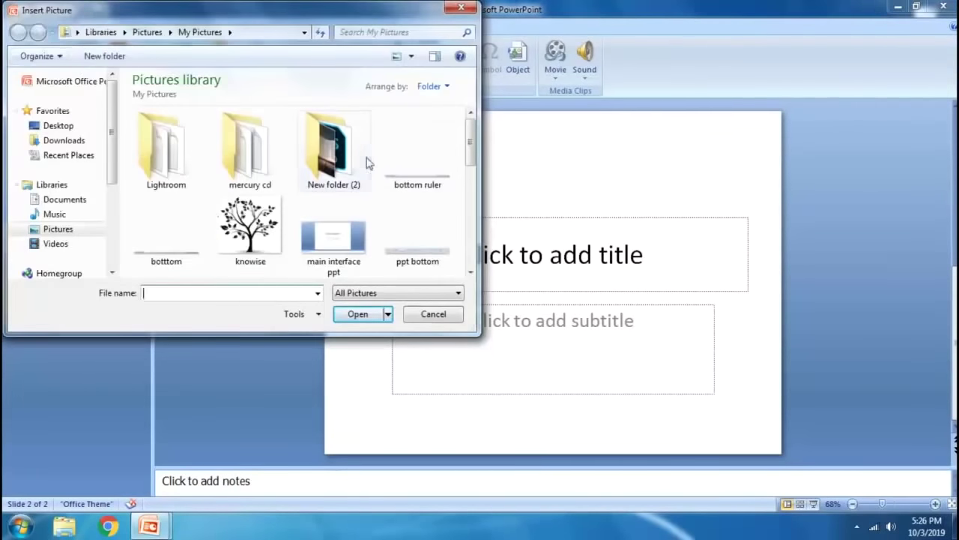
{"action": "left_click_drag", "start_coordinate": [469, 140], "coordinate": [480, 120]}
{"action": "left_click", "coordinate": [249, 219]}
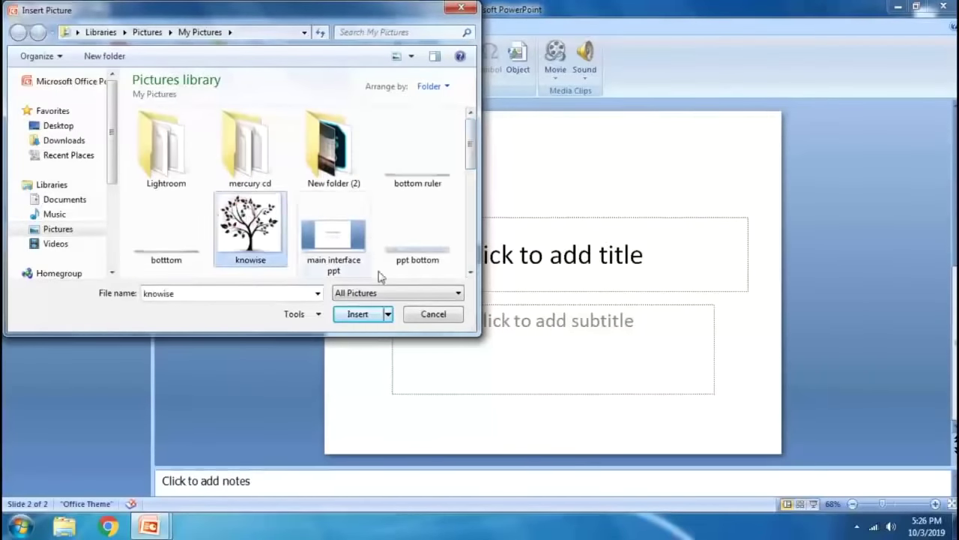
{"action": "left_click", "coordinate": [352, 314]}
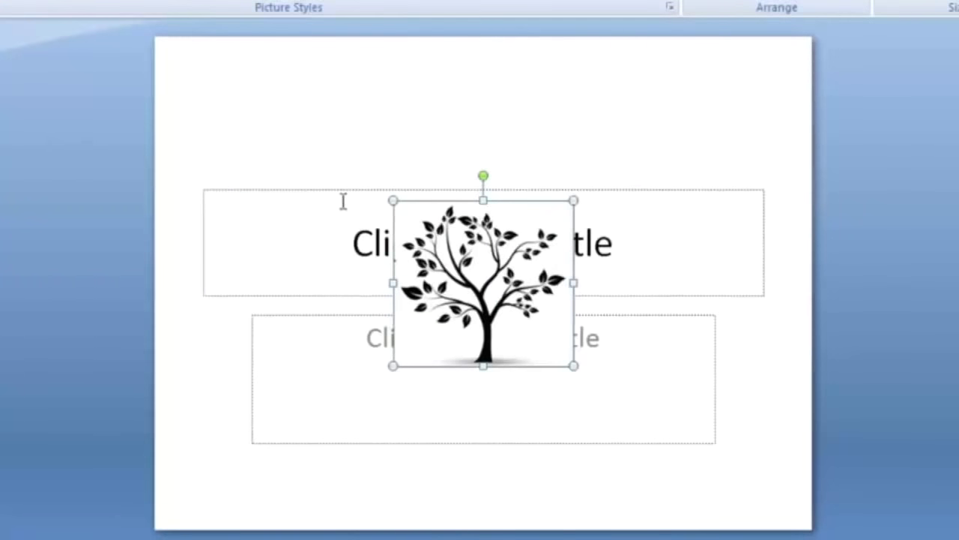
Delete the empty title and subtitle placeholders from slide 2
{"action": "left_click", "coordinate": [322, 193]}
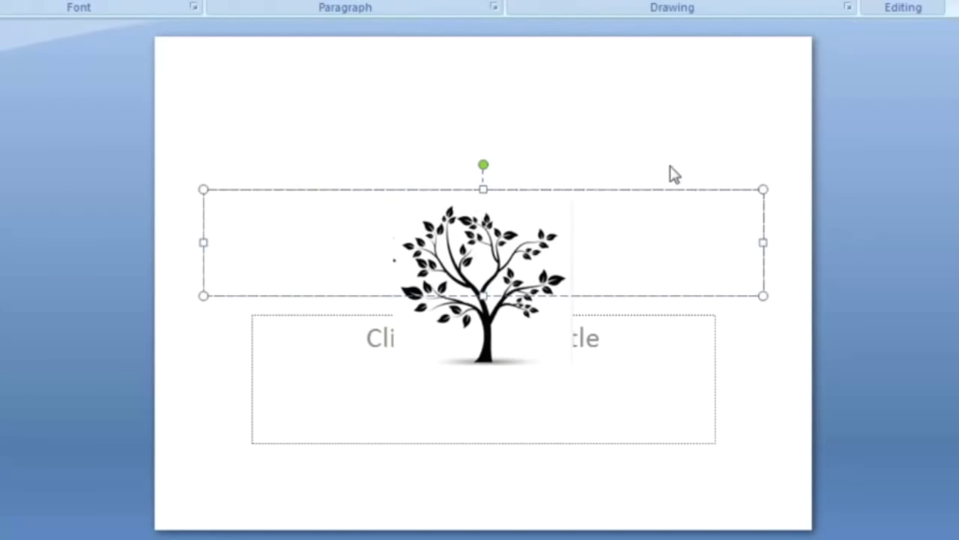
{"action": "left_click", "coordinate": [681, 189]}
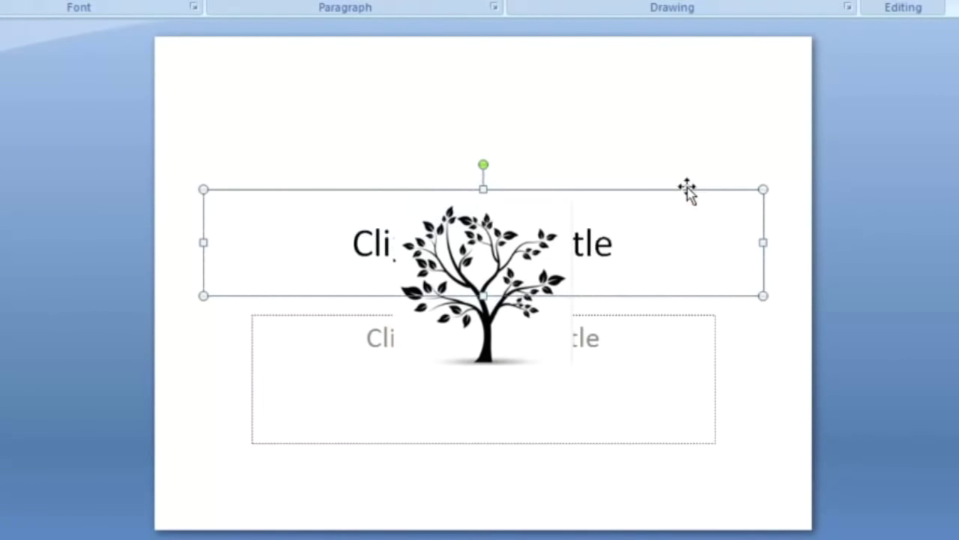
{"action": "key", "text": "Delete"}
{"action": "left_click", "coordinate": [664, 319]}
{"action": "left_click", "coordinate": [670, 314]}
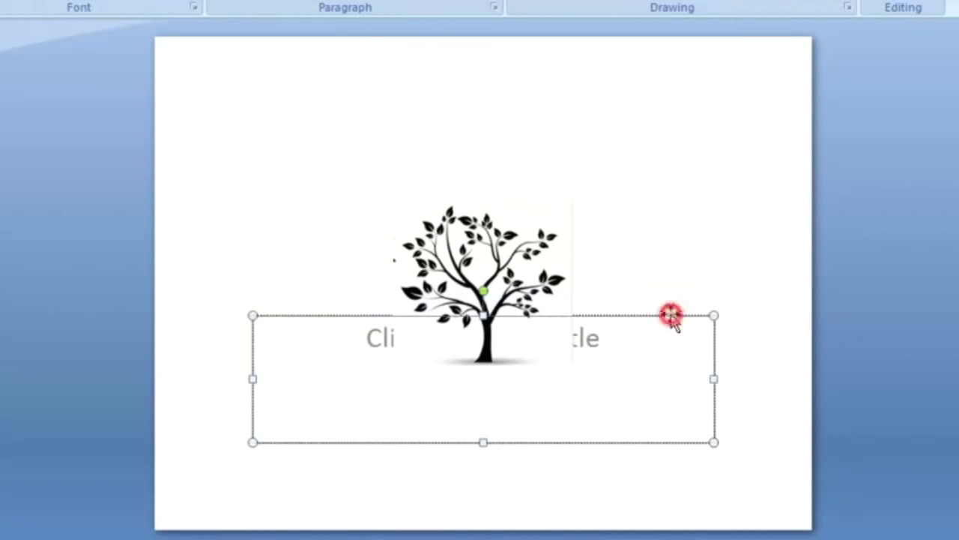
{"action": "key", "text": "Delete"}
Enlarge the tree picture slightly by dragging its corner handle
{"action": "left_click", "coordinate": [448, 259]}
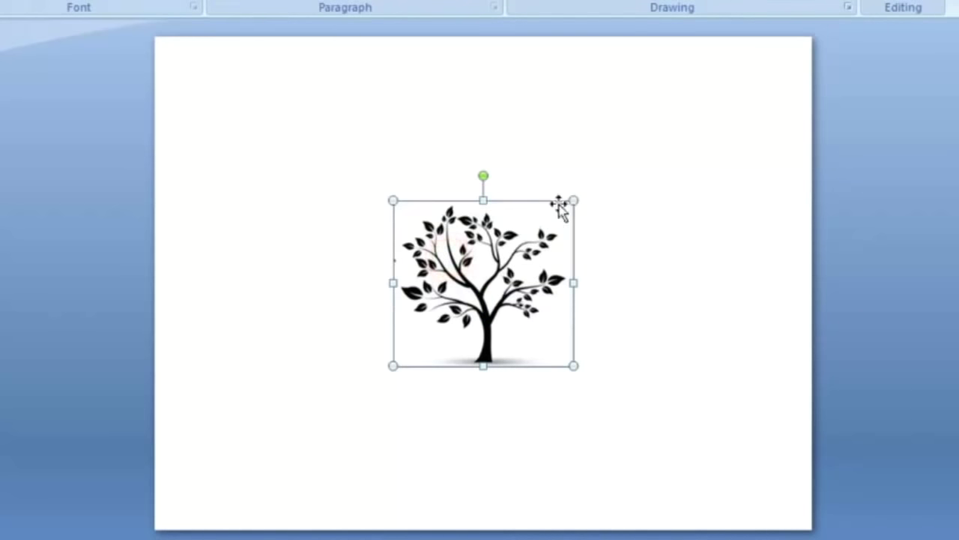
{"action": "left_click_drag", "start_coordinate": [574, 199], "coordinate": [621, 157]}
{"action": "right_click", "coordinate": [534, 259]}
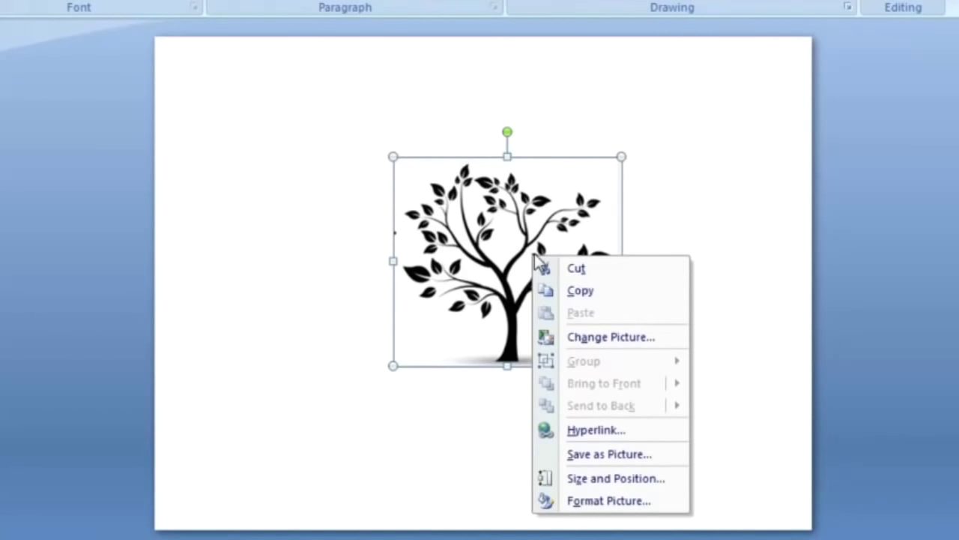
{"action": "left_click", "coordinate": [570, 338]}
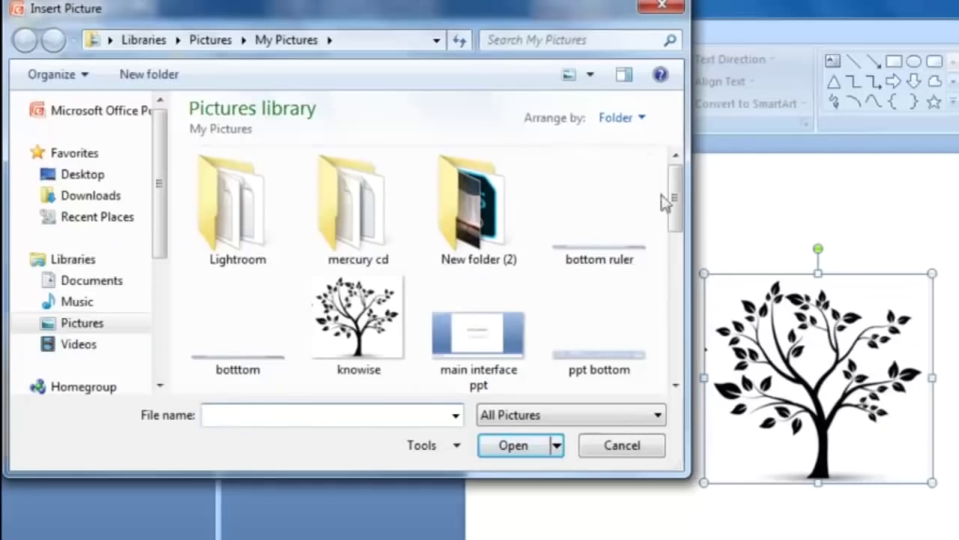
{"action": "left_click", "coordinate": [620, 446]}
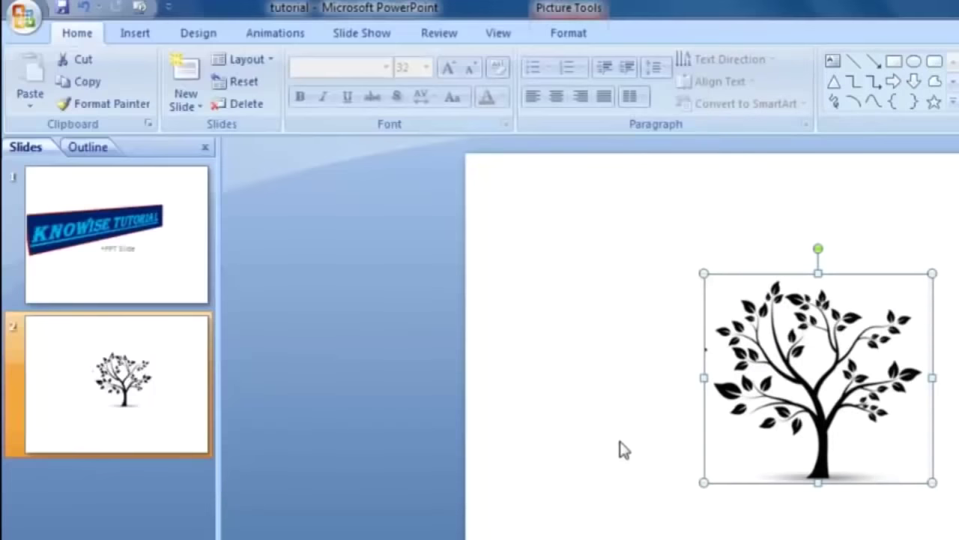
{"action": "right_click", "coordinate": [850, 338]}
{"action": "left_click", "coordinate": [884, 422]}
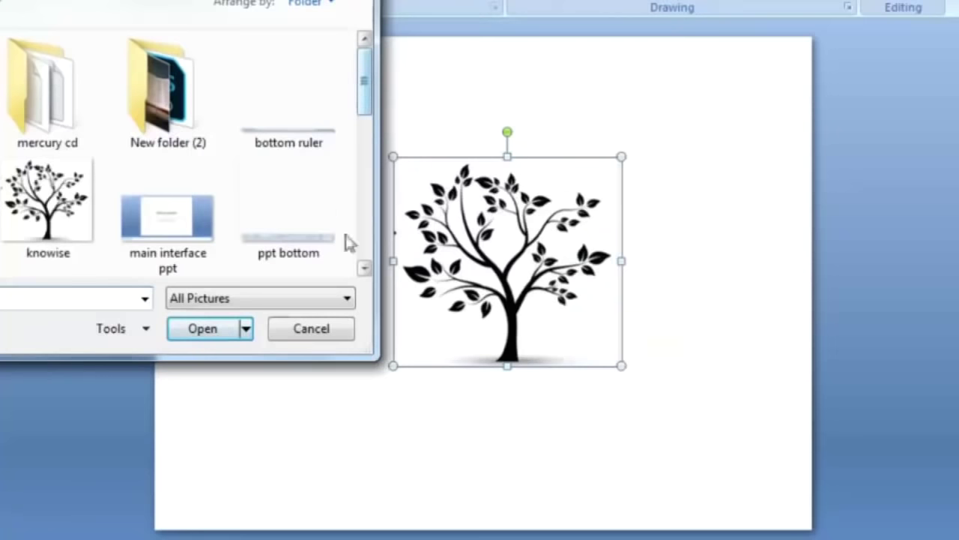
{"action": "left_click", "coordinate": [311, 330]}
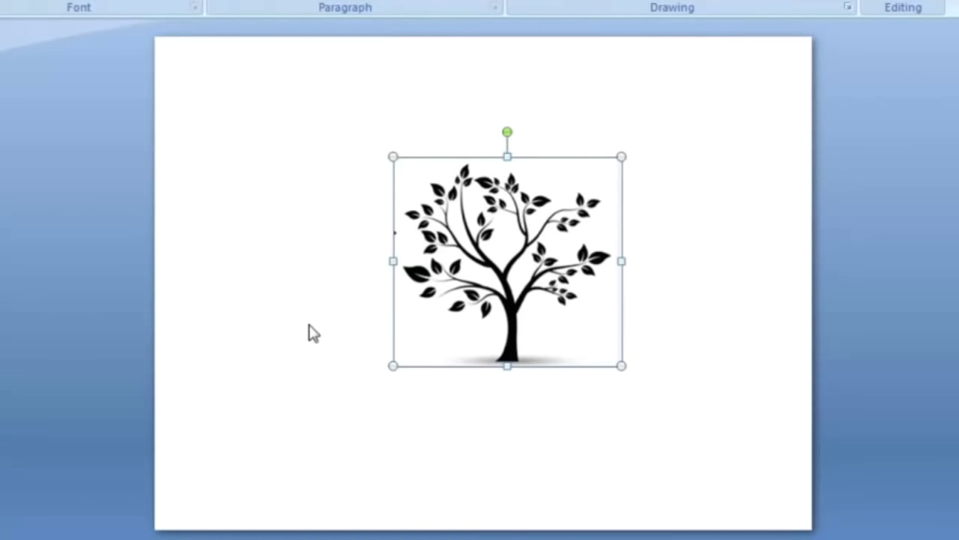
{"action": "right_click", "coordinate": [535, 223]}
In Size and Position, set the picture to 3.48" by 3.79", 0° rotation, 139% scale
{"action": "left_click", "coordinate": [593, 449]}
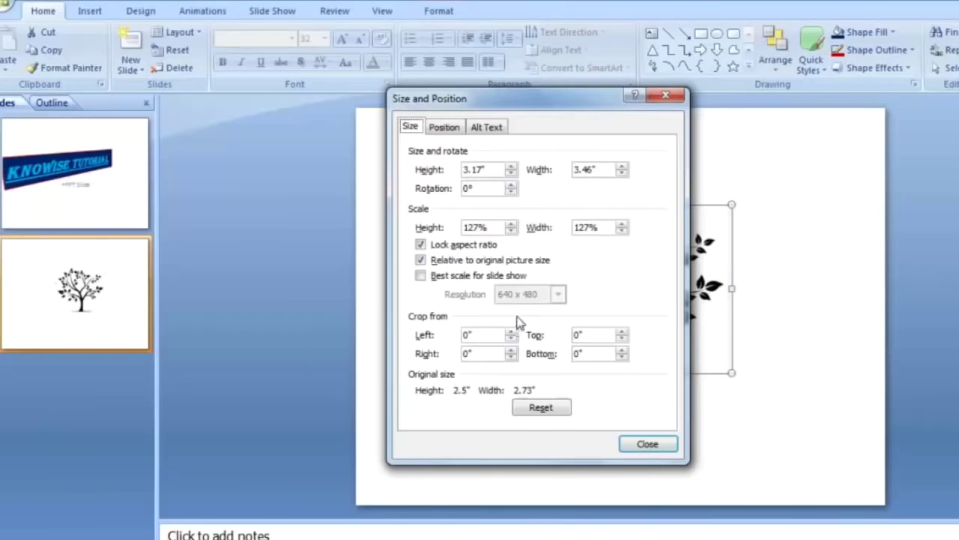
{"action": "left_click_drag", "start_coordinate": [593, 105], "coordinate": [199, 120]}
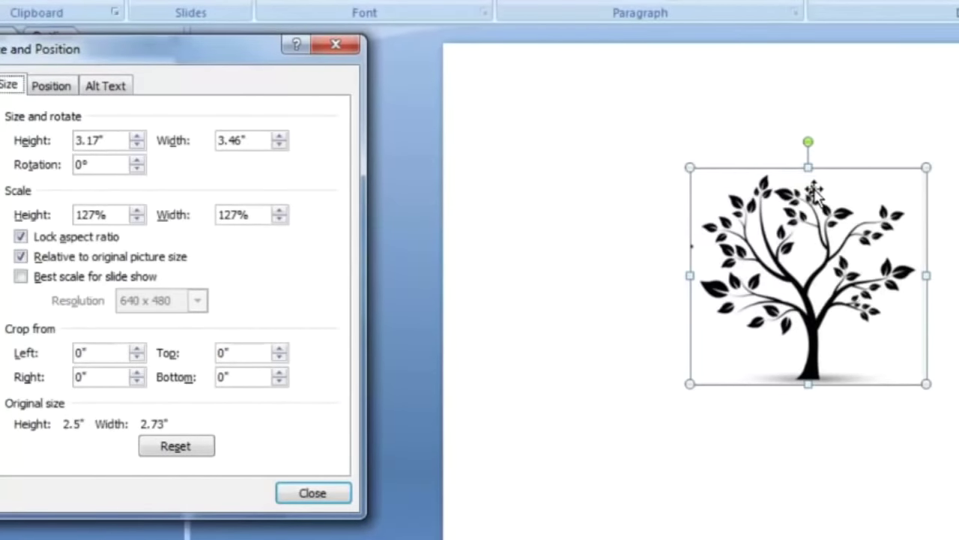
{"action": "left_click_drag", "start_coordinate": [108, 141], "coordinate": [22, 148]}
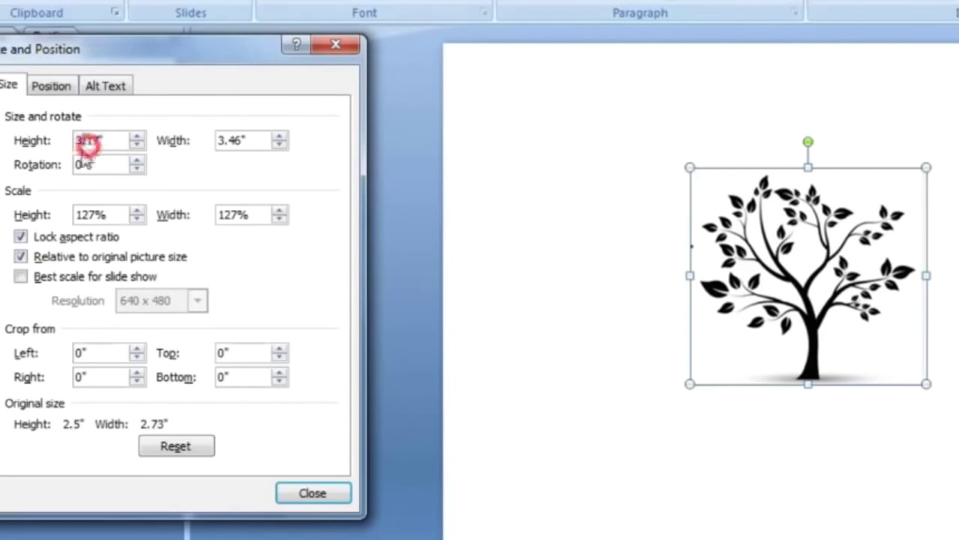
{"action": "left_click", "coordinate": [137, 136]}
{"action": "left_click", "coordinate": [137, 136]}
{"action": "left_click", "coordinate": [137, 136]}
{"action": "left_click", "coordinate": [137, 136]}
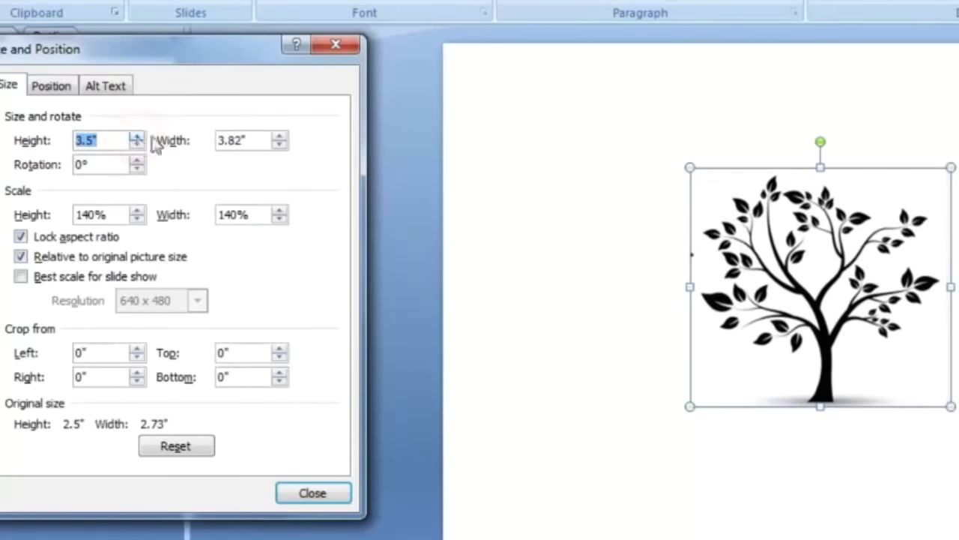
{"action": "left_click", "coordinate": [279, 144]}
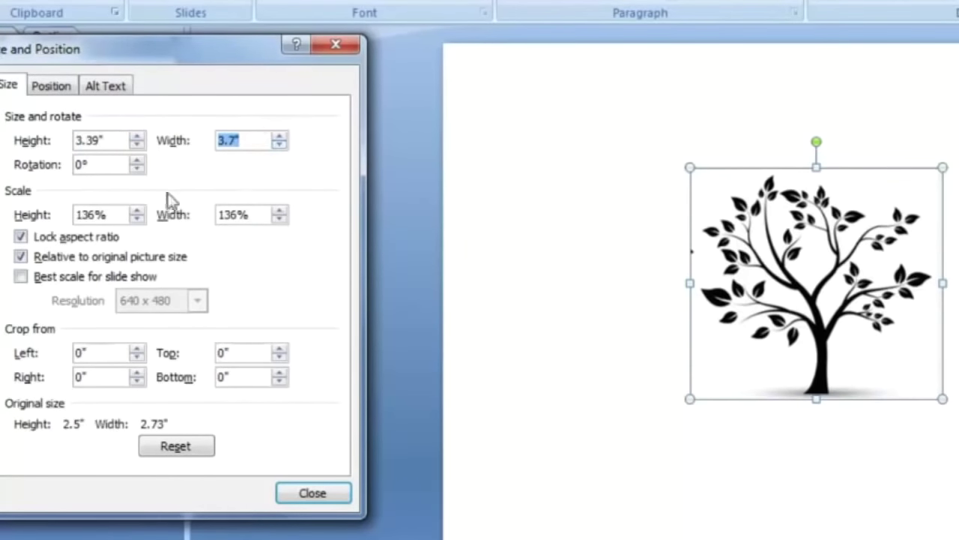
{"action": "left_click", "coordinate": [137, 160]}
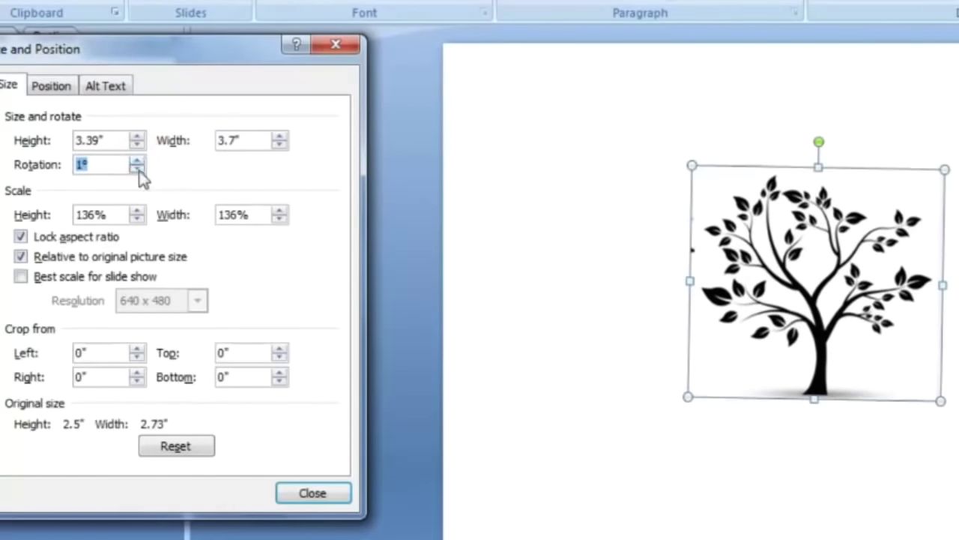
{"action": "left_click", "coordinate": [139, 170]}
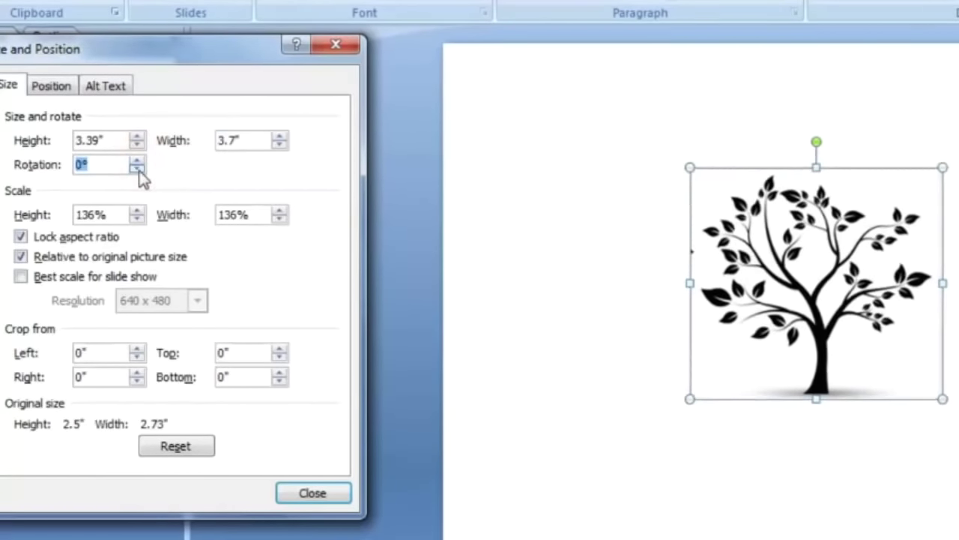
{"action": "left_click", "coordinate": [137, 210]}
{"action": "left_click", "coordinate": [137, 211]}
{"action": "left_click", "coordinate": [279, 211]}
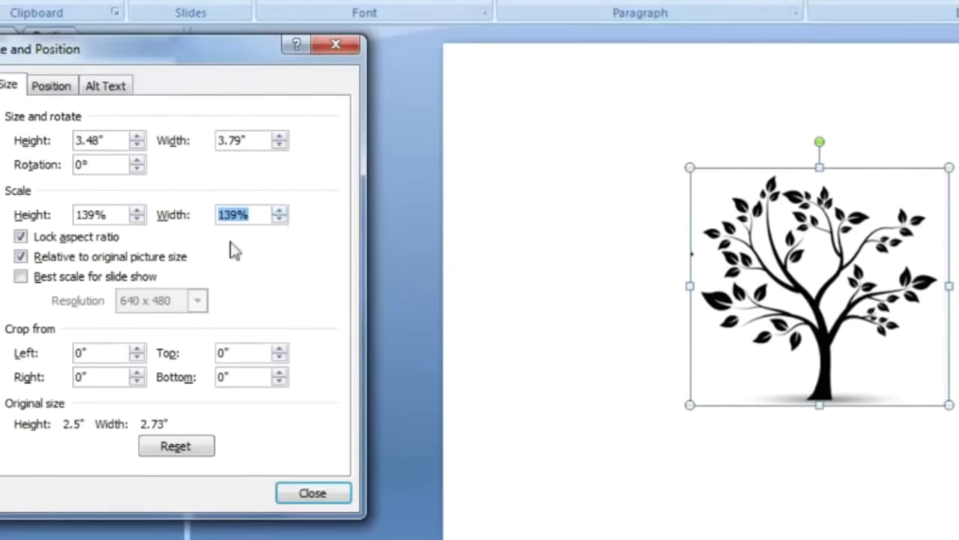
Try left and top crop values, return both crops to 0, and close the dialog
{"action": "left_click", "coordinate": [138, 349]}
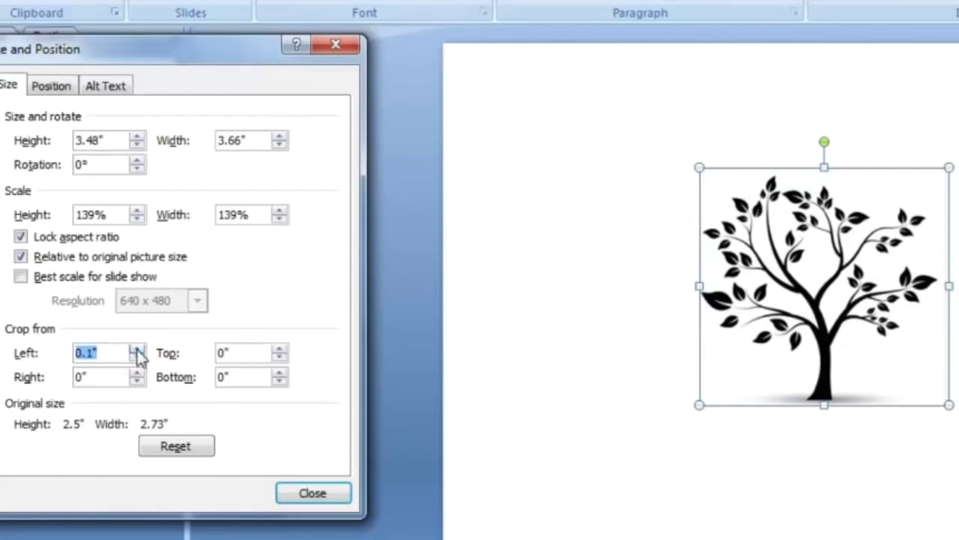
{"action": "left_click", "coordinate": [137, 349]}
{"action": "left_click", "coordinate": [137, 350]}
{"action": "left_click", "coordinate": [137, 349]}
{"action": "left_click", "coordinate": [137, 350]}
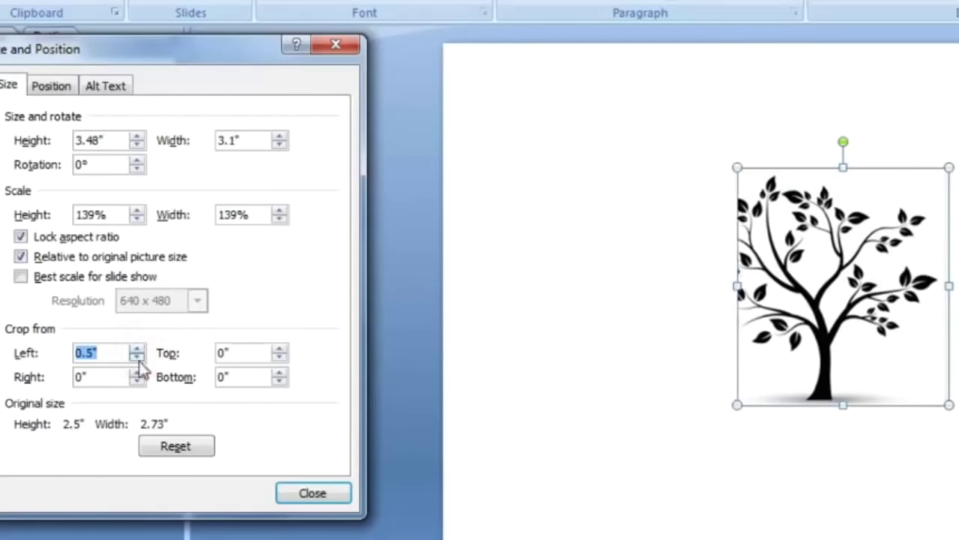
{"action": "left_click", "coordinate": [137, 358]}
{"action": "left_click", "coordinate": [137, 357]}
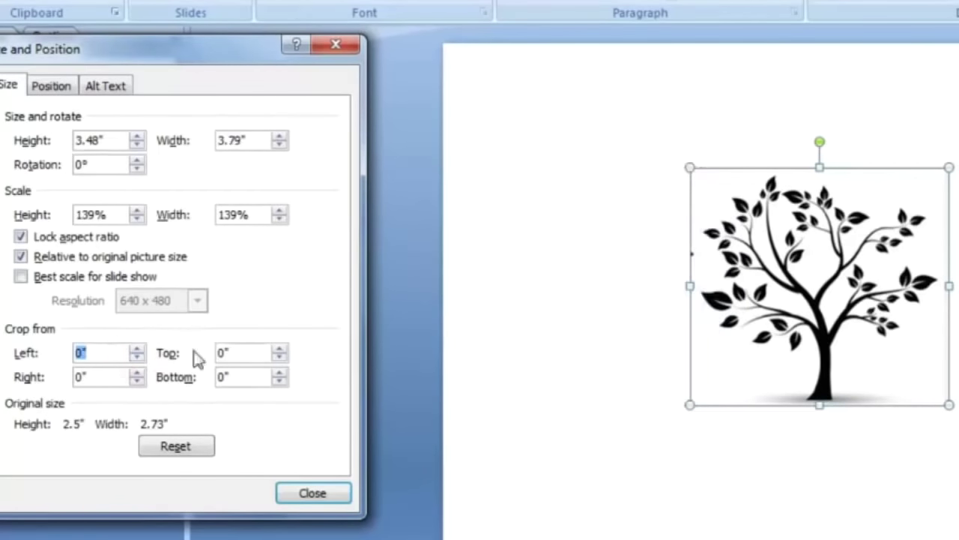
{"action": "left_click", "coordinate": [279, 359]}
{"action": "left_click", "coordinate": [279, 347]}
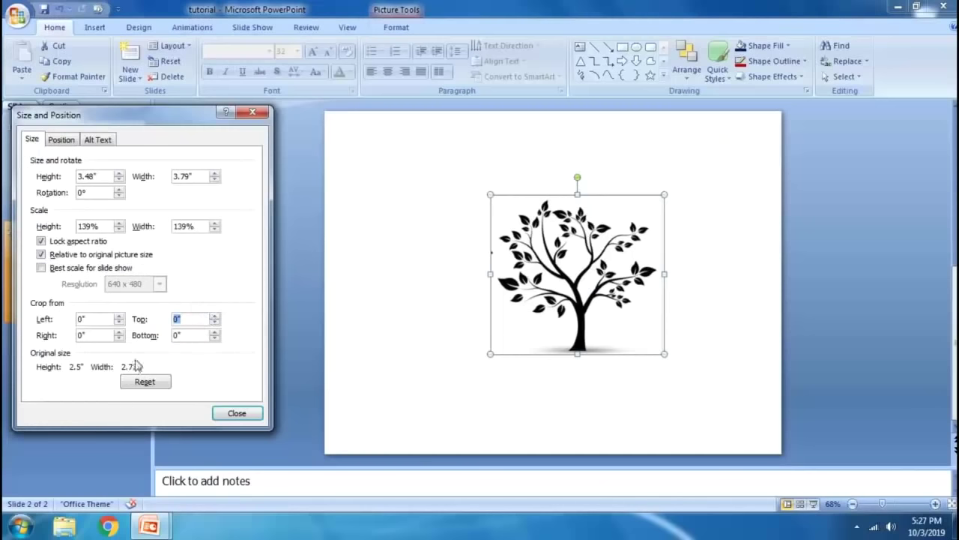
{"action": "left_click", "coordinate": [237, 413]}
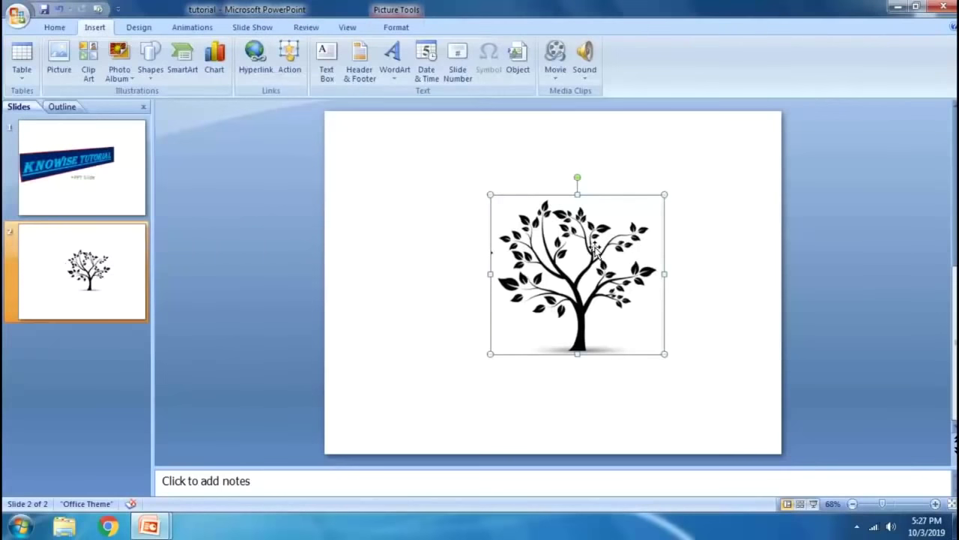
Set the tree picture's brightness to -10% and apply an increased contrast preset
{"action": "double_click", "coordinate": [583, 258]}
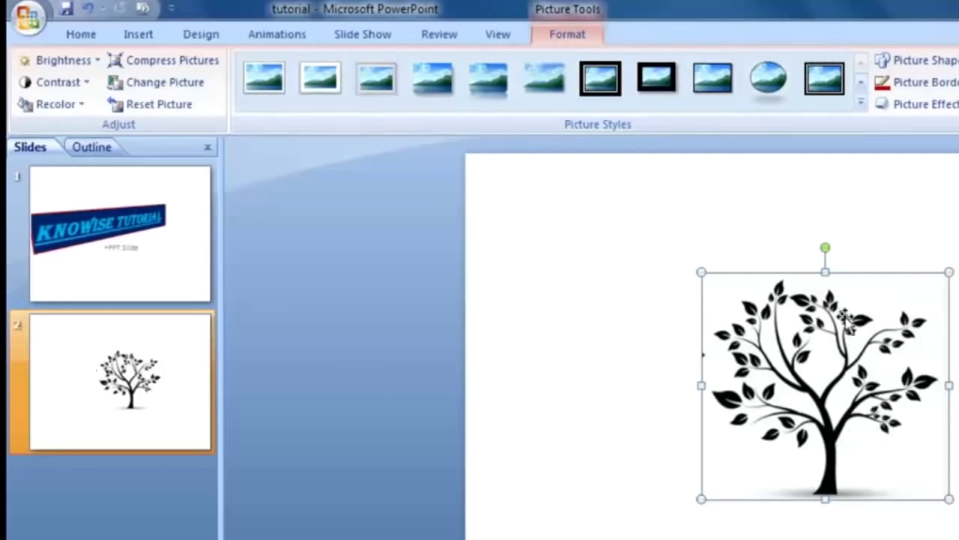
{"action": "left_click", "coordinate": [88, 65]}
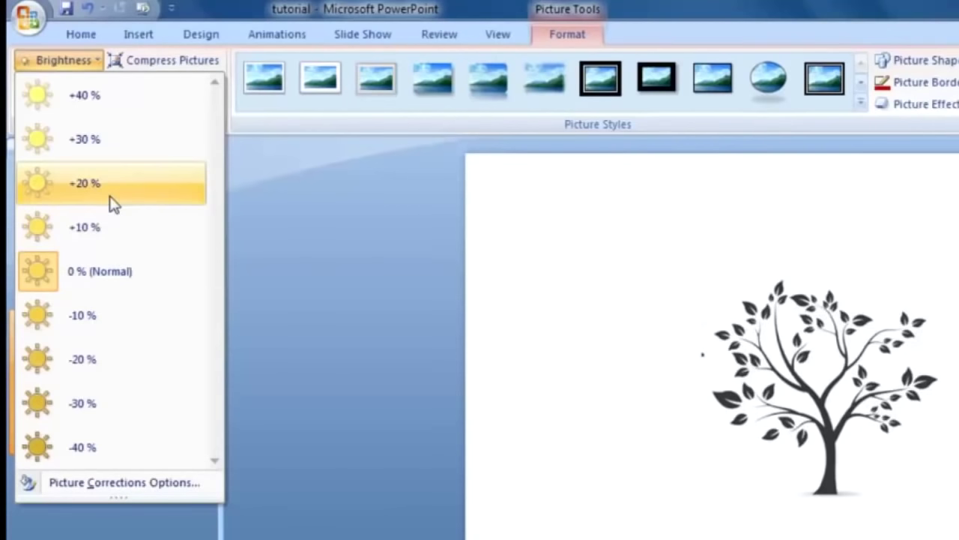
{"action": "left_click", "coordinate": [106, 321]}
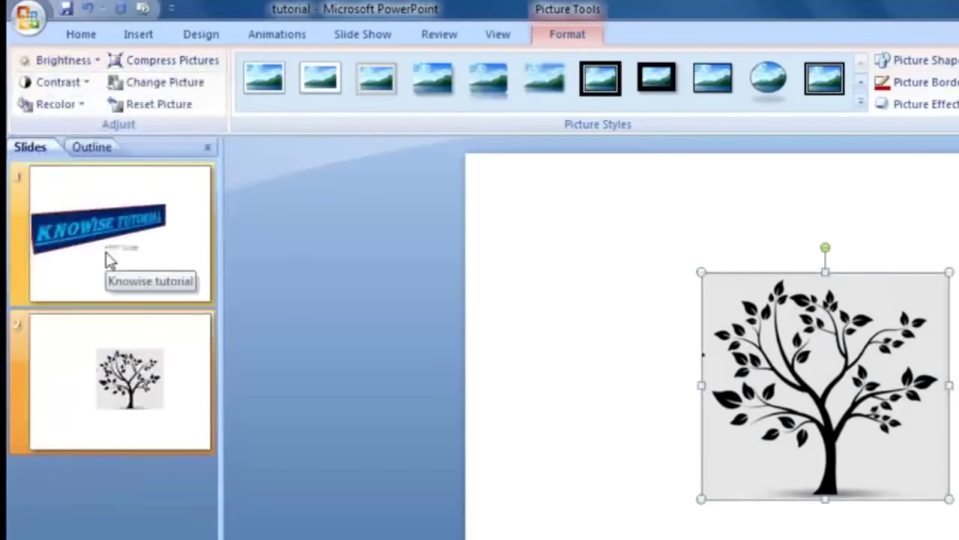
{"action": "left_click", "coordinate": [58, 82]}
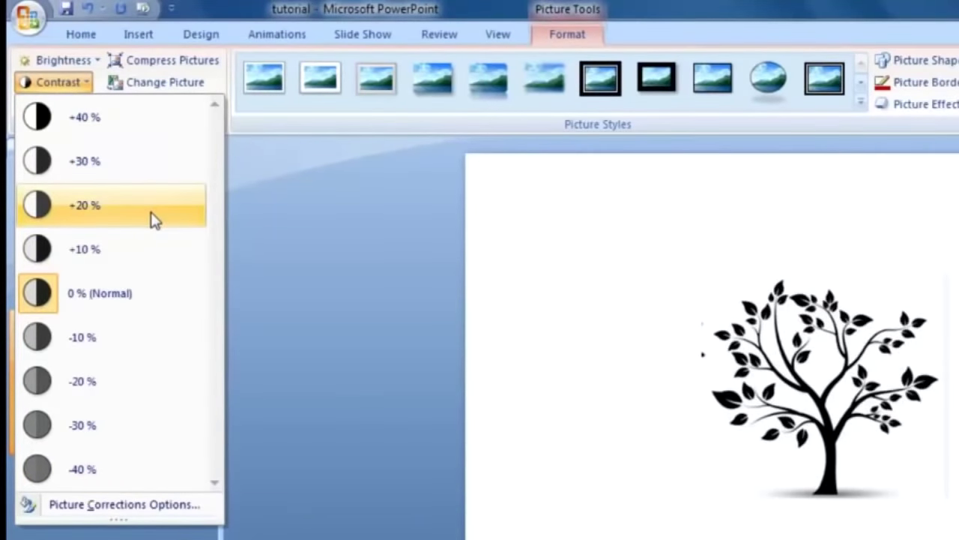
{"action": "left_click", "coordinate": [154, 218]}
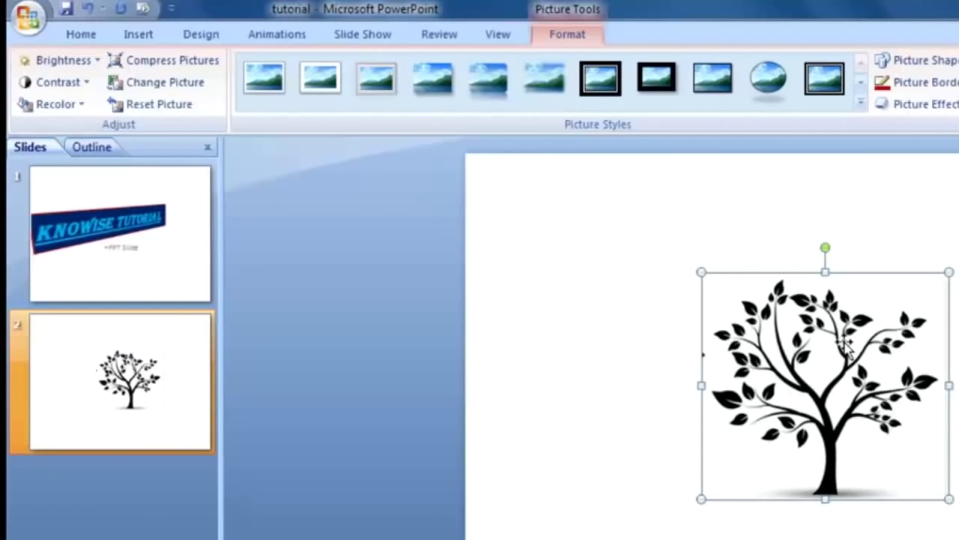
Recolor the tree picture with Accent color 5 Dark from Dark Variations
{"action": "left_click", "coordinate": [39, 103]}
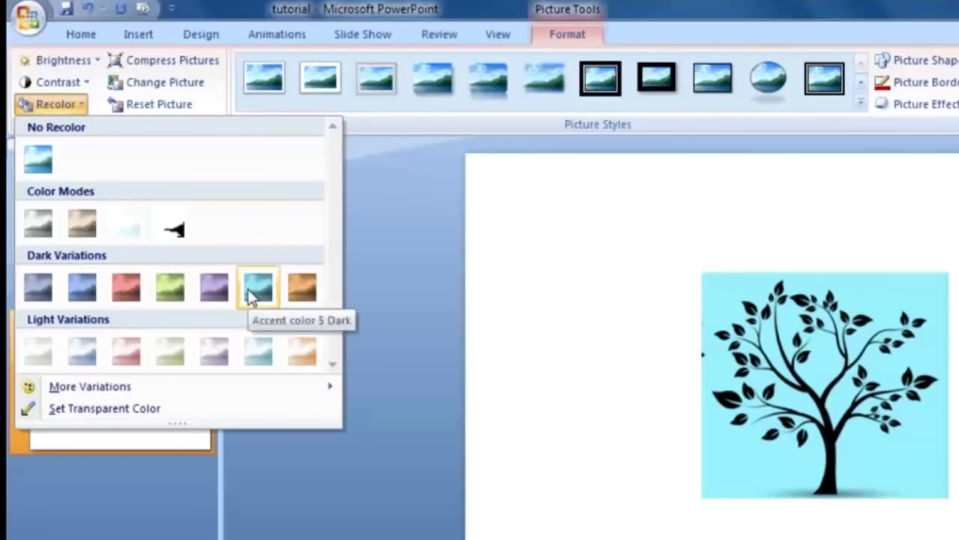
{"action": "mouse_move", "coordinate": [283, 385]}
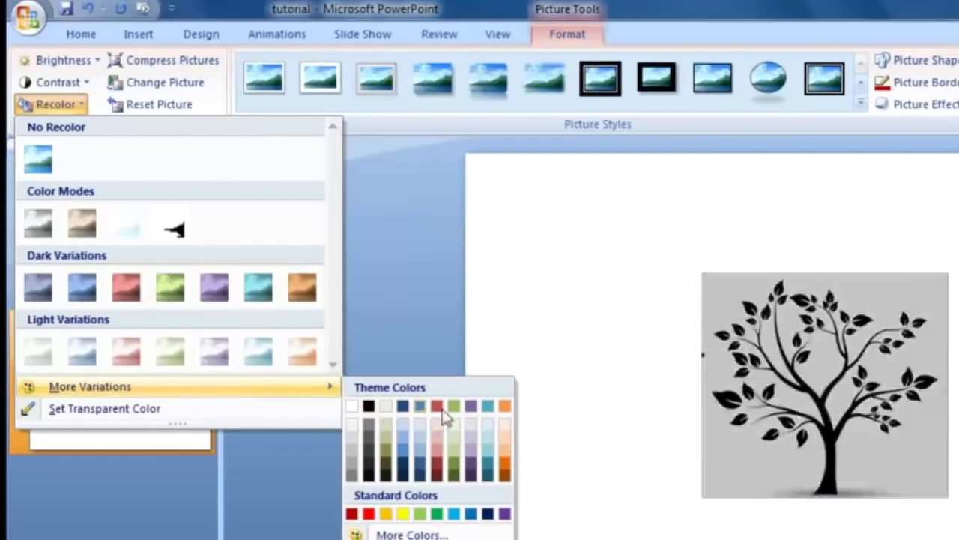
{"action": "left_click", "coordinate": [258, 285]}
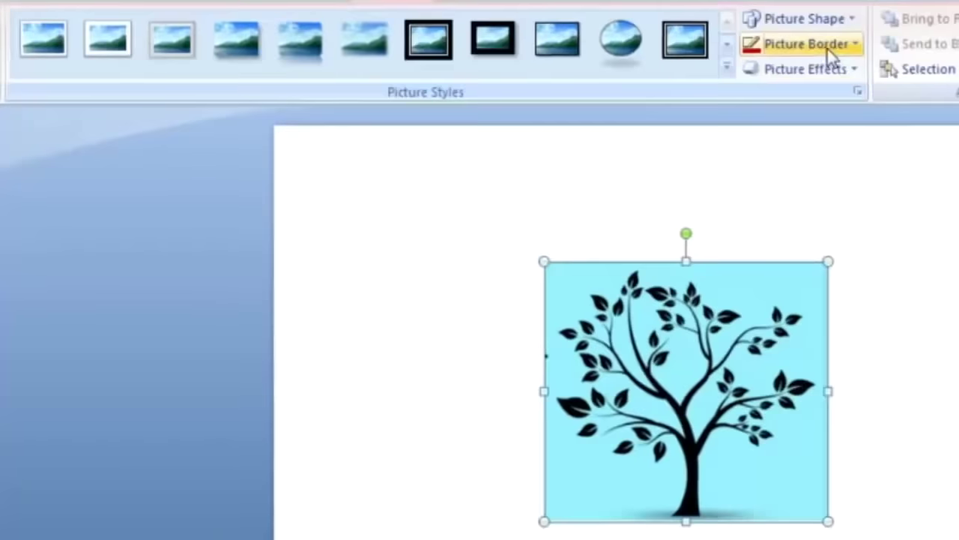
Give the tree picture a dark red picture border
{"action": "left_click", "coordinate": [946, 81]}
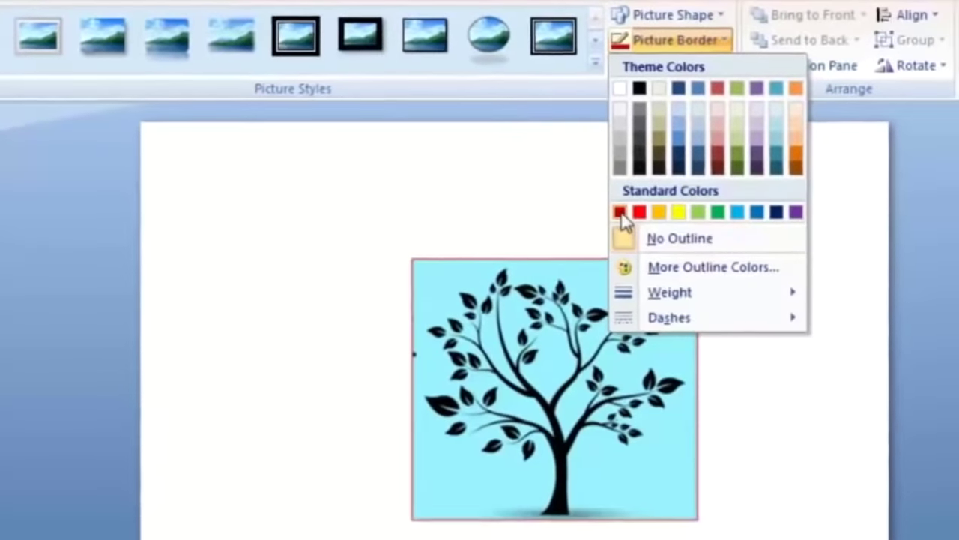
{"action": "left_click", "coordinate": [629, 212]}
{"action": "left_click", "coordinate": [686, 43]}
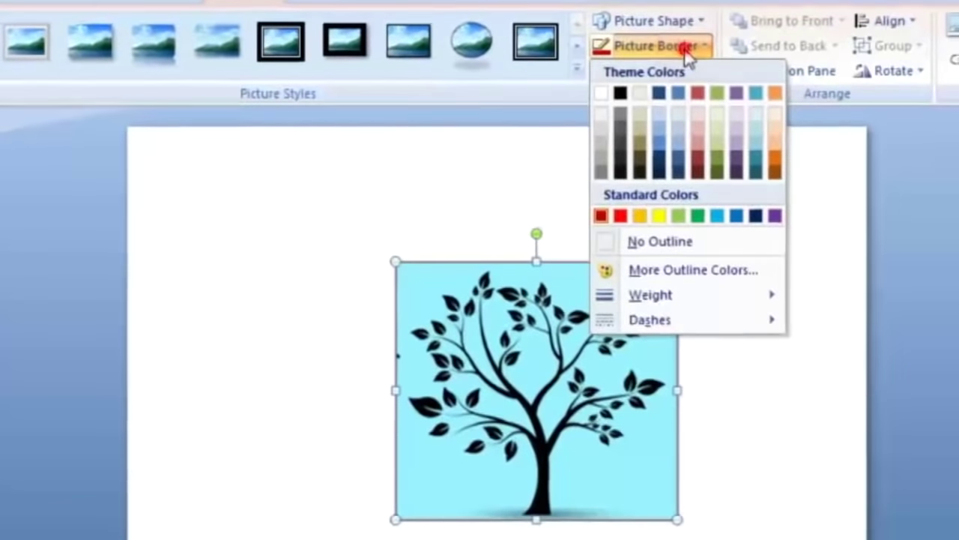
{"action": "left_click", "coordinate": [687, 44]}
Apply the Inside Center inner shadow to the tree picture
{"action": "left_click", "coordinate": [675, 74]}
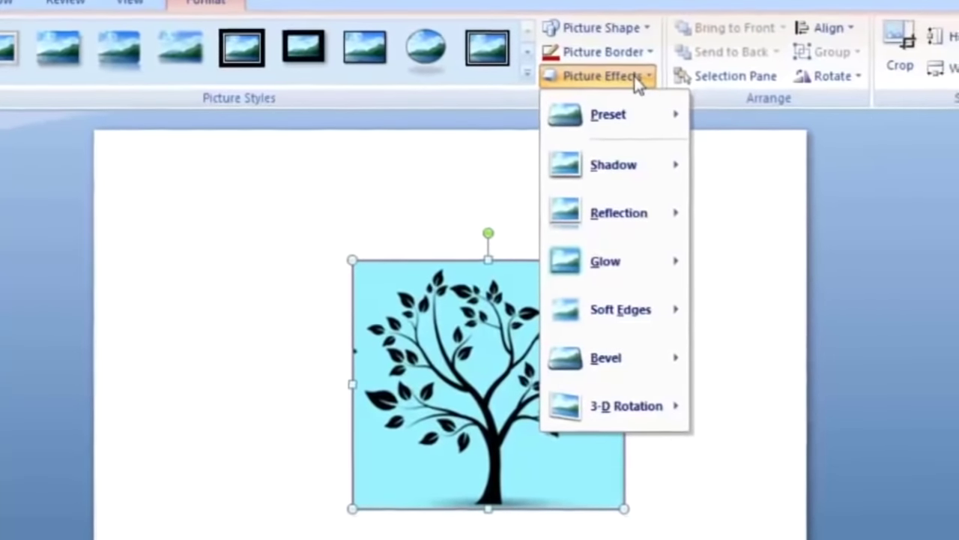
{"action": "mouse_move", "coordinate": [642, 175]}
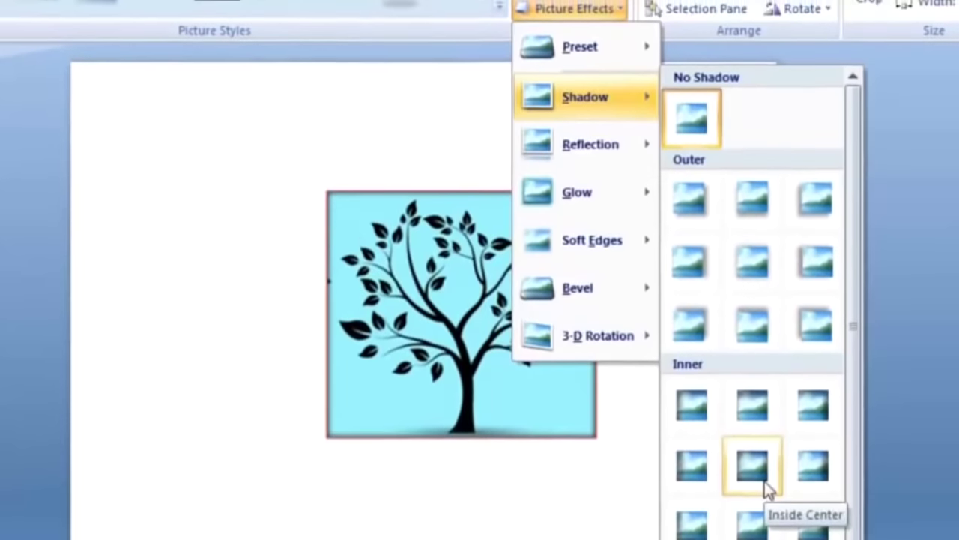
{"action": "left_click", "coordinate": [765, 493]}
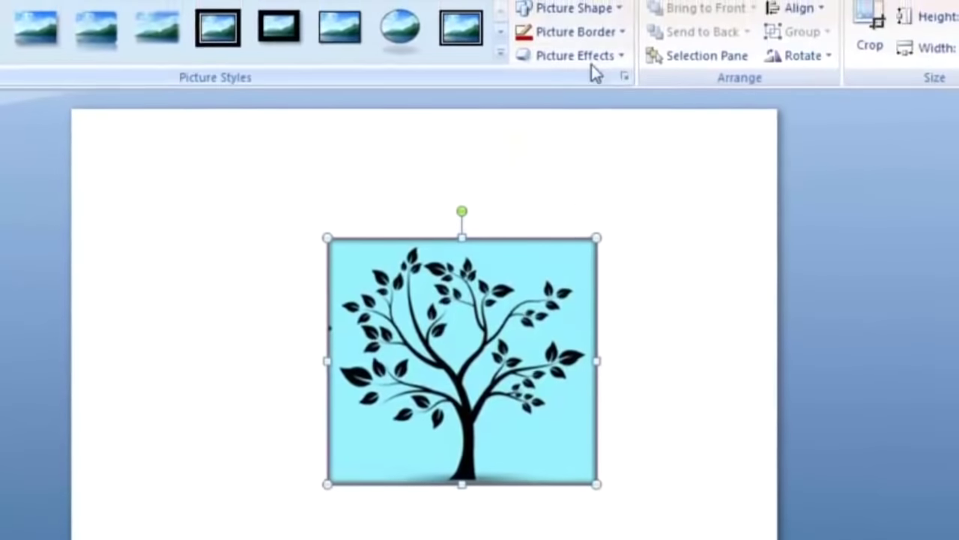
{"action": "left_click", "coordinate": [604, 12]}
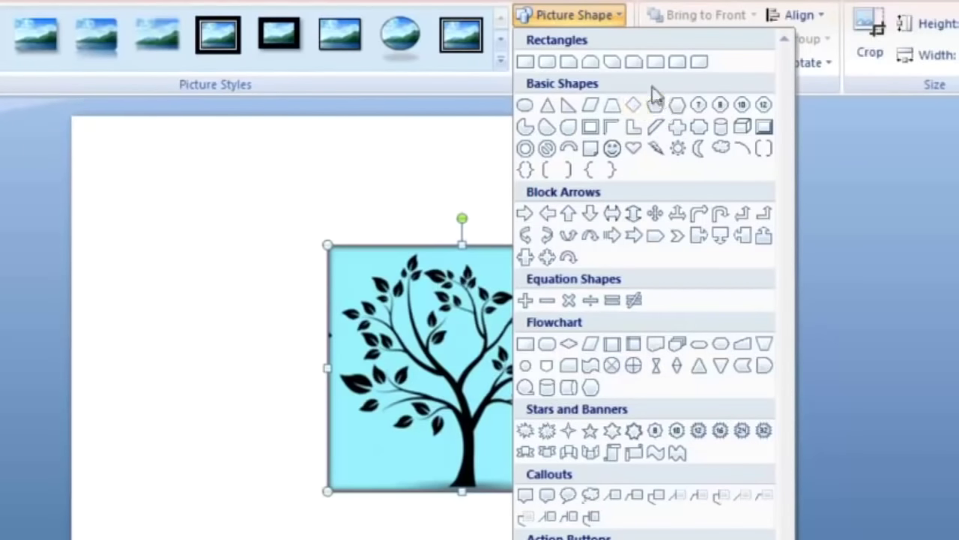
Try diagonal snip, pie and rounded rectangle shapes, ending on a snipped-corner rectangle
{"action": "left_click", "coordinate": [611, 62]}
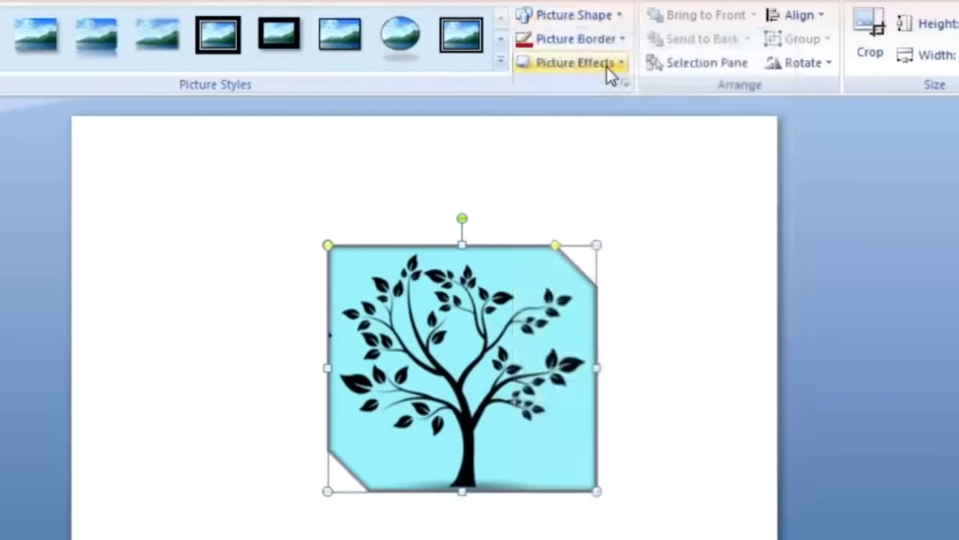
{"action": "left_click", "coordinate": [615, 15]}
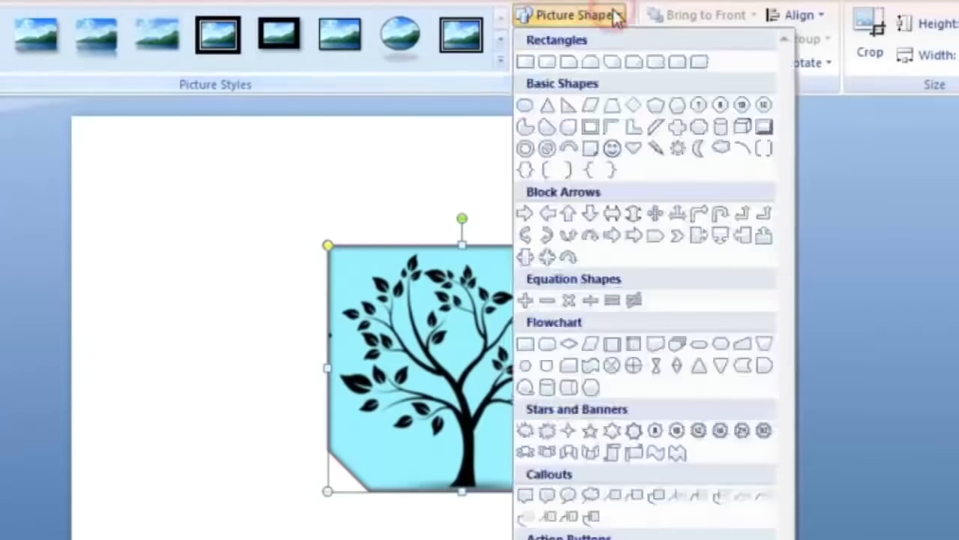
{"action": "left_click", "coordinate": [524, 128]}
{"action": "left_click", "coordinate": [546, 15]}
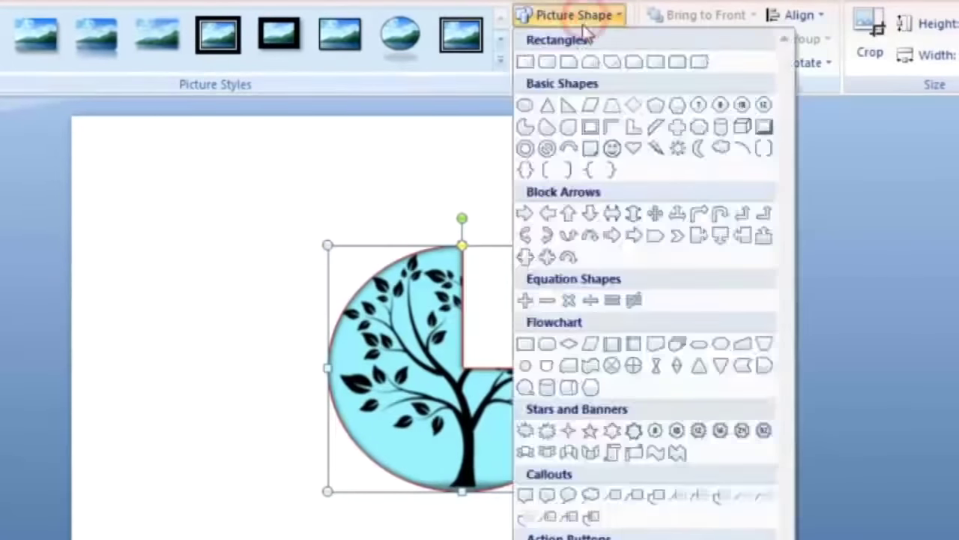
{"action": "left_click", "coordinate": [547, 63]}
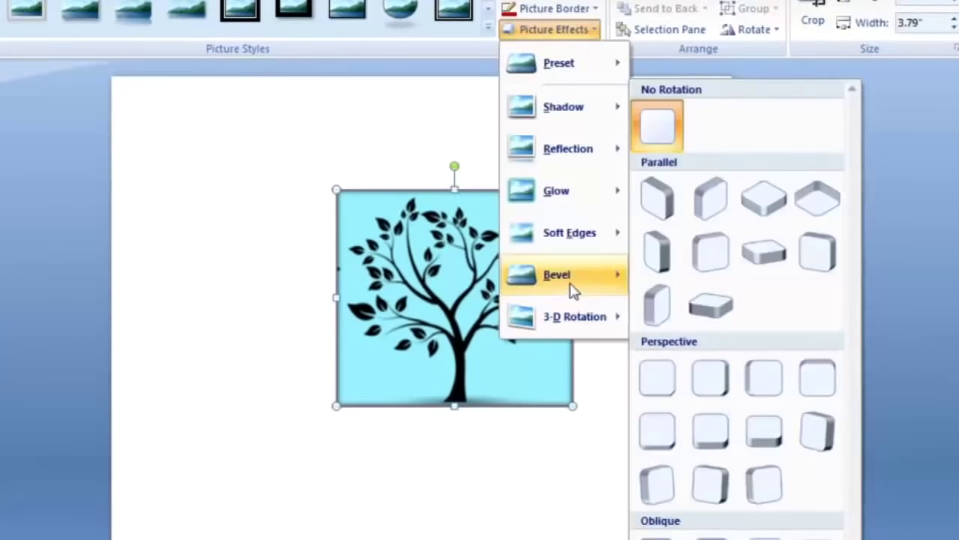
{"action": "mouse_move", "coordinate": [572, 287]}
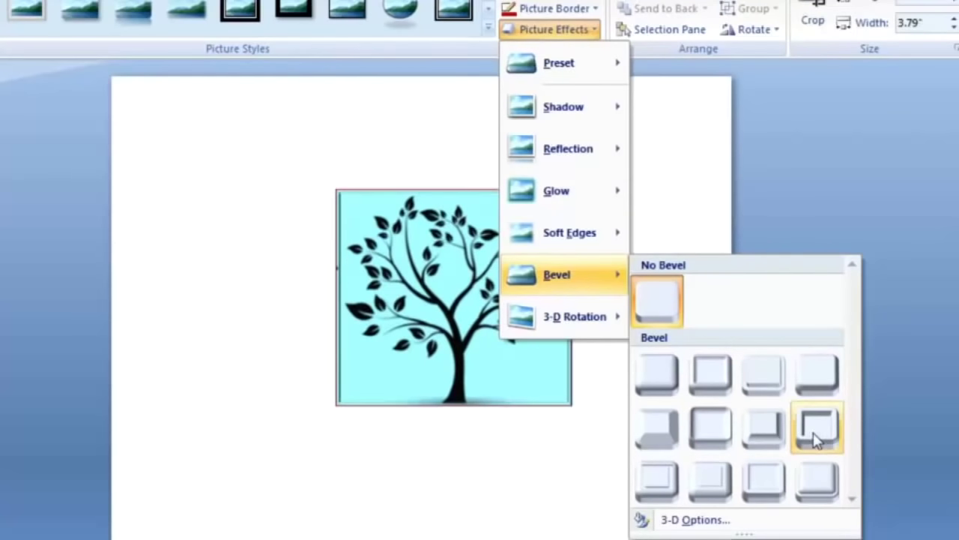
Give the tree picture a bottom-row bevel and a Perspective Contrasting Right 3-D tilt
{"action": "left_click", "coordinate": [762, 476]}
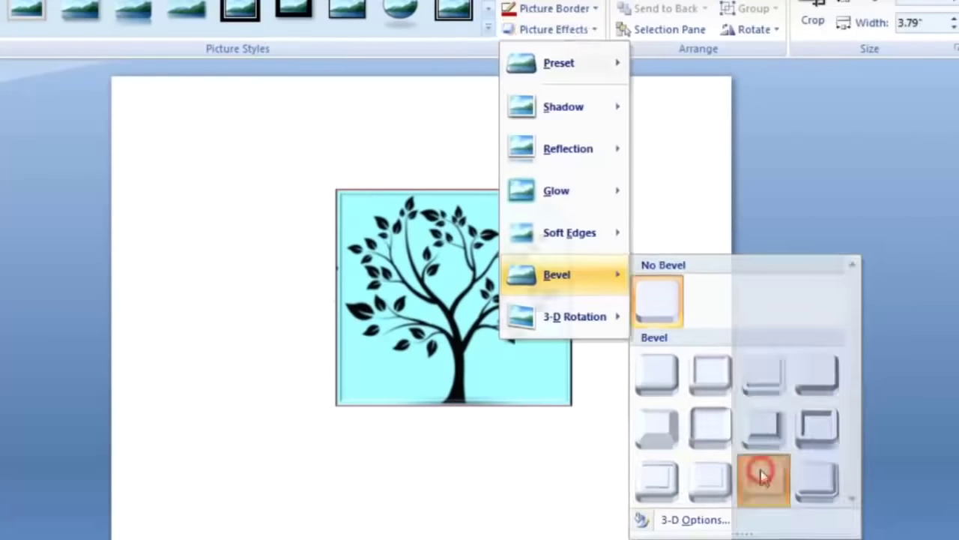
{"action": "left_click", "coordinate": [541, 30]}
{"action": "left_click", "coordinate": [553, 320]}
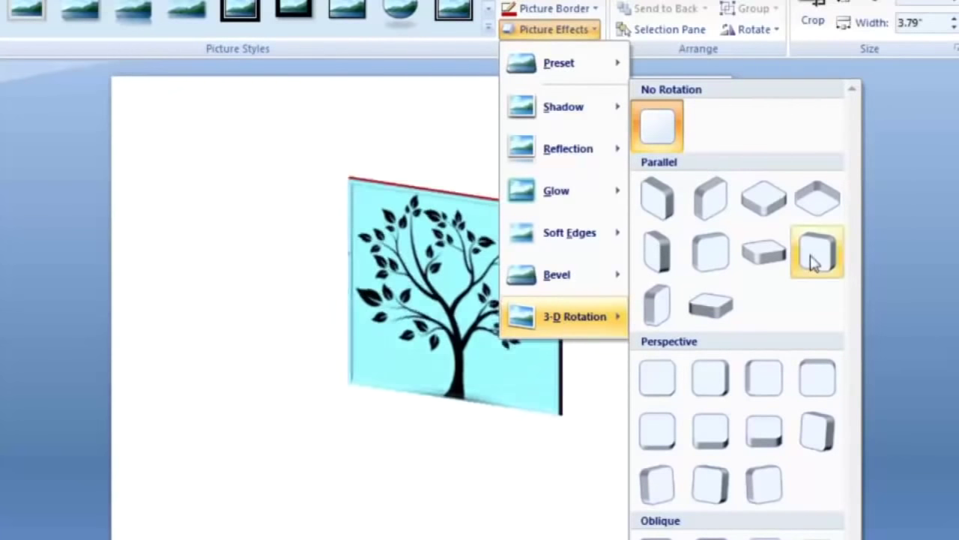
{"action": "left_click", "coordinate": [656, 506]}
Switch to another bottom-row bevel and the Perspective Contrasting Left 3-D rotation
{"action": "left_click", "coordinate": [562, 30]}
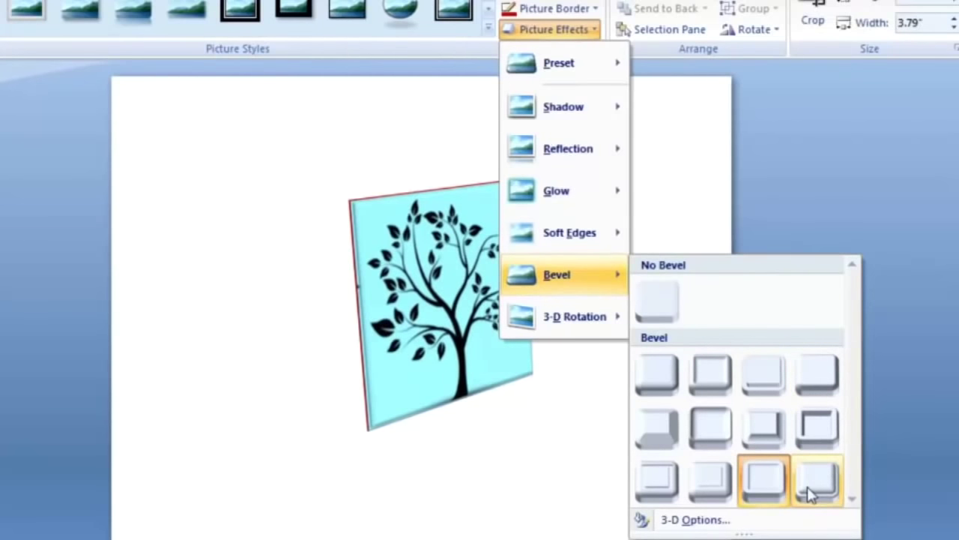
{"action": "left_click", "coordinate": [661, 475]}
{"action": "left_click", "coordinate": [561, 27]}
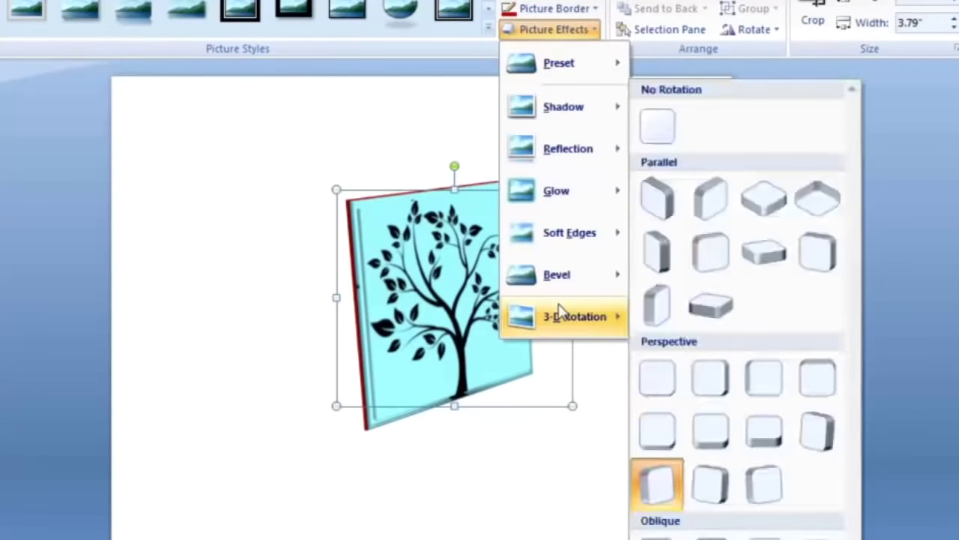
{"action": "mouse_move", "coordinate": [589, 235]}
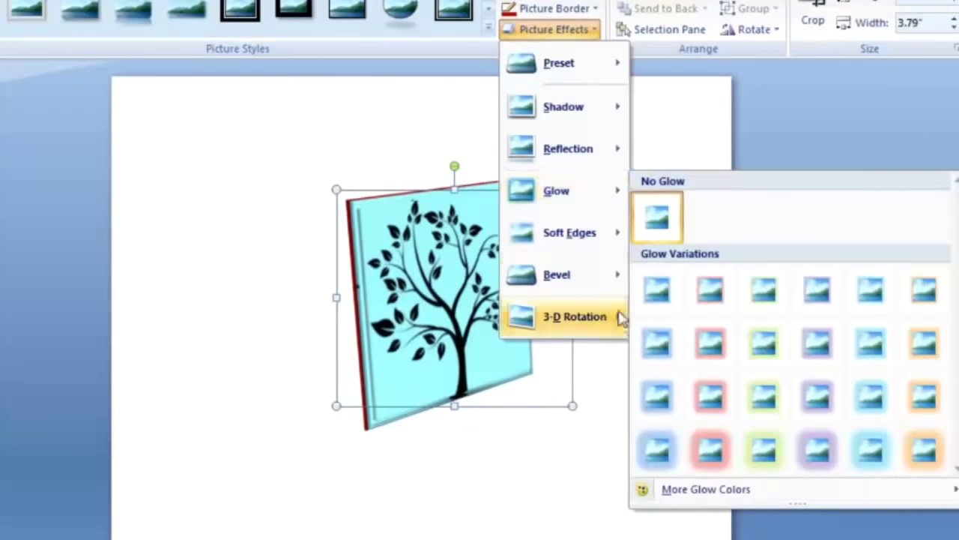
{"action": "left_click", "coordinate": [615, 310]}
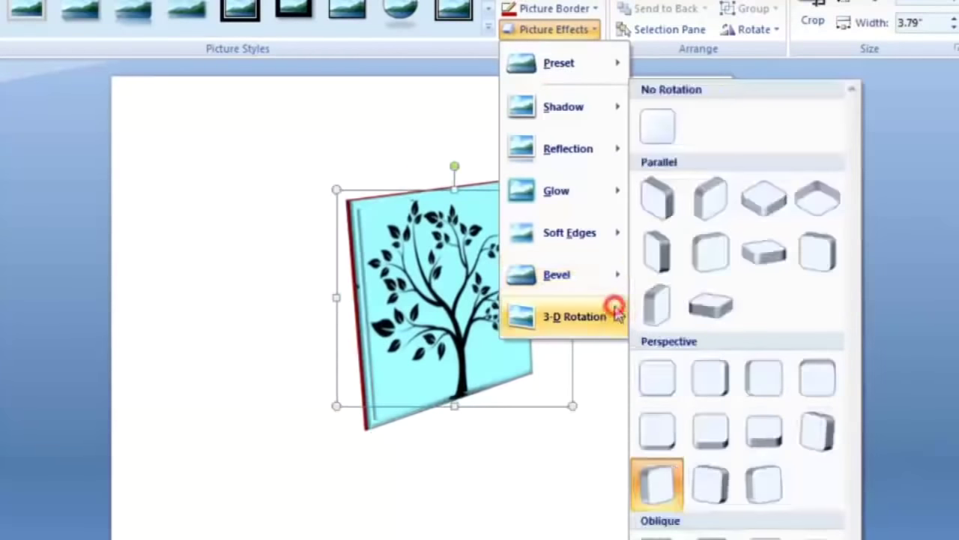
{"action": "left_click", "coordinate": [817, 461]}
{"action": "left_click", "coordinate": [431, 454]}
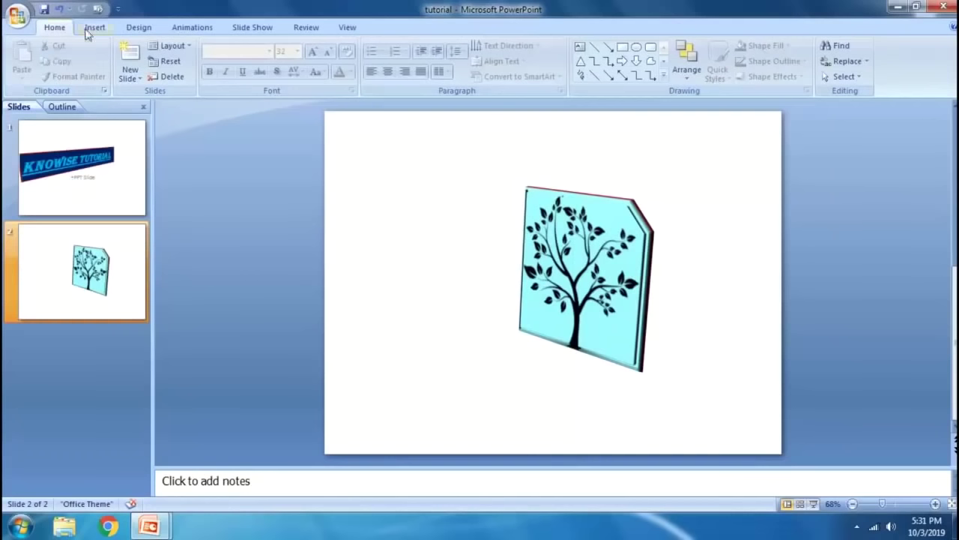
{"action": "left_click", "coordinate": [127, 29]}
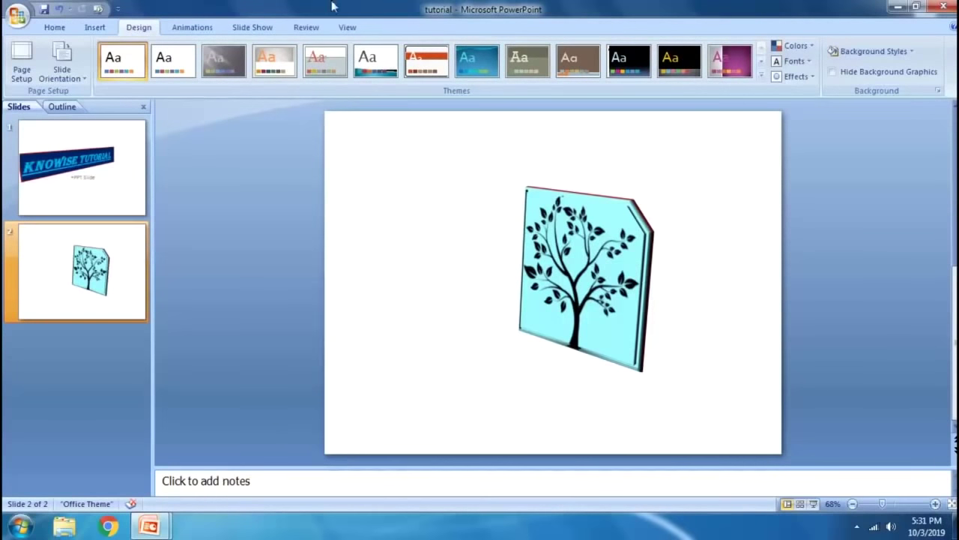
In Page Setup, try 16:9, A3 and Overhead slide sizes, then return to On-screen Show (4:3)
{"action": "left_click", "coordinate": [22, 64]}
{"action": "left_click_drag", "start_coordinate": [258, 292], "coordinate": [446, 178]}
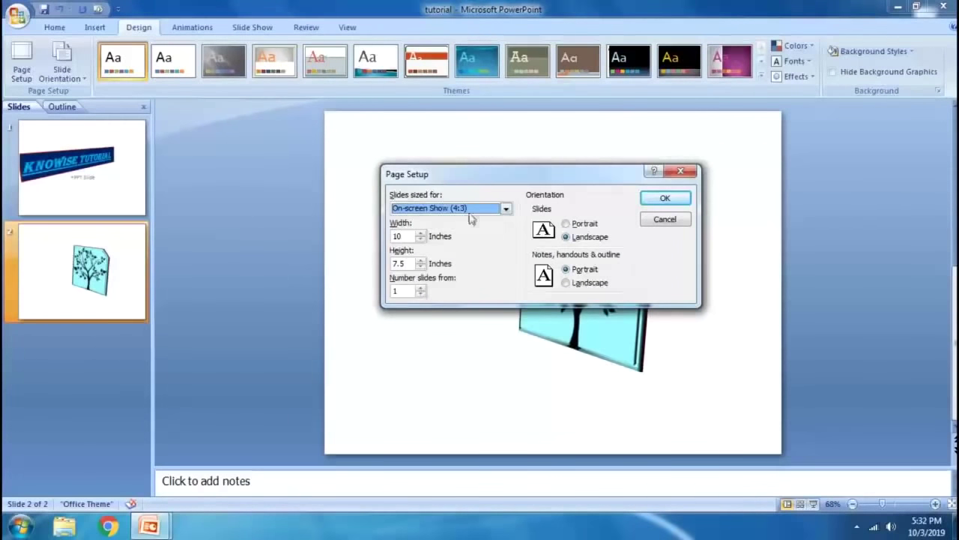
{"action": "left_click", "coordinate": [505, 210]}
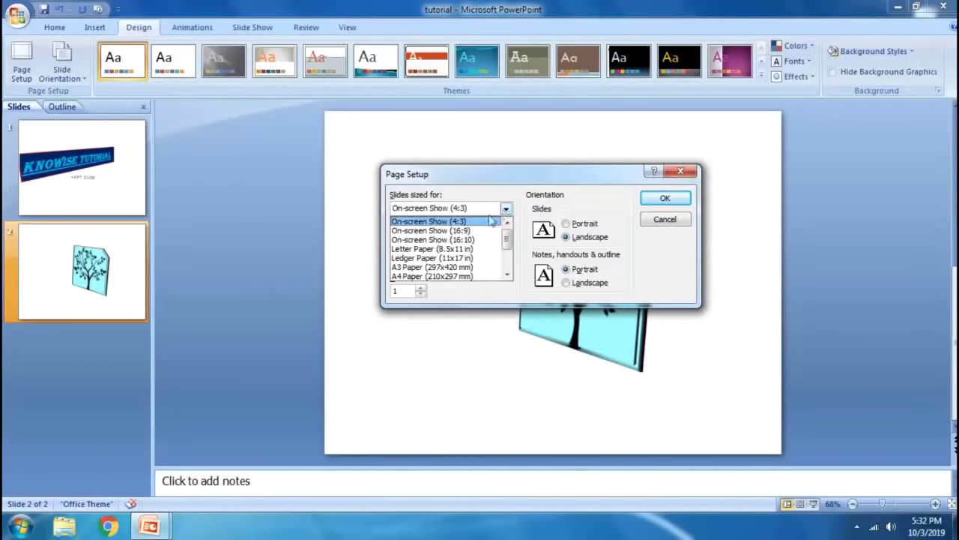
{"action": "left_click", "coordinate": [495, 166]}
{"action": "left_click_drag", "start_coordinate": [513, 178], "coordinate": [797, 108]}
{"action": "left_click", "coordinate": [731, 139]}
{"action": "left_click", "coordinate": [731, 158]}
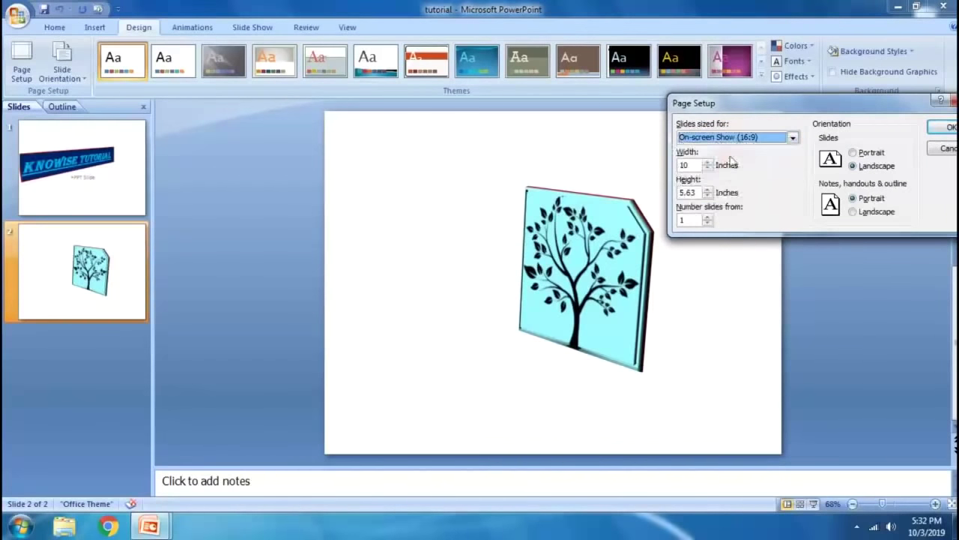
{"action": "left_click", "coordinate": [759, 141]}
{"action": "left_click", "coordinate": [721, 194]}
{"action": "left_click", "coordinate": [761, 140]}
{"action": "left_click", "coordinate": [717, 195]}
{"action": "left_click", "coordinate": [725, 138]}
{"action": "scroll", "coordinate": [727, 161], "scroll_direction": "up", "scroll_amount": 3}
{"action": "left_click", "coordinate": [728, 151]}
Set the slides to portrait orientation in Page Setup and confirm
{"action": "left_click_drag", "start_coordinate": [809, 103], "coordinate": [622, 103]}
{"action": "left_click", "coordinate": [666, 153]}
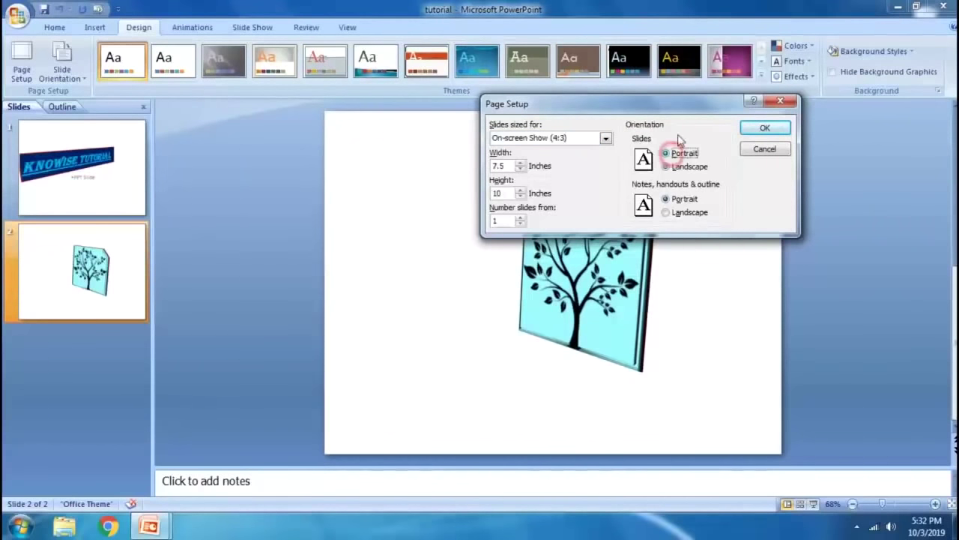
{"action": "left_click", "coordinate": [679, 169]}
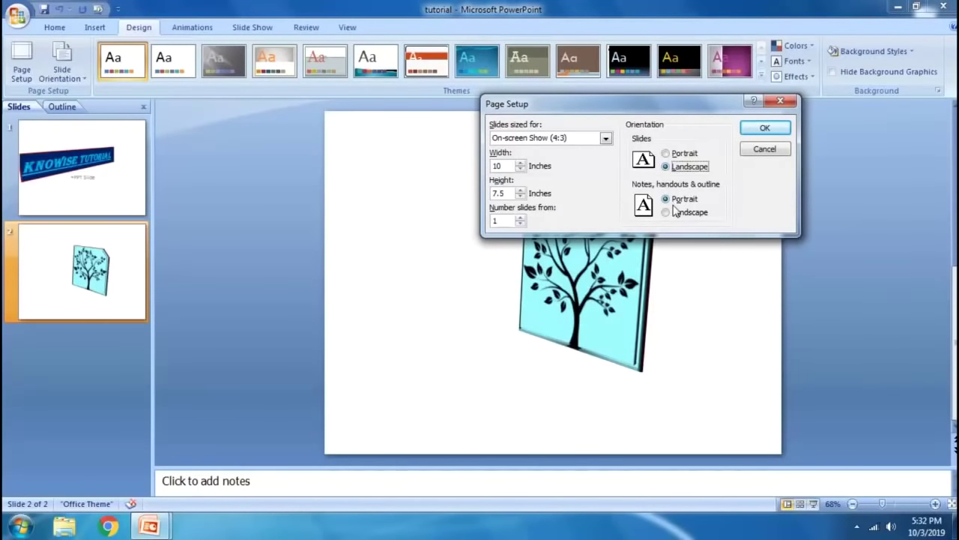
{"action": "left_click", "coordinate": [685, 154]}
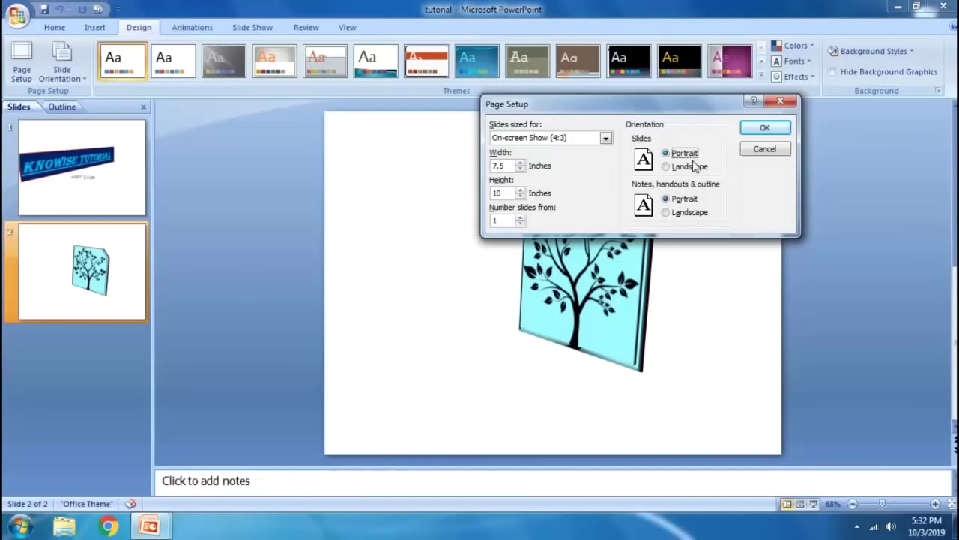
{"action": "left_click", "coordinate": [771, 129]}
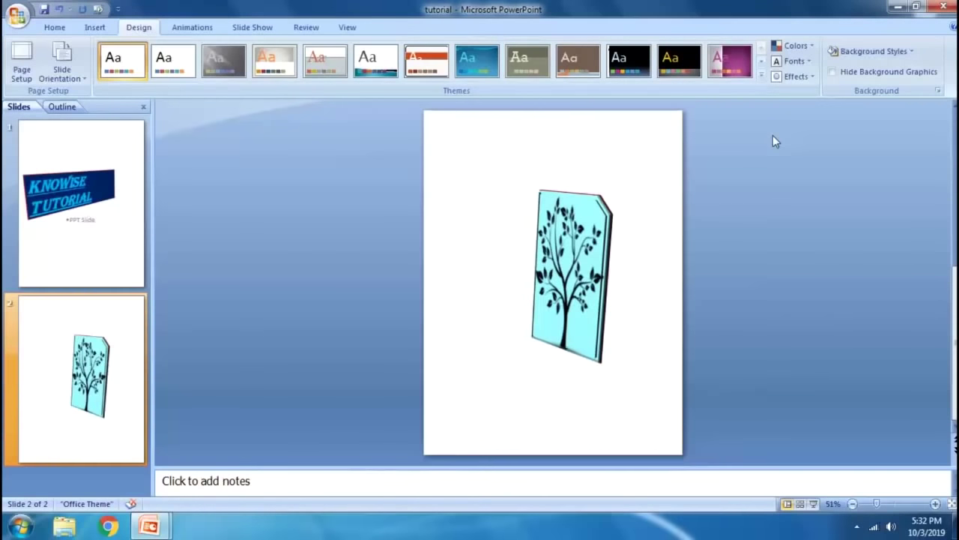
Leave the finished slide show and set Slide Orientation to Landscape
{"action": "left_click", "coordinate": [61, 67]}
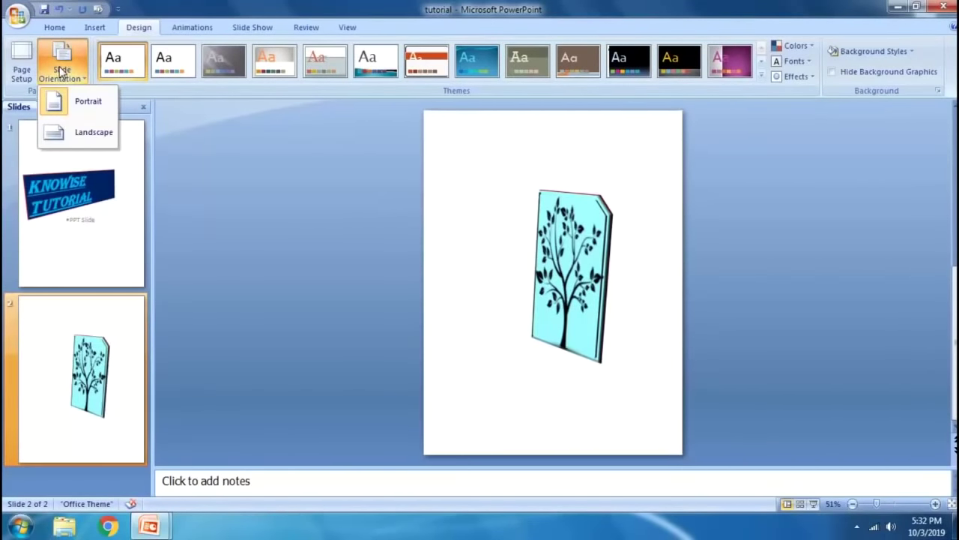
{"action": "left_click", "coordinate": [63, 69]}
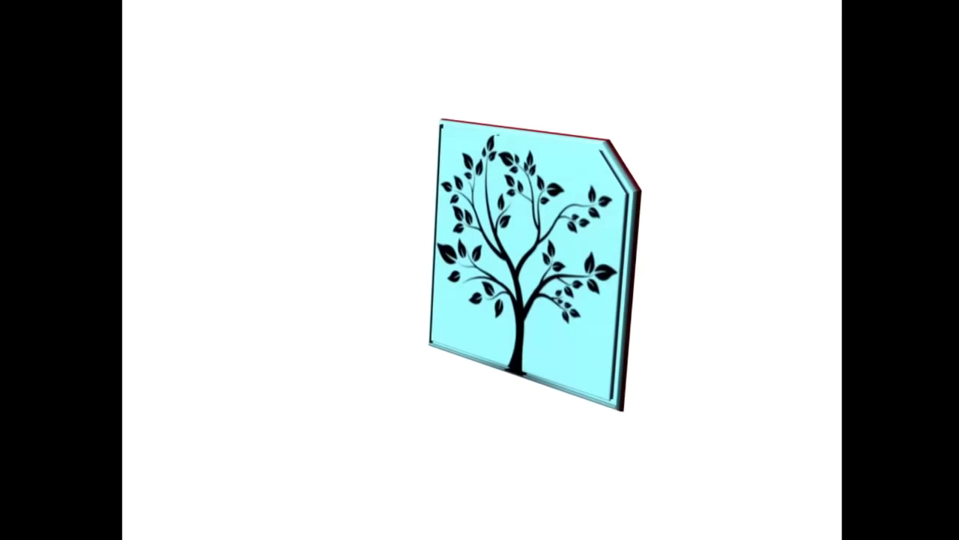
{"action": "left_click", "coordinate": [673, 238]}
{"action": "left_click", "coordinate": [675, 240]}
{"action": "left_click", "coordinate": [62, 66]}
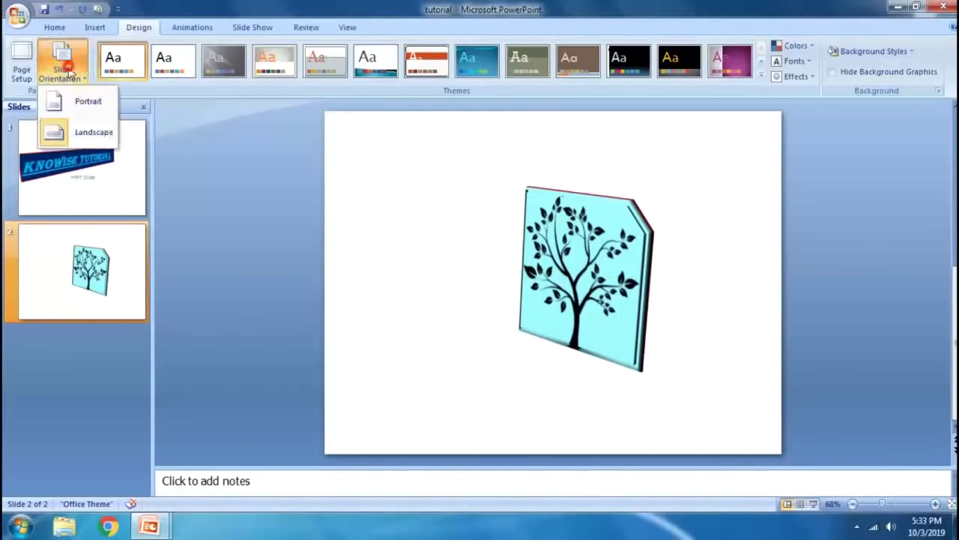
{"action": "left_click", "coordinate": [82, 132]}
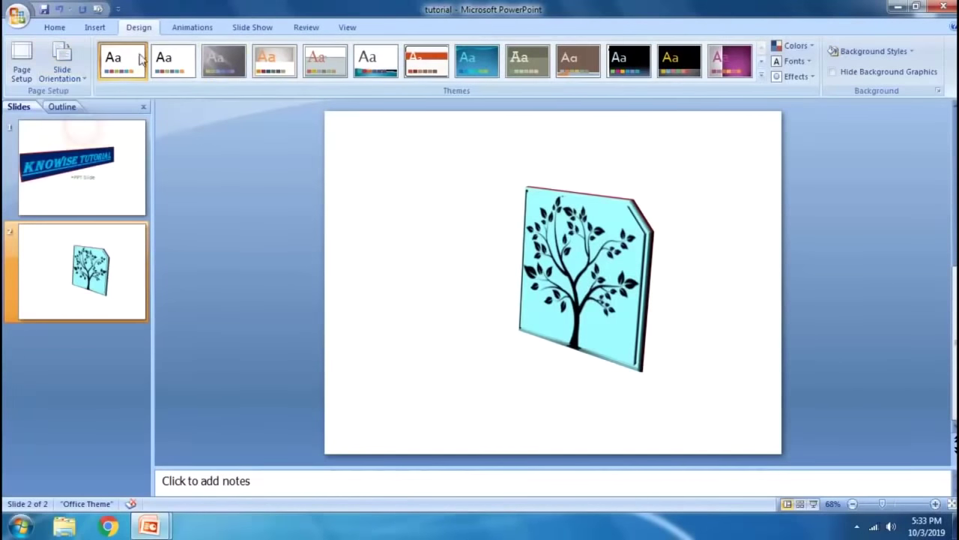
Replay the show from the start with F5, advance to slide 2, and end it with Esc
{"action": "key", "text": "F5"}
{"action": "left_click", "coordinate": [341, 208]}
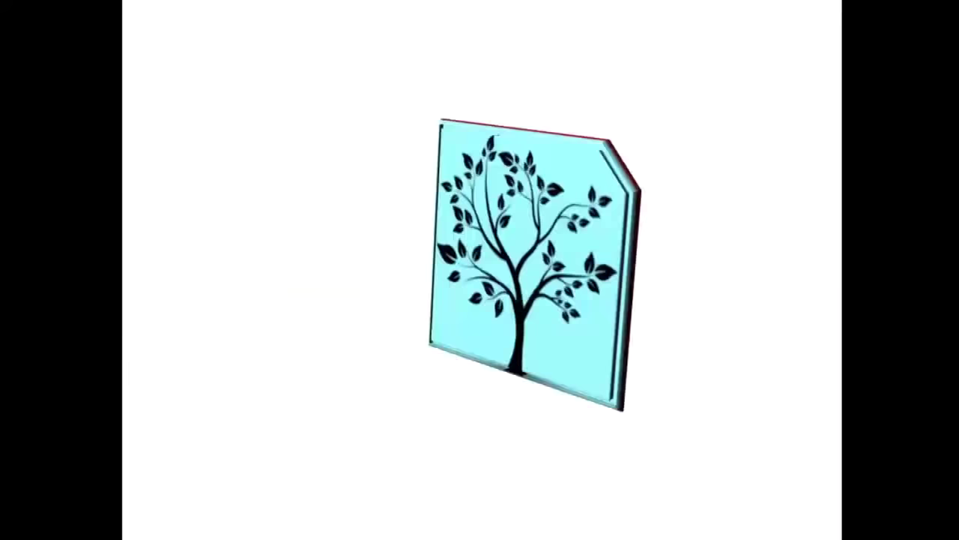
{"action": "key", "text": "Escape"}
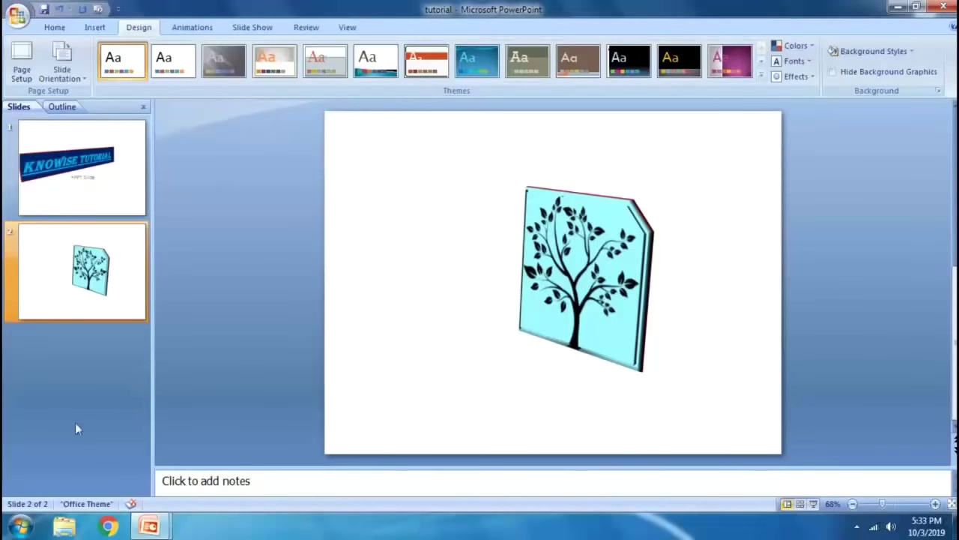
{"action": "left_click", "coordinate": [585, 278]}
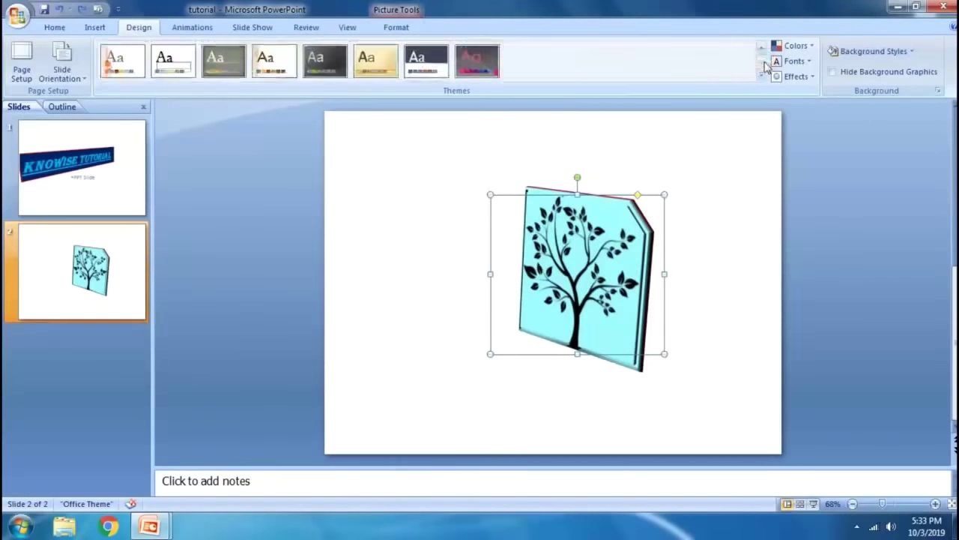
Apply the Aspect theme to the deck and browse its colour schemes without changing them
{"action": "left_click", "coordinate": [763, 76]}
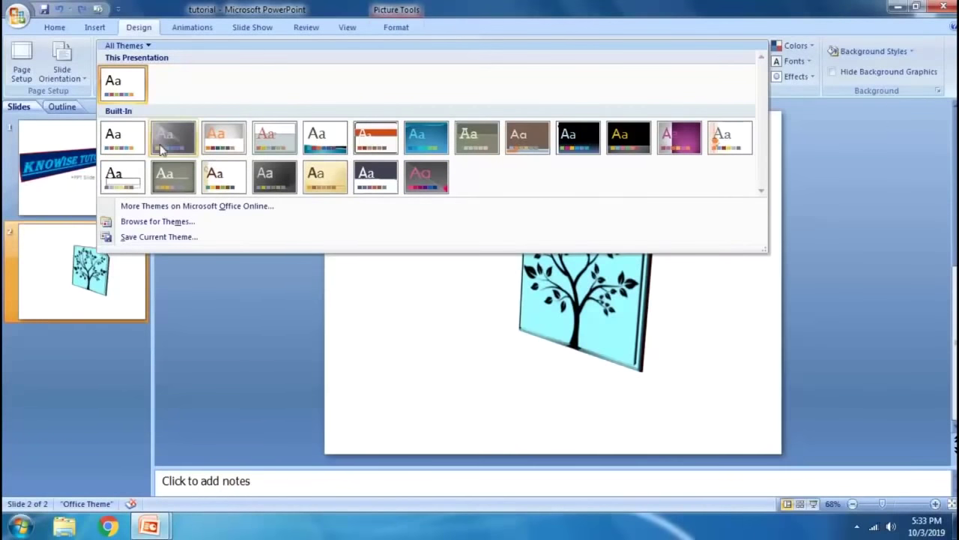
{"action": "left_click", "coordinate": [227, 136]}
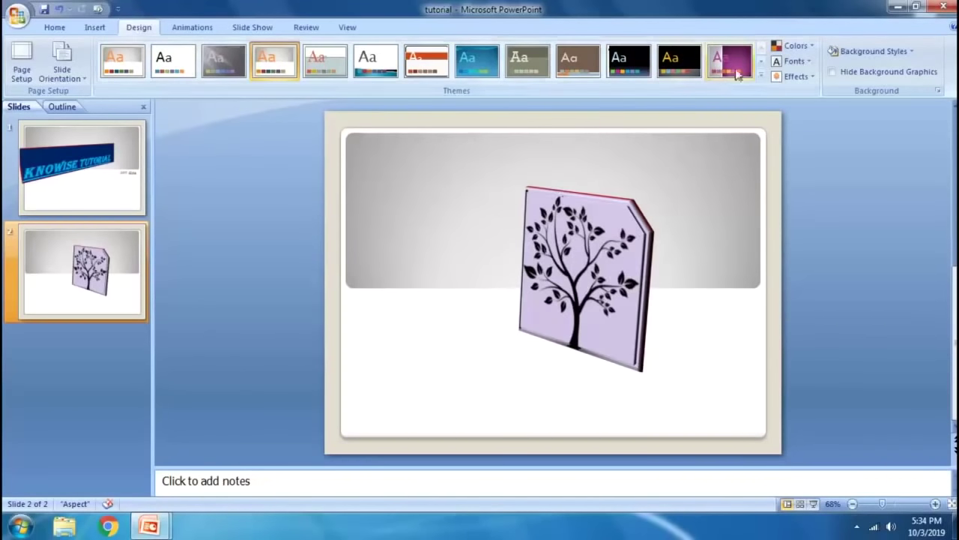
{"action": "left_click", "coordinate": [797, 46]}
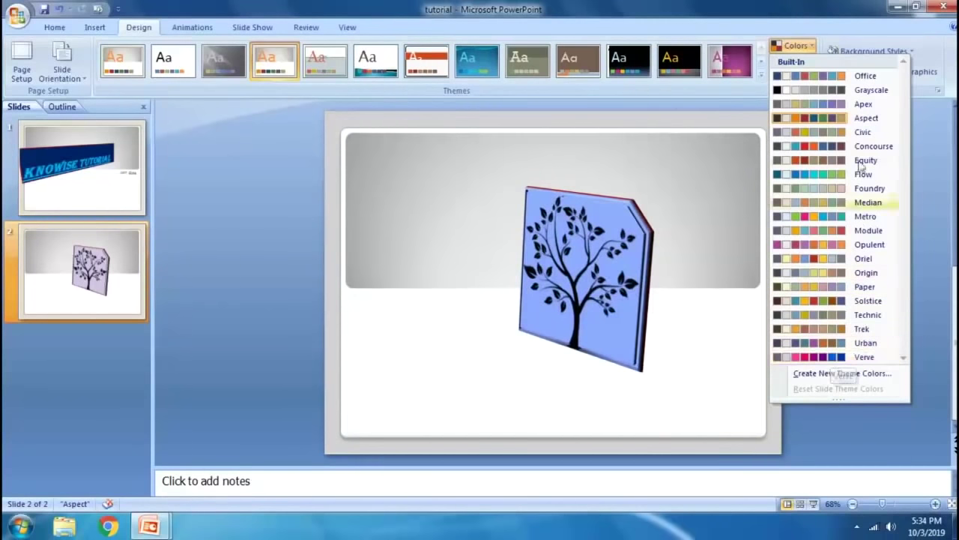
{"action": "left_click", "coordinate": [714, 6]}
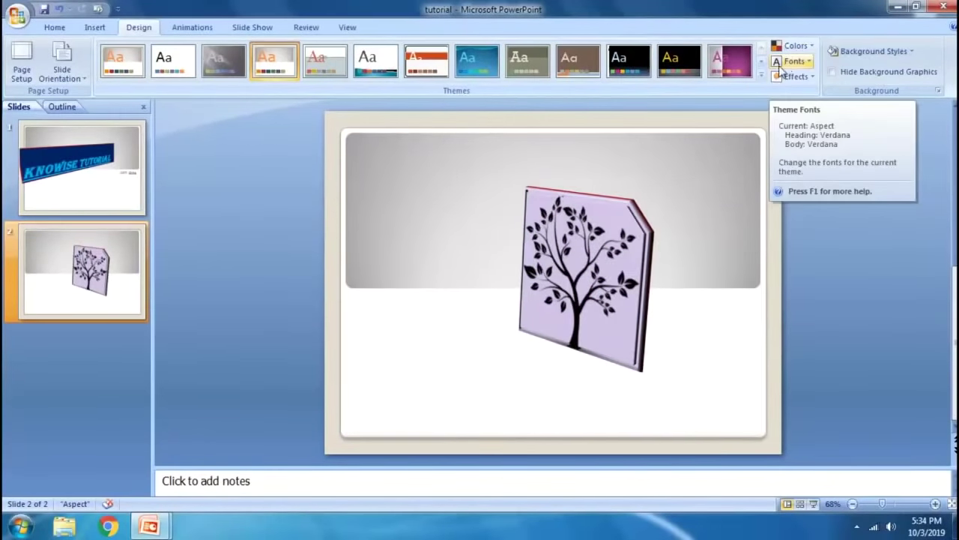
On the Animations tab, go to slide 1 and select the KNOWISE TUTORIAL banner
{"action": "left_click", "coordinate": [190, 27]}
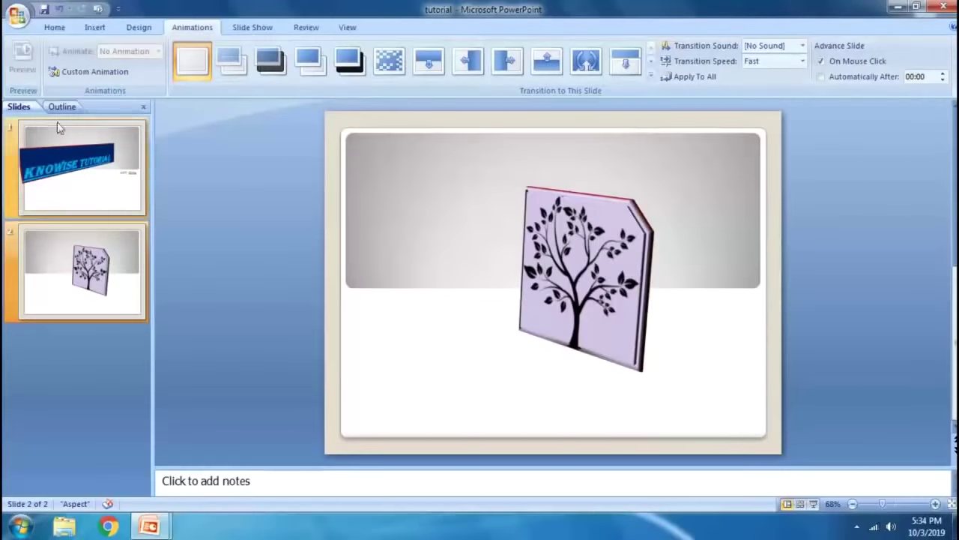
{"action": "left_click", "coordinate": [69, 164]}
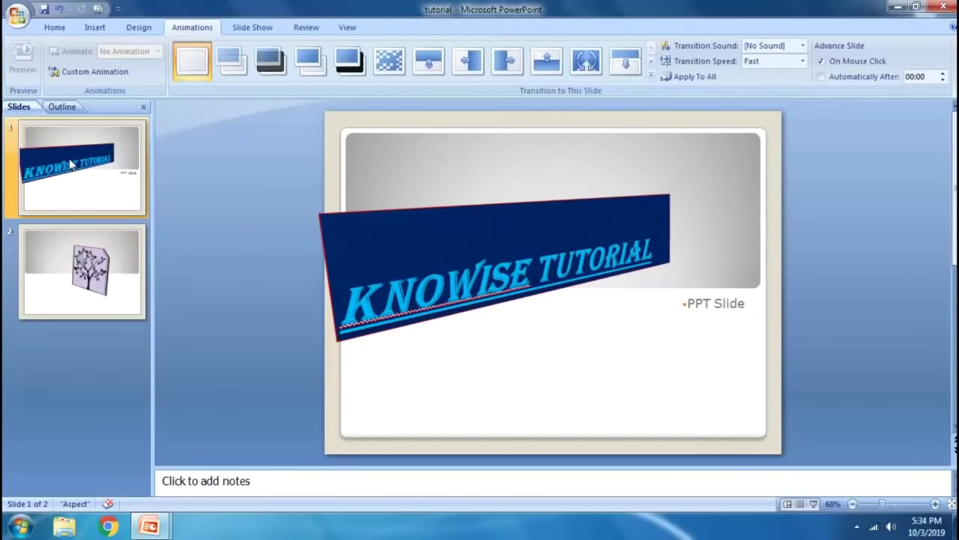
{"action": "left_click", "coordinate": [380, 246]}
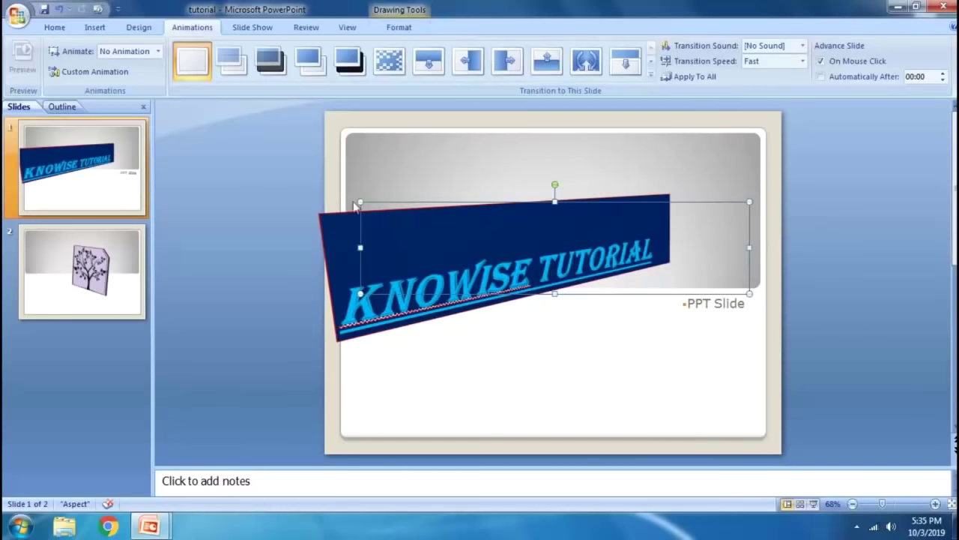
Give slide 1 a Dissolve transition, select the KNOWISE TUTORIAL text, and open Custom Animation
{"action": "left_click", "coordinate": [337, 146]}
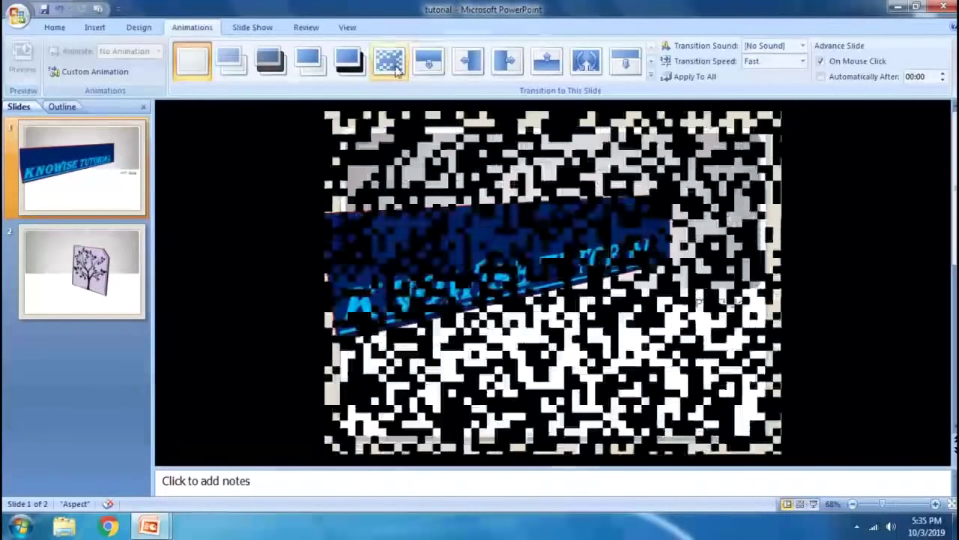
{"action": "left_click", "coordinate": [393, 64]}
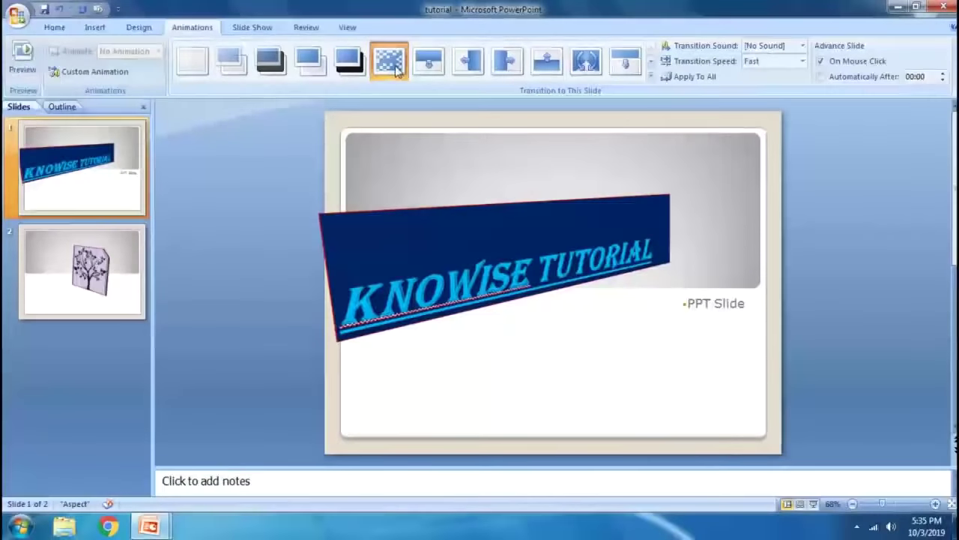
{"action": "left_click", "coordinate": [369, 239]}
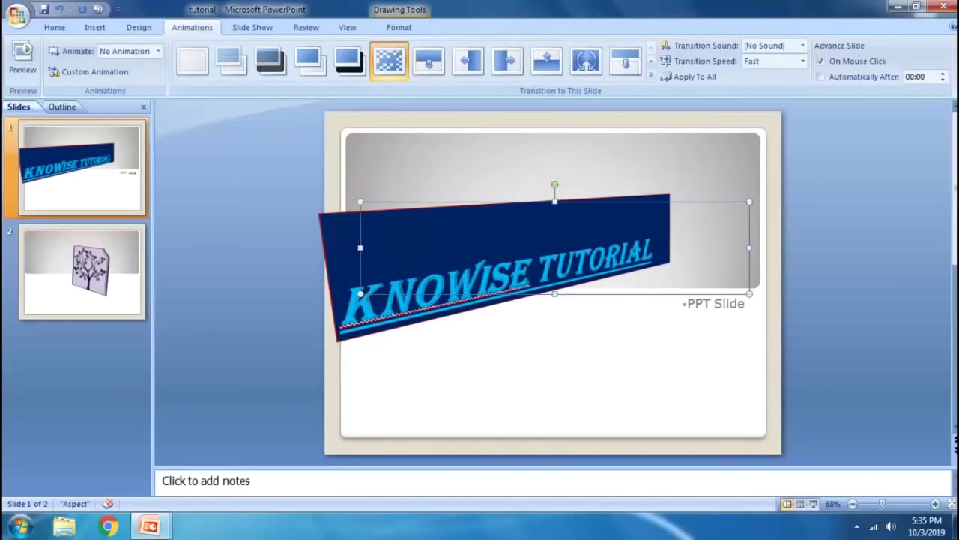
{"action": "left_click", "coordinate": [364, 305]}
{"action": "left_click_drag", "start_coordinate": [363, 270], "coordinate": [750, 276]}
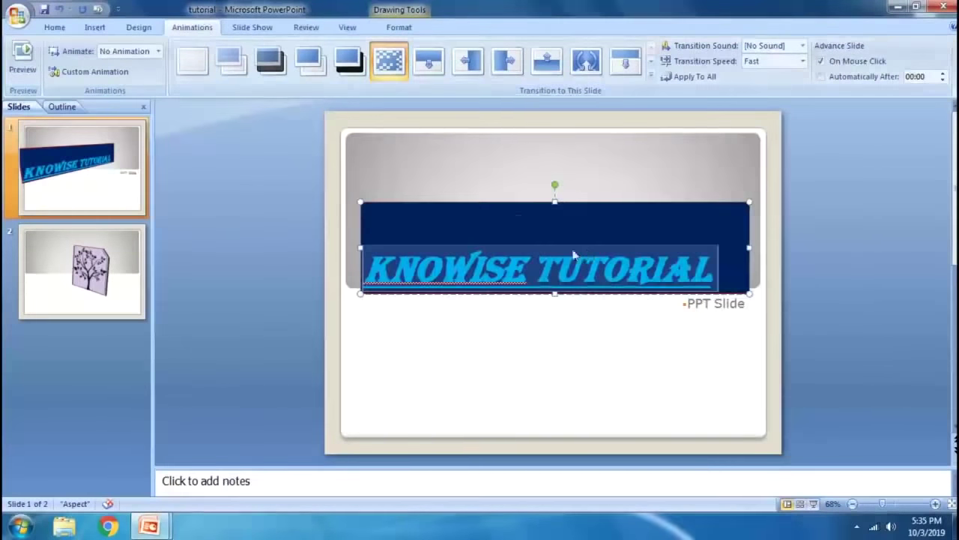
{"action": "left_click", "coordinate": [453, 202]}
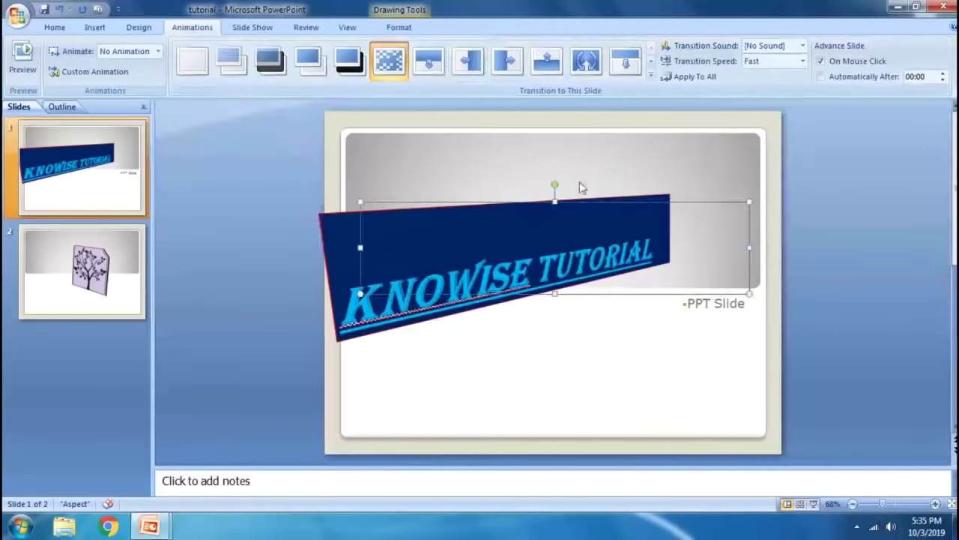
{"action": "left_click", "coordinate": [91, 71]}
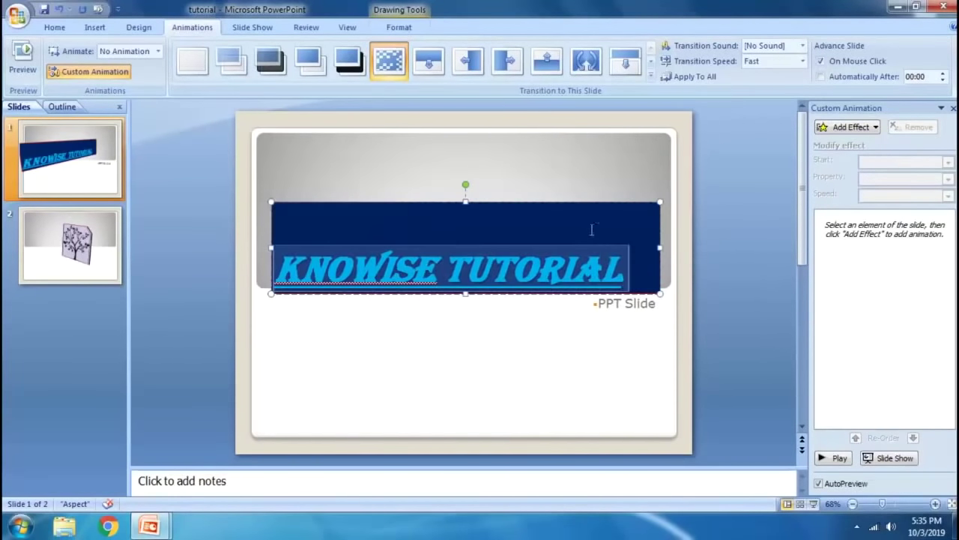
Add a Strips entrance effect to the KNOWISE TUTORIAL title text
{"action": "left_click", "coordinate": [620, 202]}
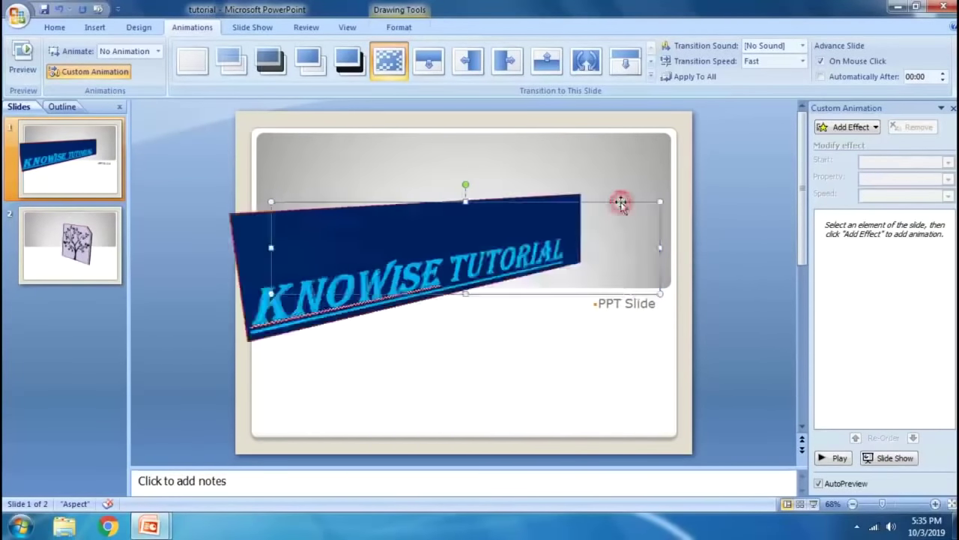
{"action": "left_click", "coordinate": [359, 278]}
{"action": "triple_click", "coordinate": [619, 270]}
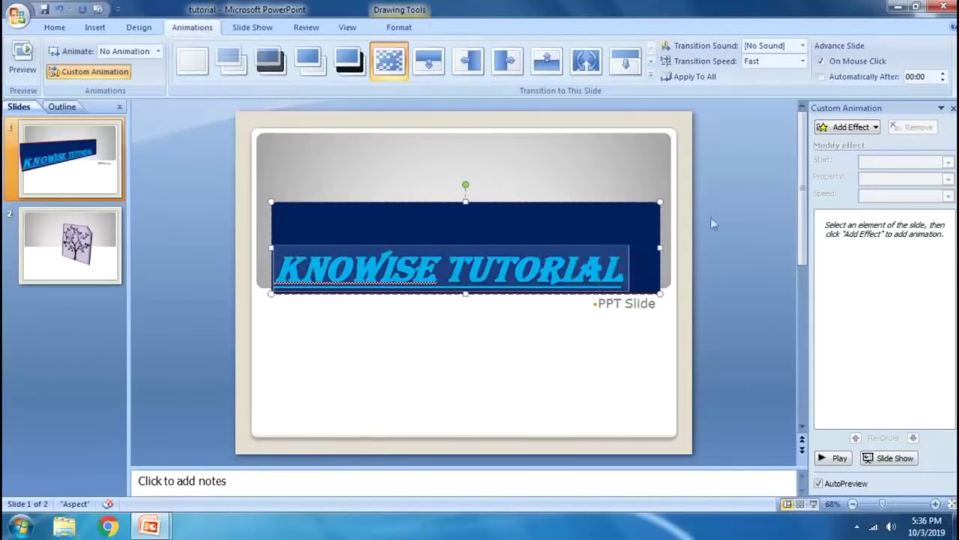
{"action": "left_click", "coordinate": [868, 130]}
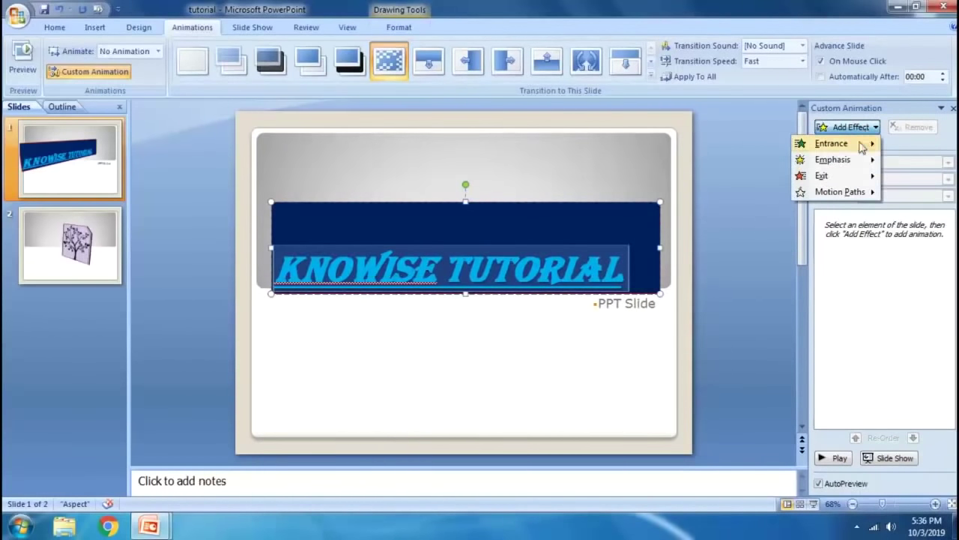
{"action": "mouse_move", "coordinate": [862, 145]}
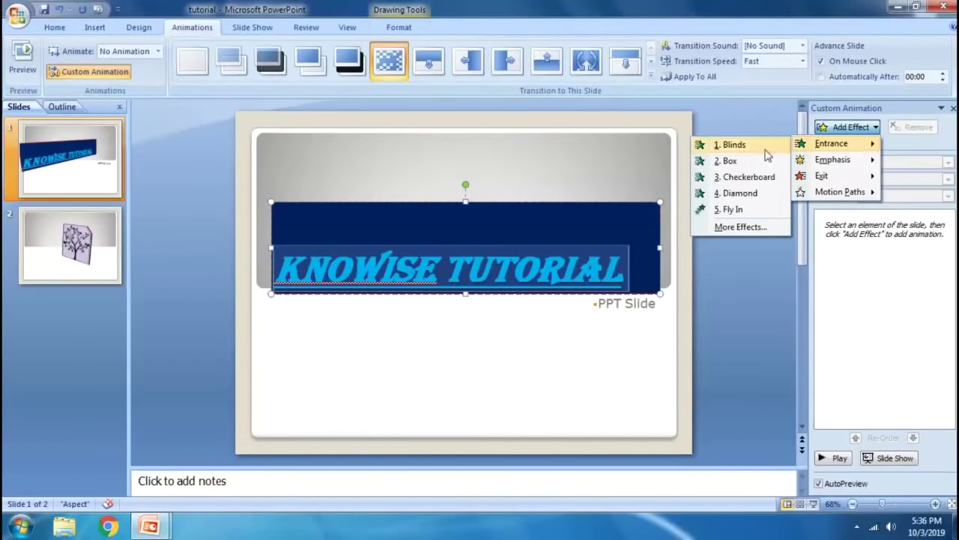
{"action": "left_click", "coordinate": [739, 226]}
{"action": "left_click", "coordinate": [487, 306]}
{"action": "left_click", "coordinate": [572, 289]}
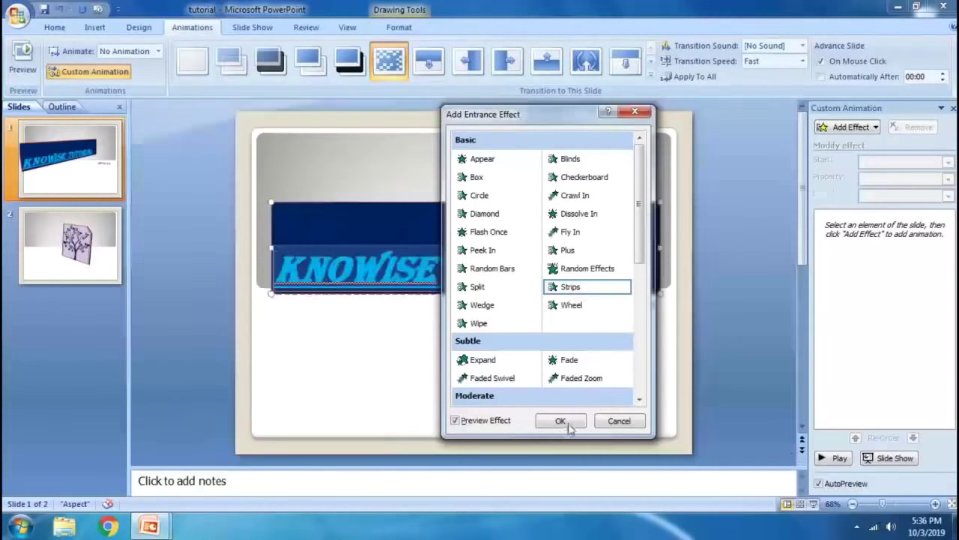
{"action": "left_click", "coordinate": [560, 420]}
Preview the title's Strips animation twice
{"action": "left_click", "coordinate": [836, 460]}
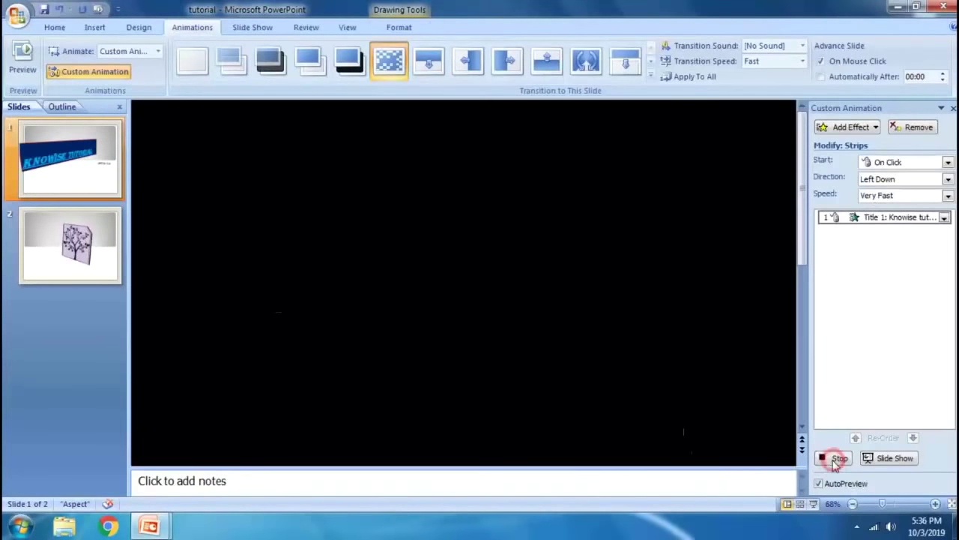
{"action": "left_click", "coordinate": [836, 458]}
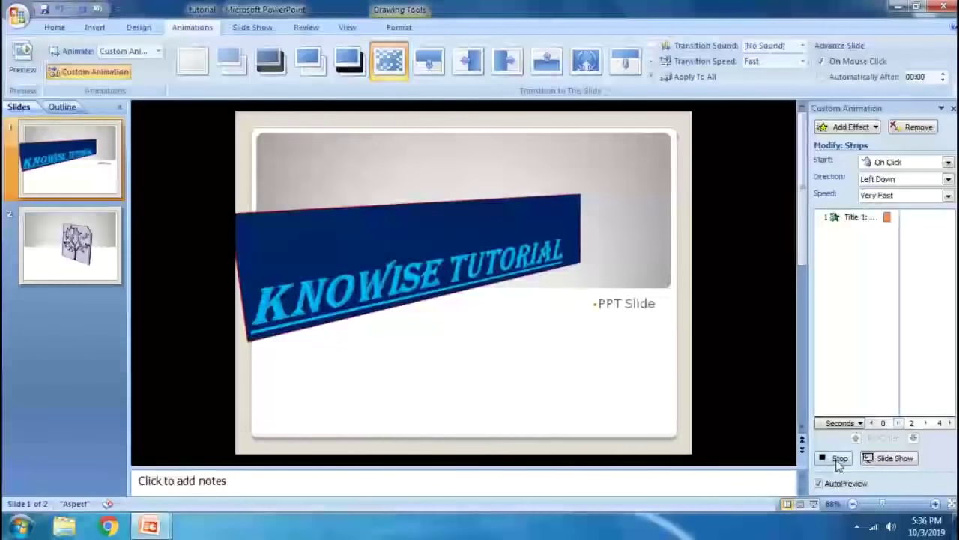
{"action": "left_click", "coordinate": [637, 305]}
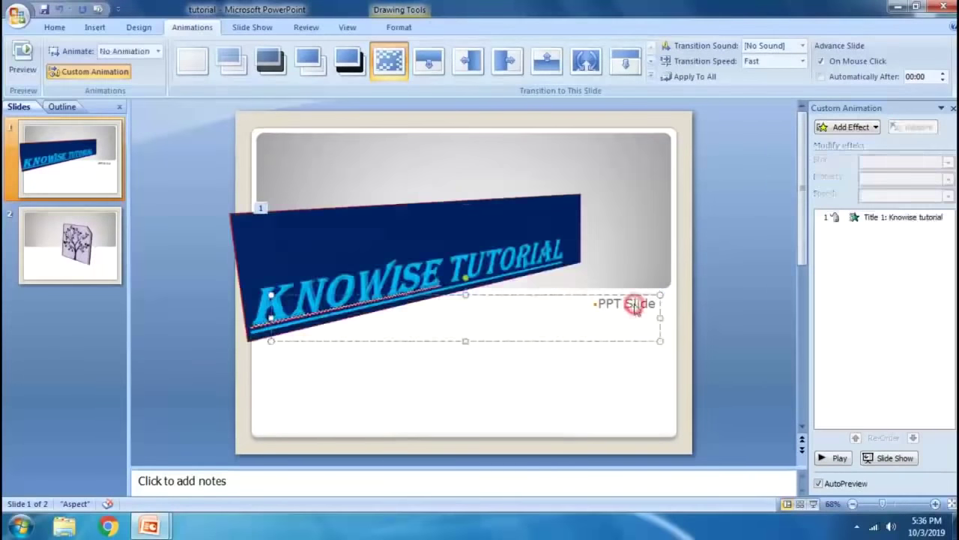
Give the PPT Slide subtitle text a Grow/Shrink emphasis and preview both slide 1 animations
{"action": "left_click", "coordinate": [600, 303]}
{"action": "left_click_drag", "start_coordinate": [616, 303], "coordinate": [662, 304]}
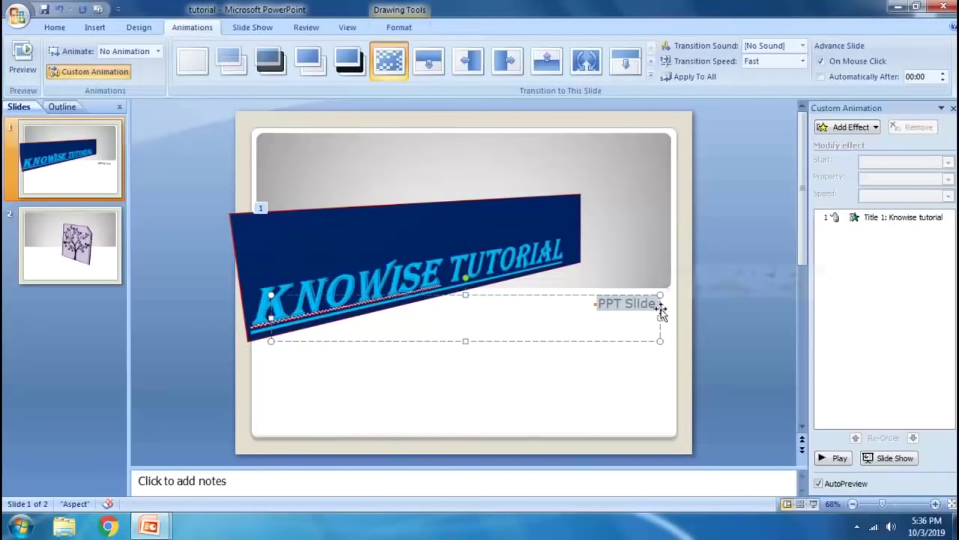
{"action": "left_click", "coordinate": [851, 127]}
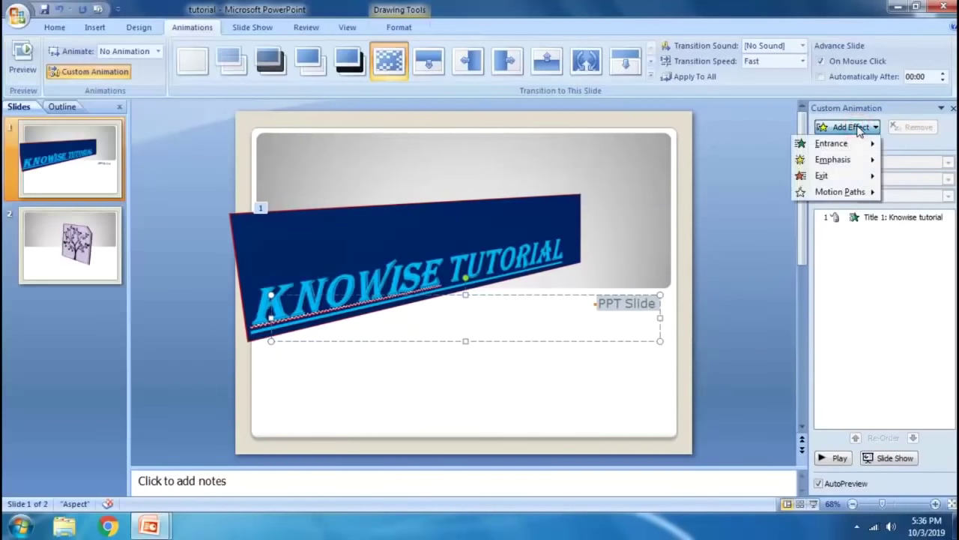
{"action": "mouse_move", "coordinate": [864, 161]}
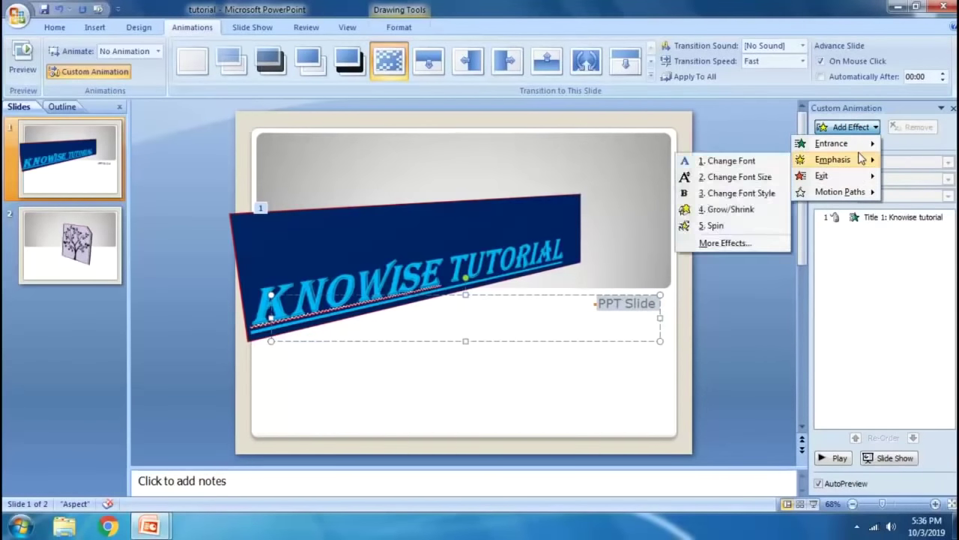
{"action": "left_click", "coordinate": [752, 213]}
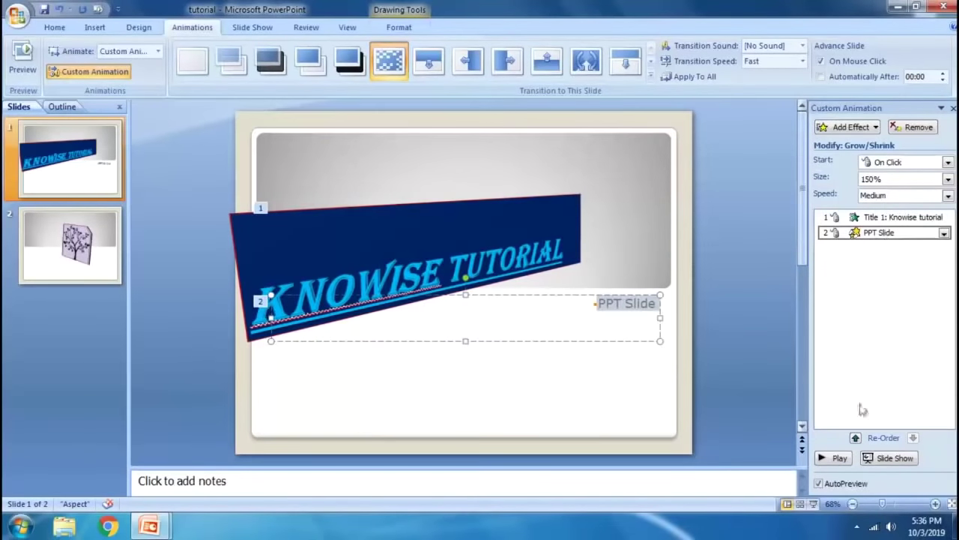
{"action": "left_click", "coordinate": [838, 458]}
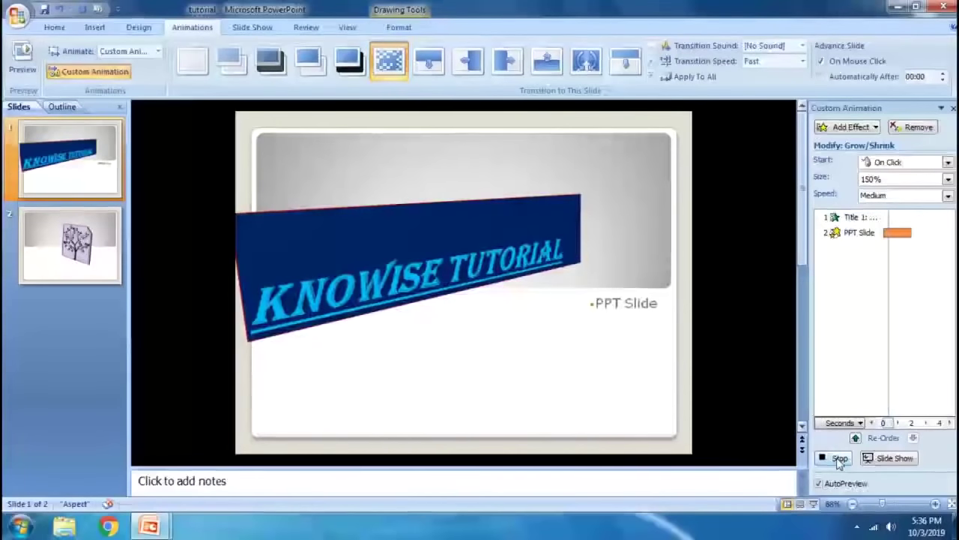
{"action": "left_click", "coordinate": [75, 254]}
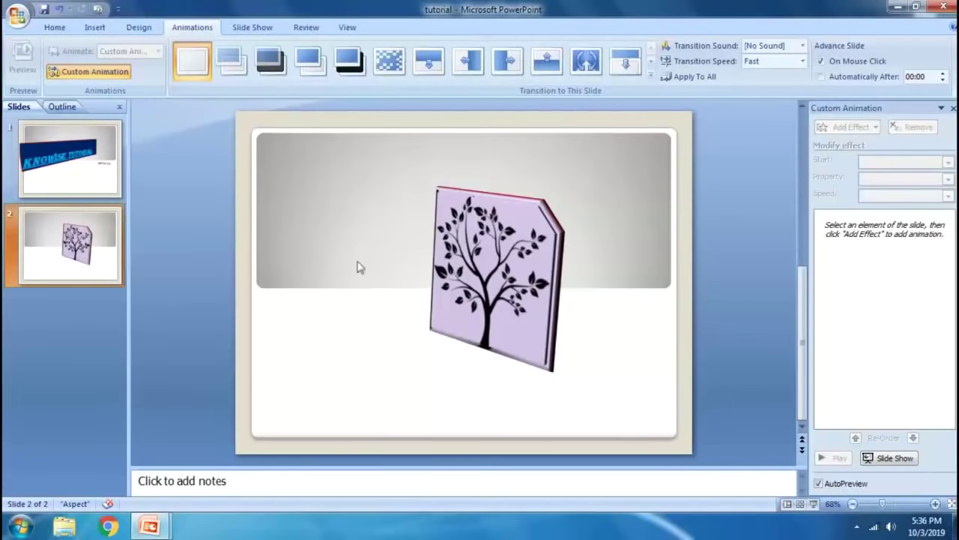
Select the tree picture and browse emphasis effects, previewing Complementary Color 2
{"action": "left_click", "coordinate": [512, 219]}
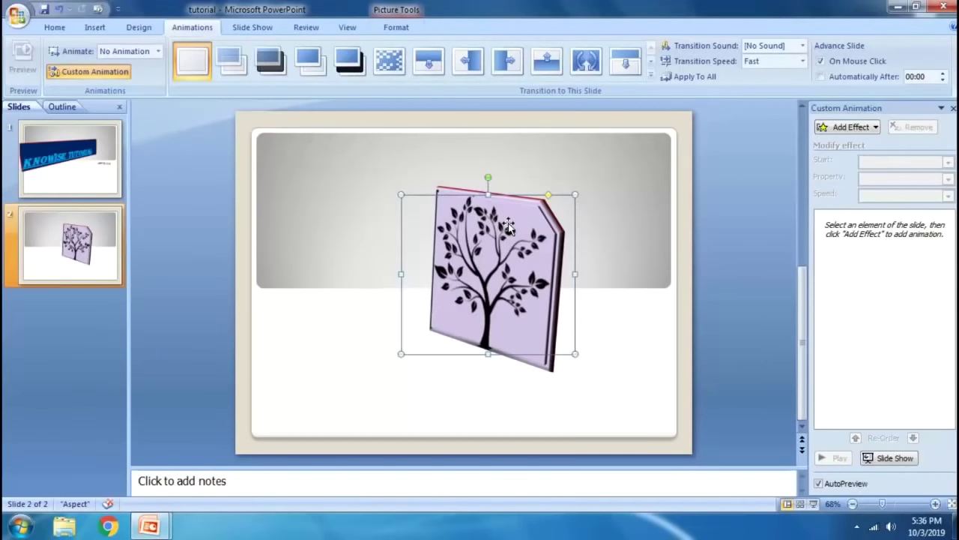
{"action": "left_click", "coordinate": [853, 128]}
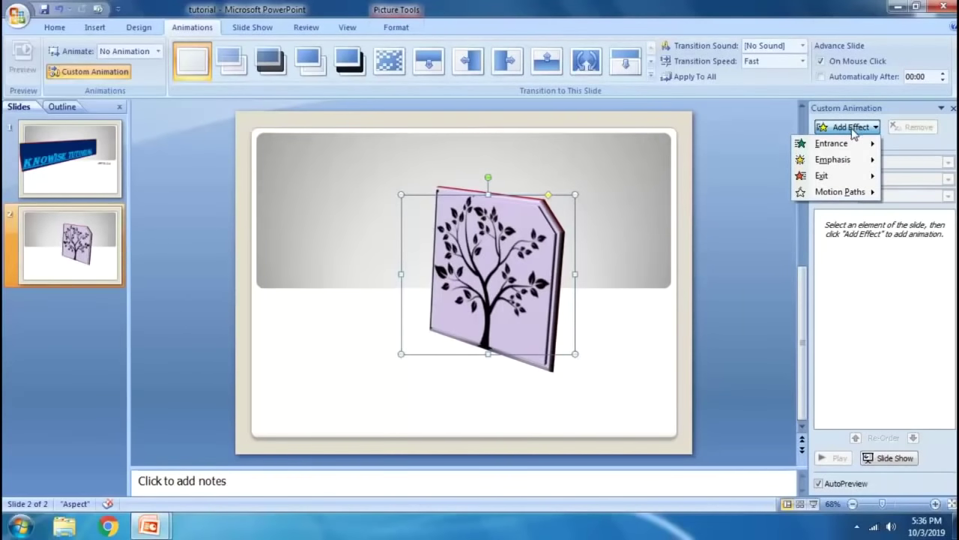
{"action": "mouse_move", "coordinate": [832, 191]}
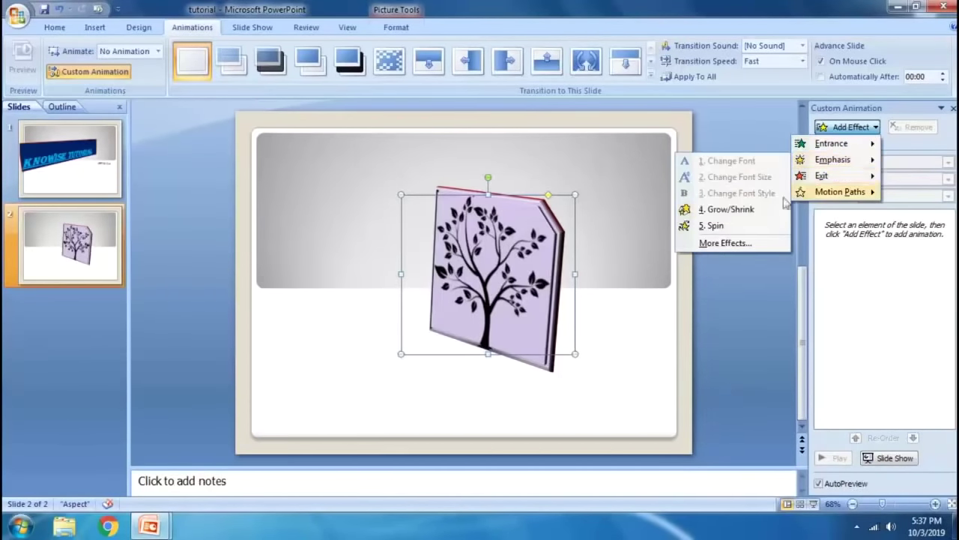
{"action": "left_click", "coordinate": [720, 243]}
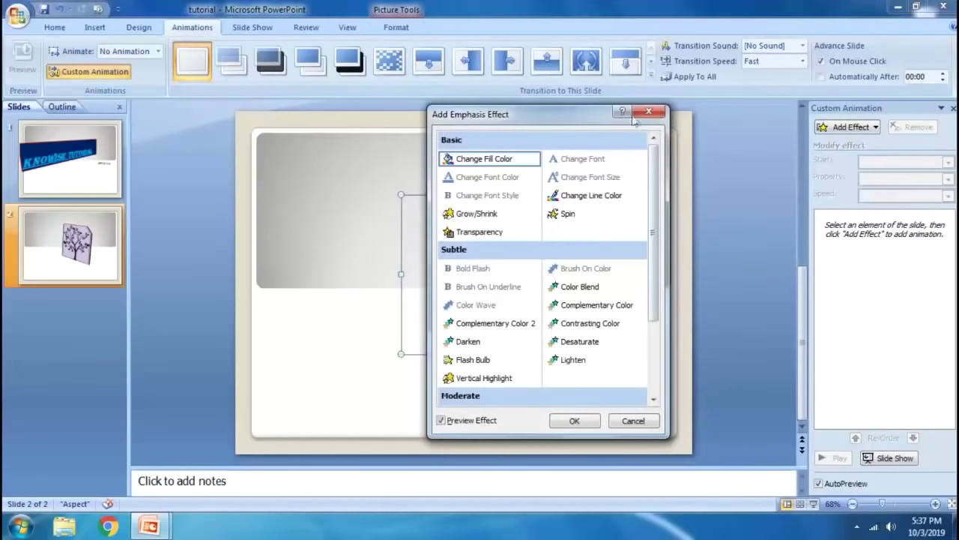
{"action": "left_click", "coordinate": [651, 110]}
{"action": "left_click", "coordinate": [841, 129]}
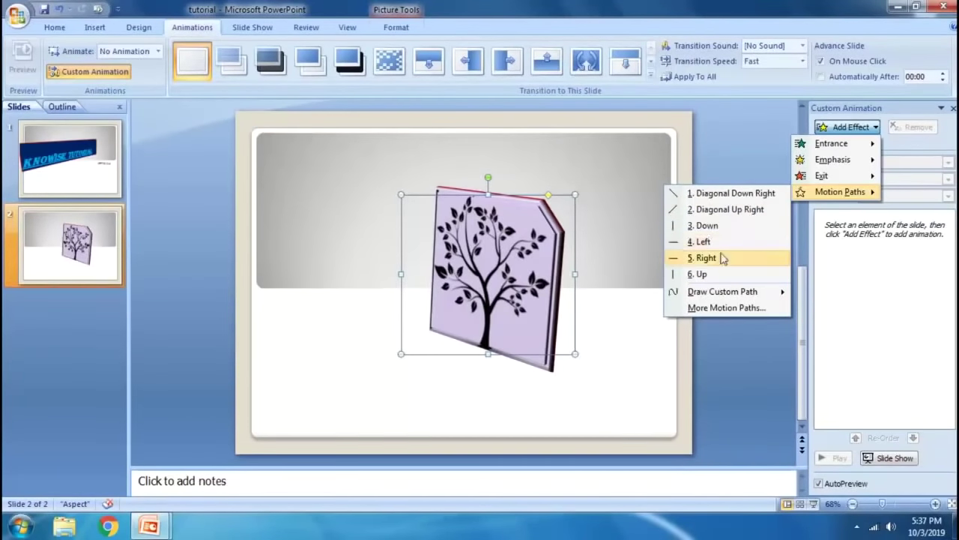
{"action": "mouse_move", "coordinate": [832, 163]}
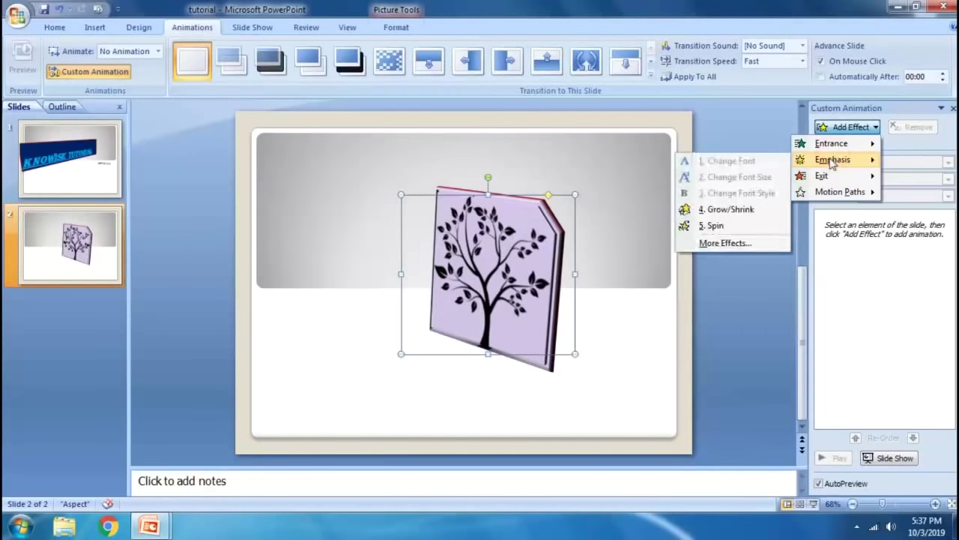
{"action": "left_click", "coordinate": [734, 245]}
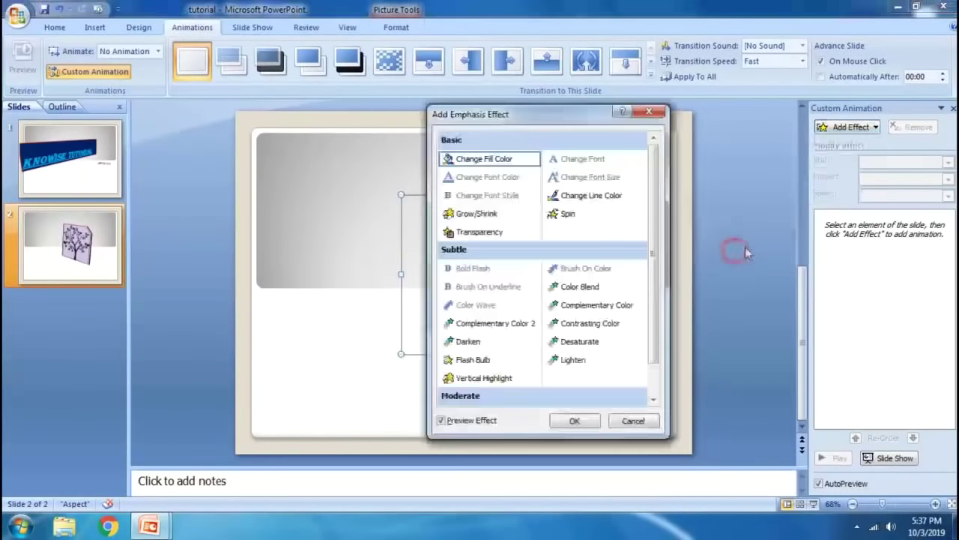
{"action": "left_click_drag", "start_coordinate": [505, 118], "coordinate": [725, 131]}
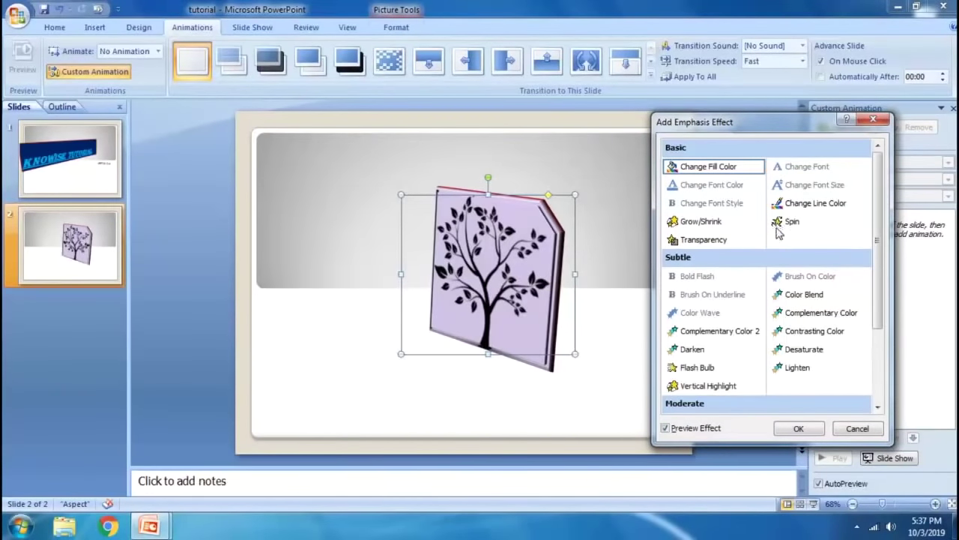
{"action": "left_click", "coordinate": [733, 329]}
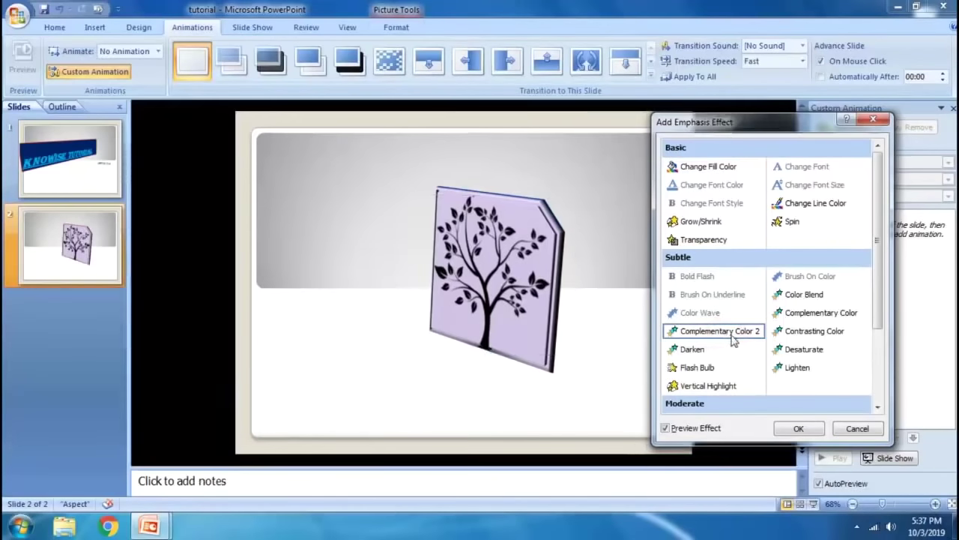
Apply the Teeter emphasis effect to the tree picture and play it on the slide
{"action": "scroll", "coordinate": [802, 327], "scroll_direction": "down", "scroll_amount": 2}
{"action": "left_click", "coordinate": [805, 328]}
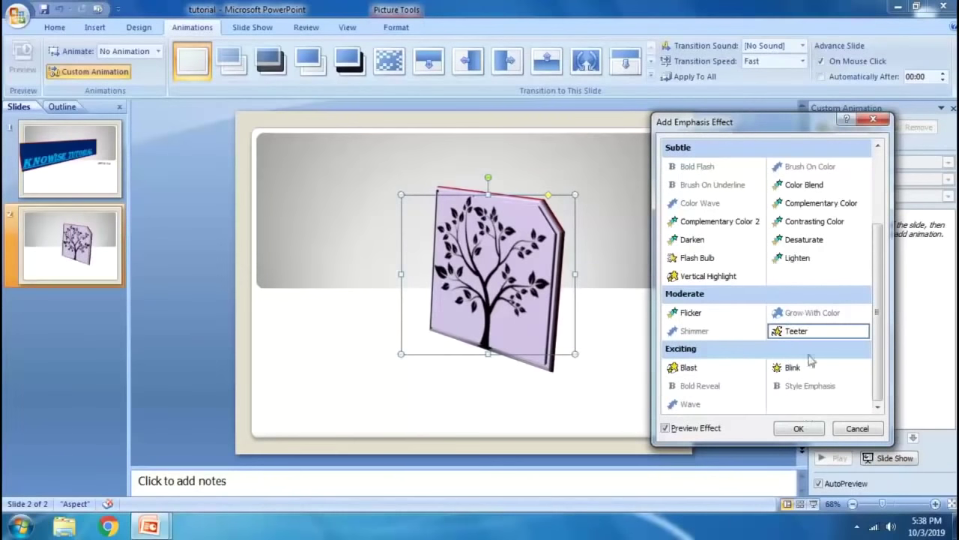
{"action": "left_click", "coordinate": [783, 330]}
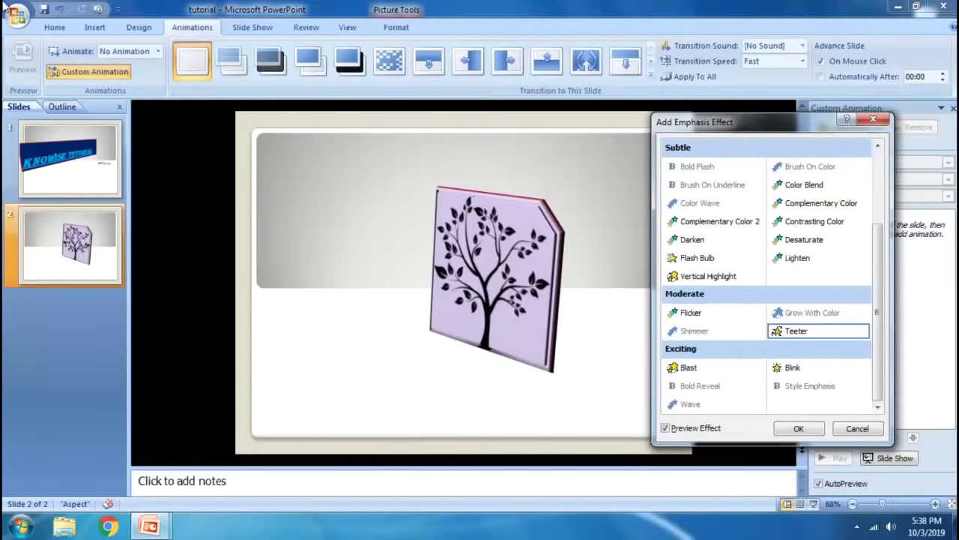
{"action": "left_click", "coordinate": [807, 334]}
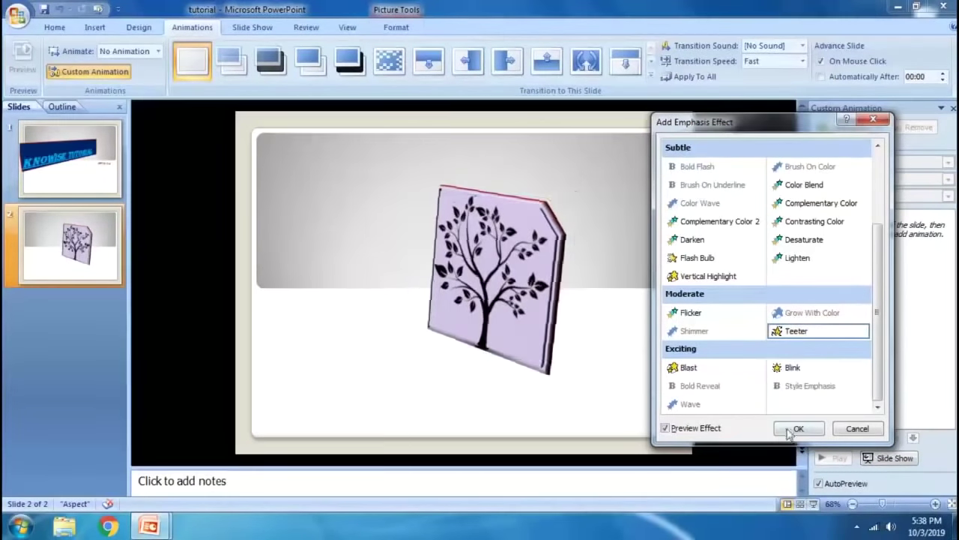
{"action": "left_click", "coordinate": [783, 429]}
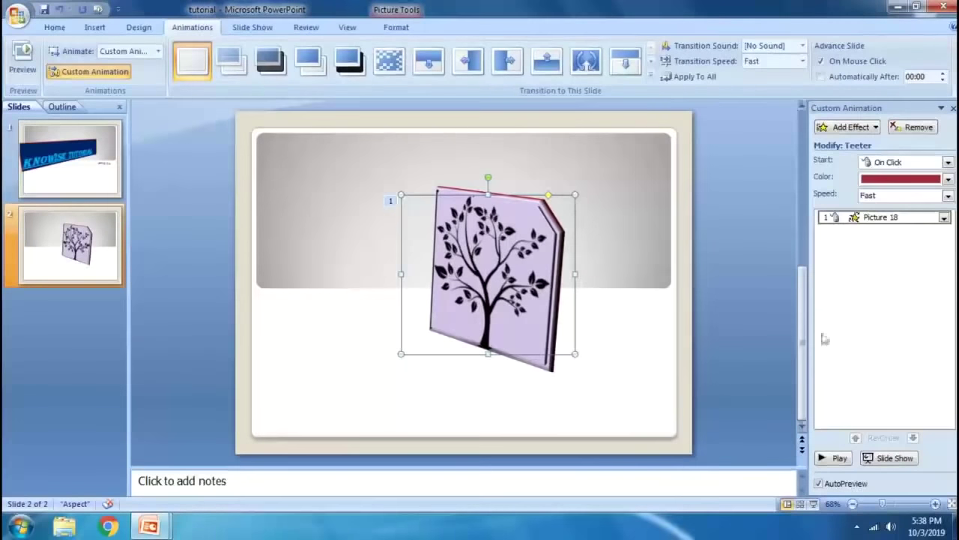
{"action": "left_click", "coordinate": [831, 457]}
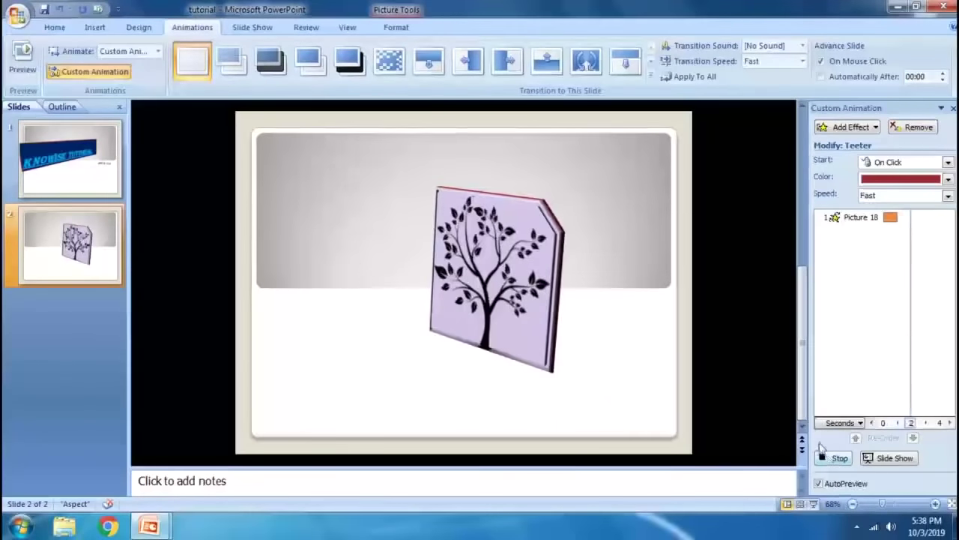
{"action": "left_click", "coordinate": [517, 276]}
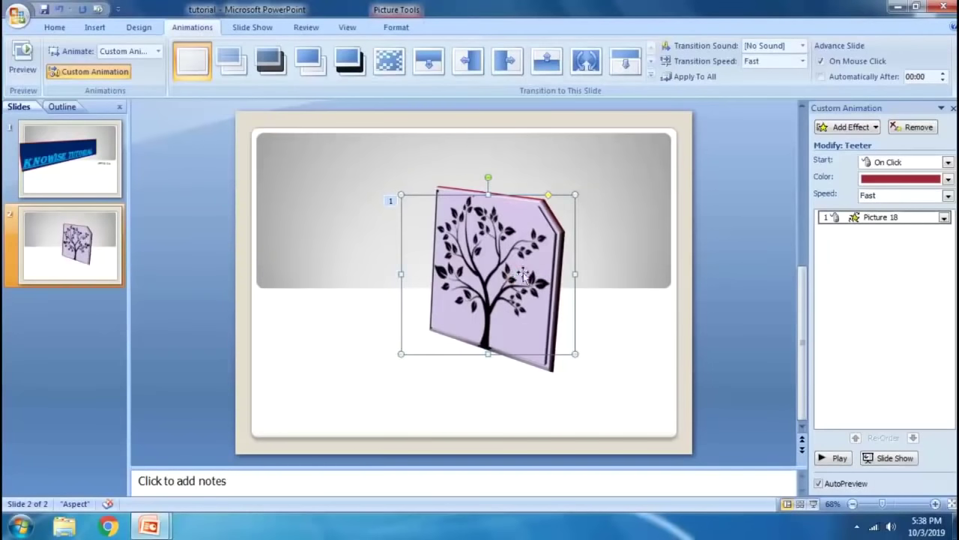
{"action": "left_click", "coordinate": [854, 127]}
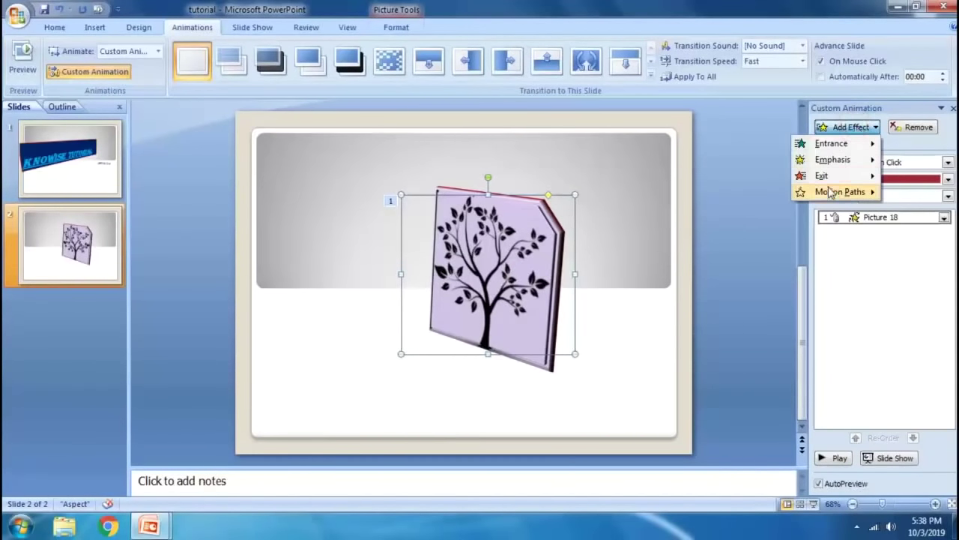
Draw a wavy Curve custom motion path across the slide's top band for the tree, then preview it
{"action": "mouse_move", "coordinate": [813, 195]}
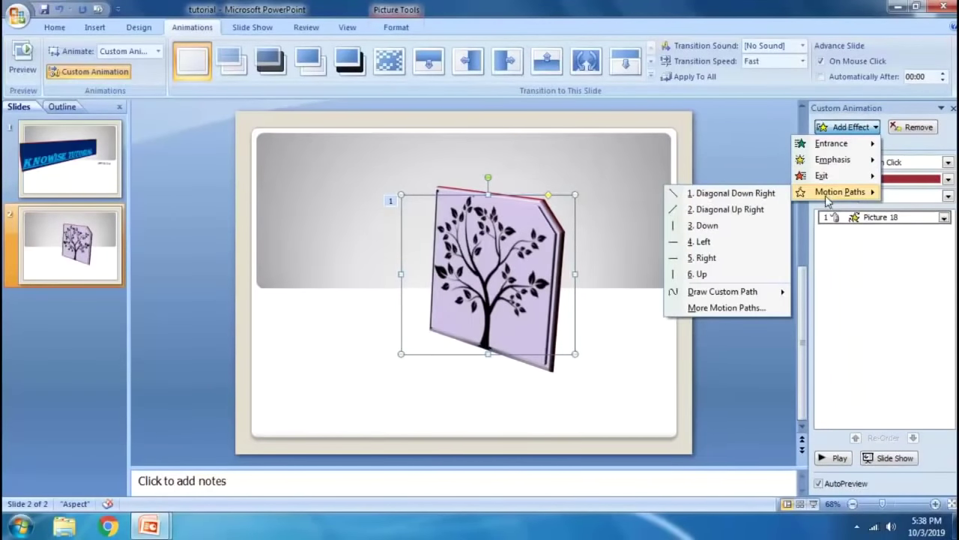
{"action": "left_click", "coordinate": [742, 292]}
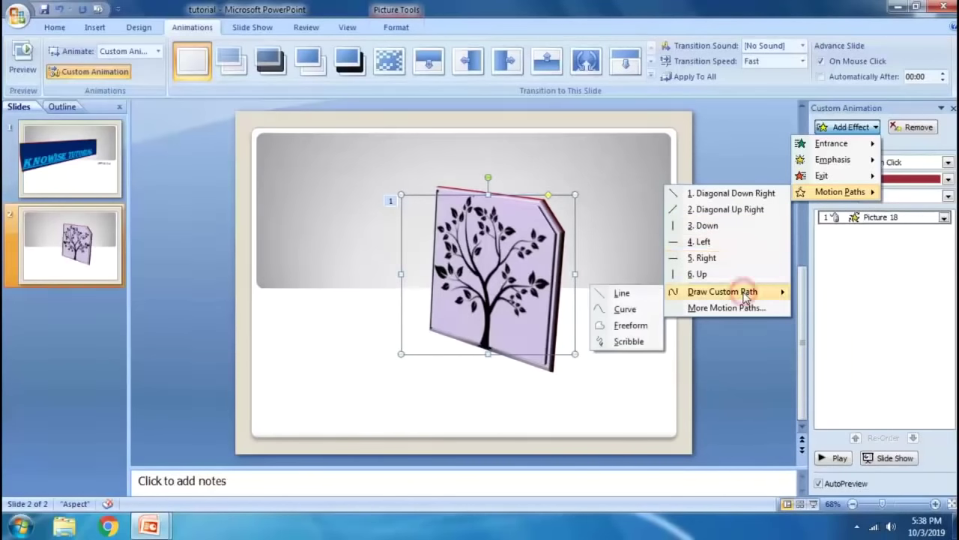
{"action": "left_click", "coordinate": [625, 309]}
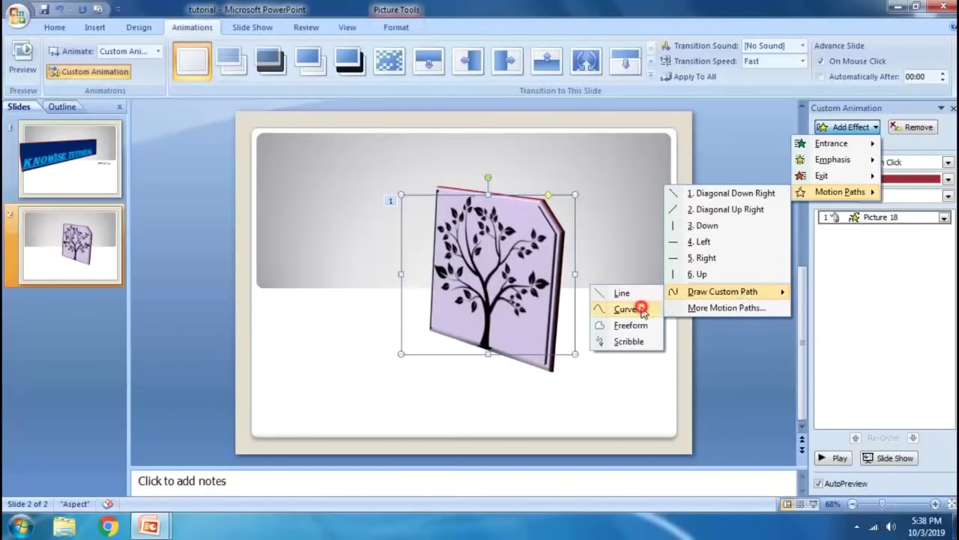
{"action": "left_click", "coordinate": [267, 332]}
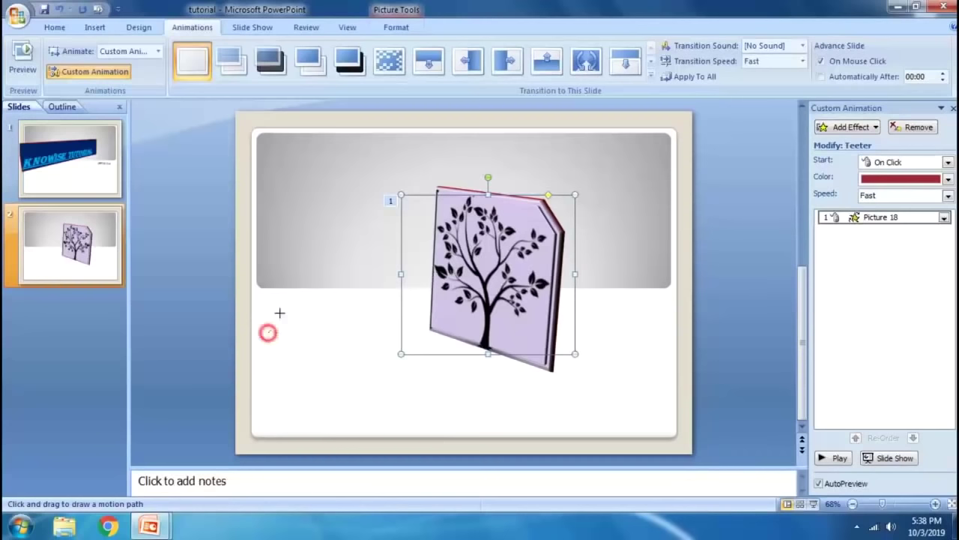
{"action": "left_click", "coordinate": [304, 295]}
{"action": "left_click", "coordinate": [385, 303]}
{"action": "left_click", "coordinate": [405, 262]}
{"action": "left_click", "coordinate": [525, 193]}
{"action": "left_click", "coordinate": [622, 267]}
{"action": "left_click", "coordinate": [659, 204]}
{"action": "double_click", "coordinate": [696, 241]}
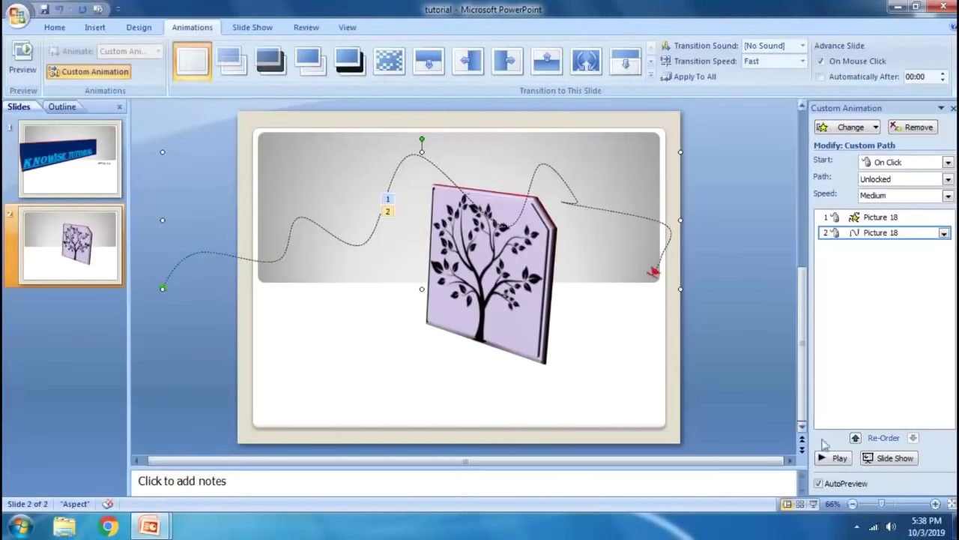
{"action": "left_click", "coordinate": [833, 459]}
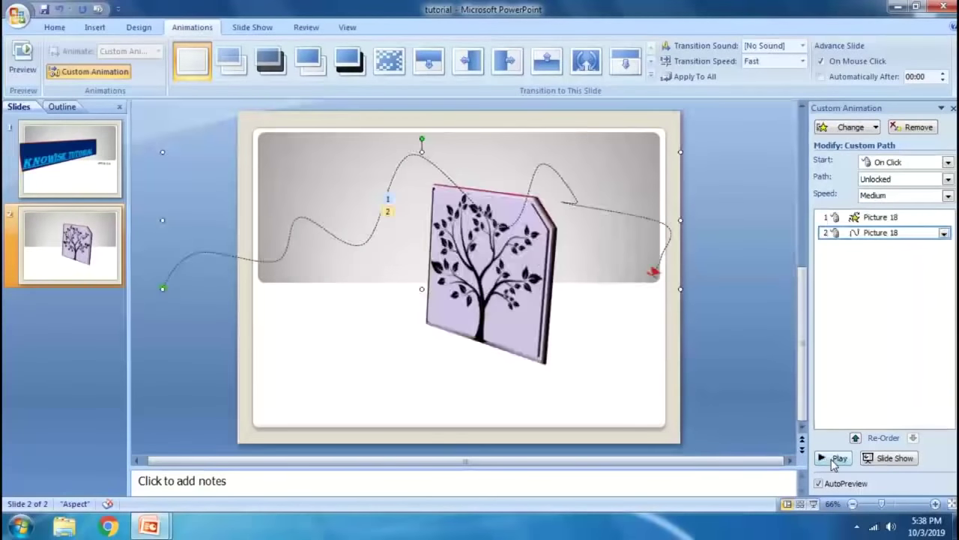
{"action": "left_click", "coordinate": [881, 234]}
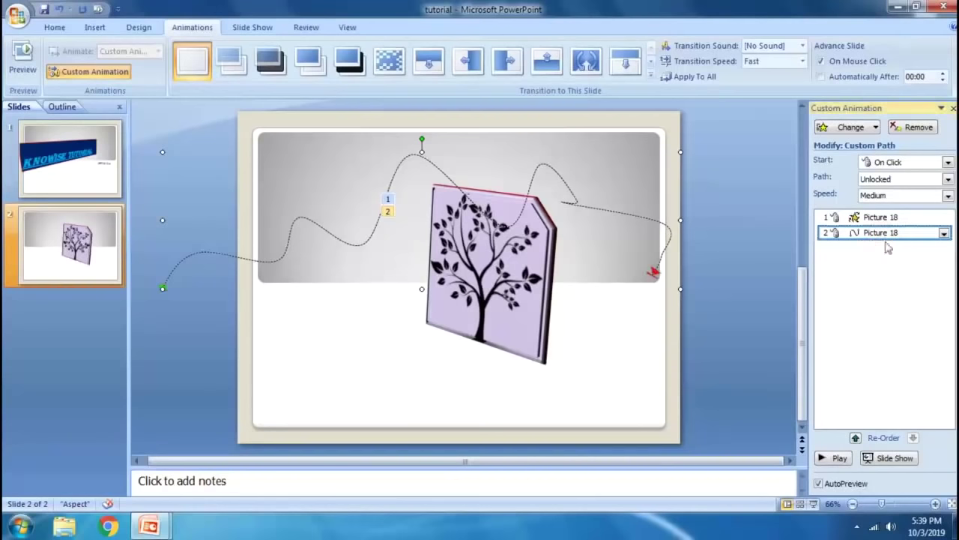
Move the Custom Path animation up ahead of Teeter and preview the new order, leaving start timing unchanged
{"action": "left_click", "coordinate": [855, 440]}
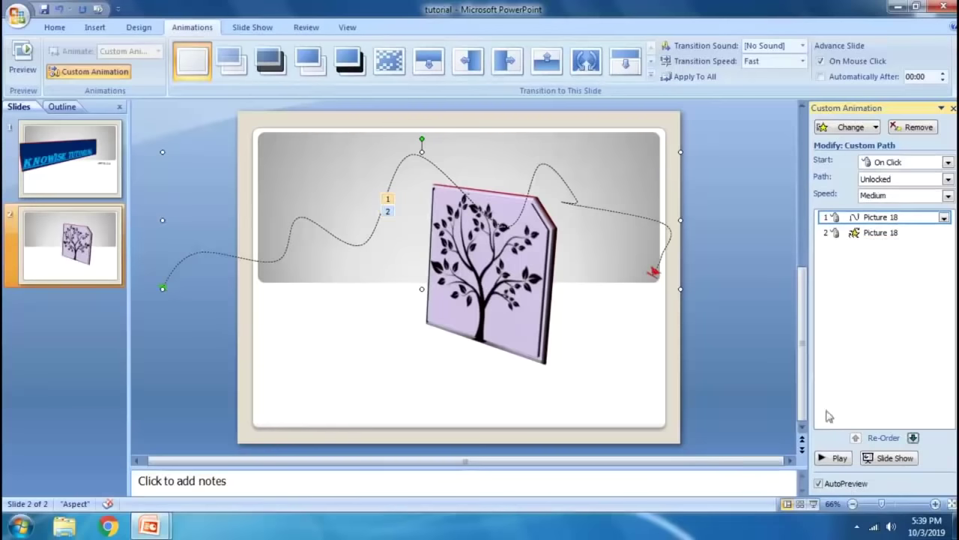
{"action": "left_click", "coordinate": [837, 459]}
{"action": "left_click", "coordinate": [947, 162]}
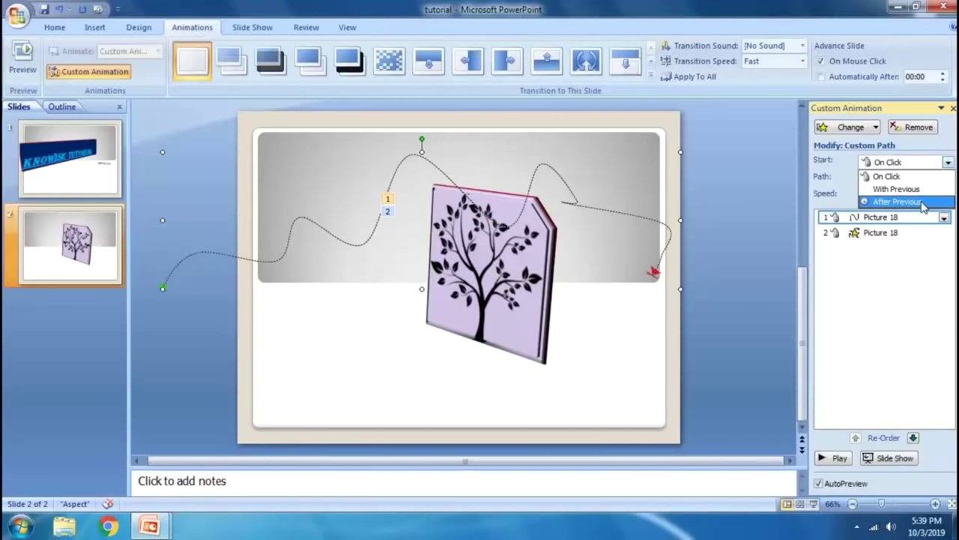
{"action": "left_click", "coordinate": [881, 292]}
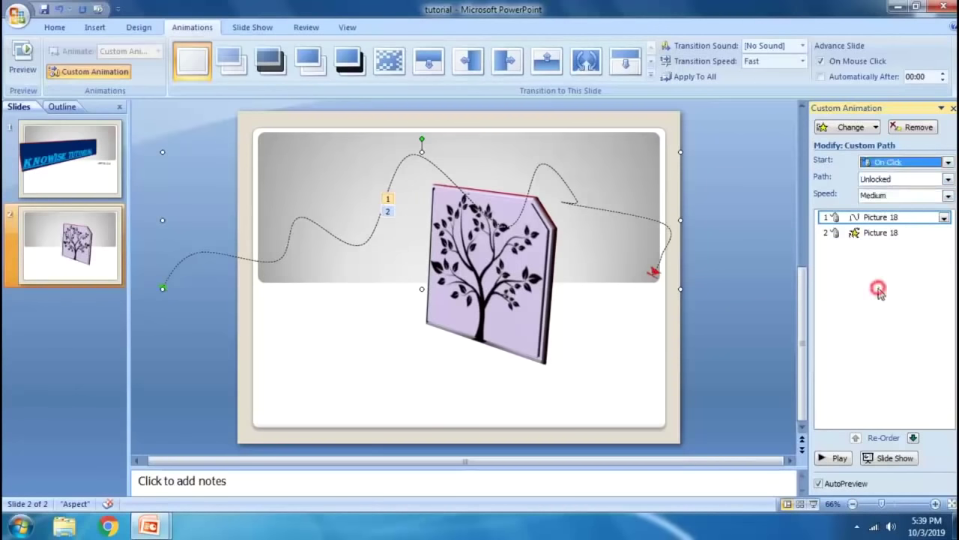
Keep the motion path starting On Click and set its speed to Medium
{"action": "left_click", "coordinate": [948, 163]}
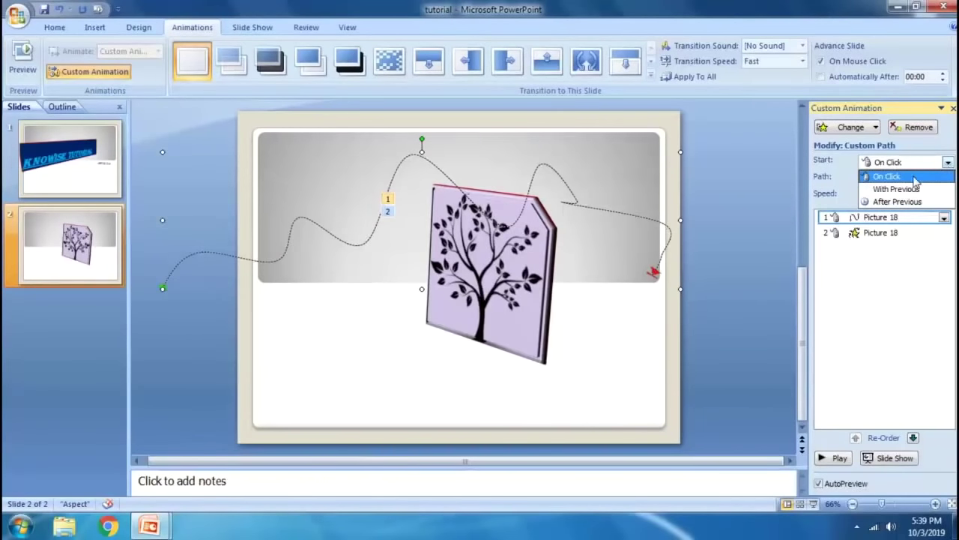
{"action": "left_click", "coordinate": [916, 177]}
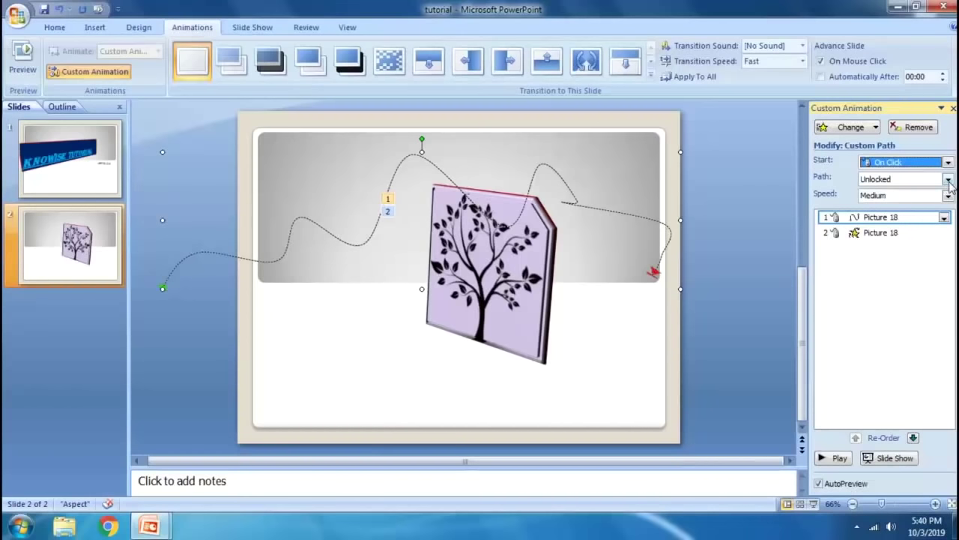
{"action": "left_click", "coordinate": [948, 195]}
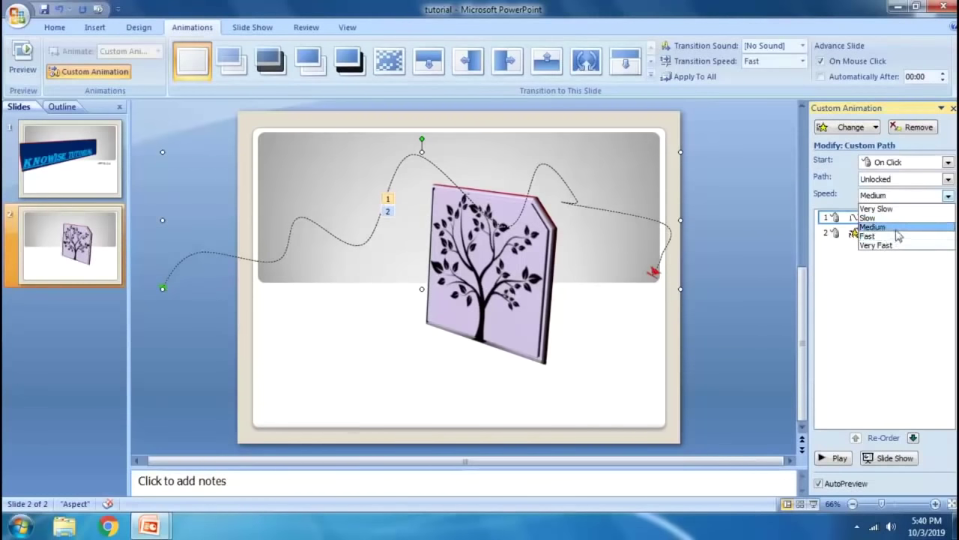
{"action": "left_click", "coordinate": [873, 226]}
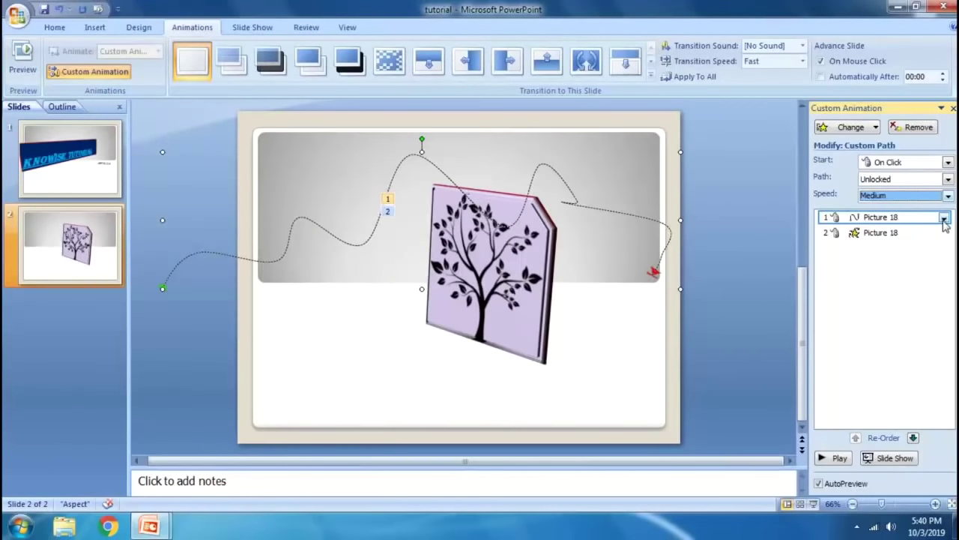
{"action": "left_click", "coordinate": [262, 26]}
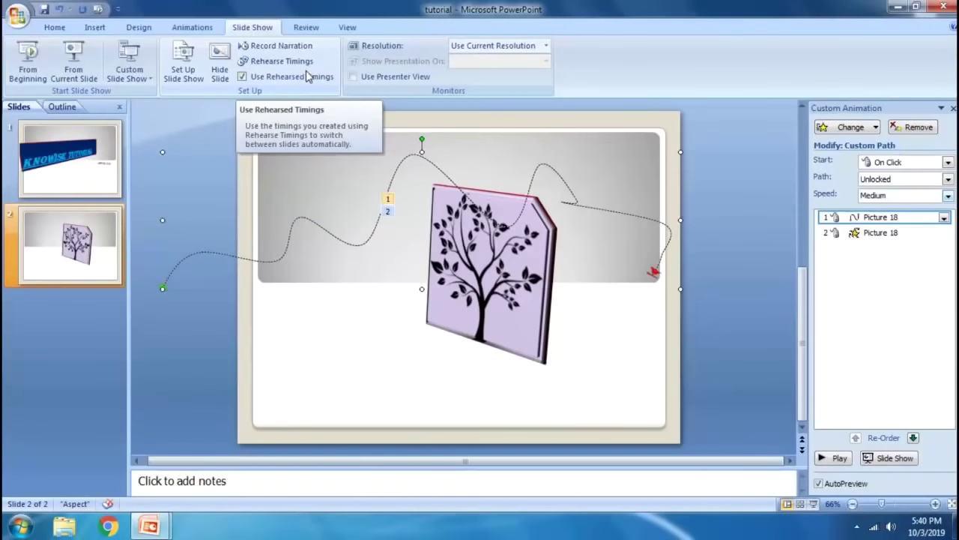
{"action": "left_click", "coordinate": [132, 79]}
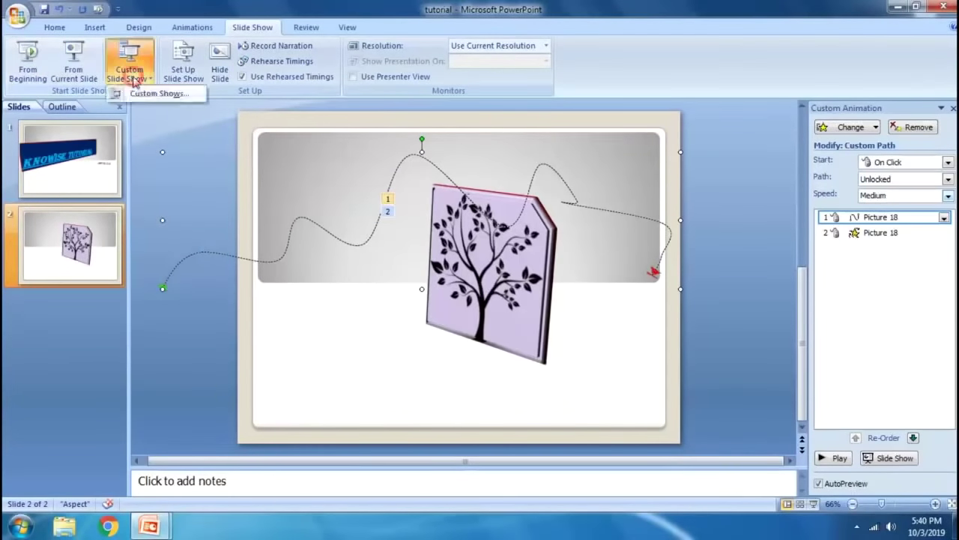
{"action": "left_click", "coordinate": [141, 94]}
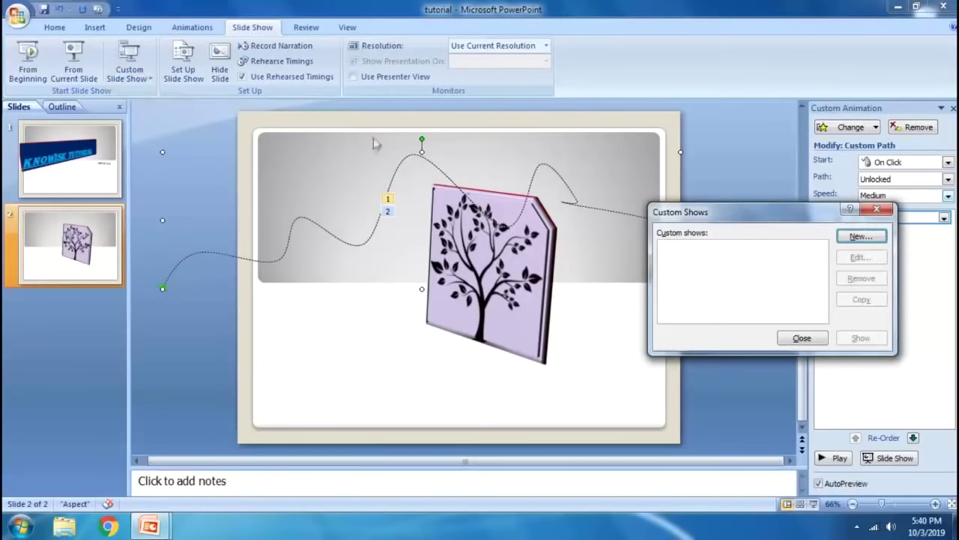
{"action": "left_click_drag", "start_coordinate": [771, 218], "coordinate": [731, 222]}
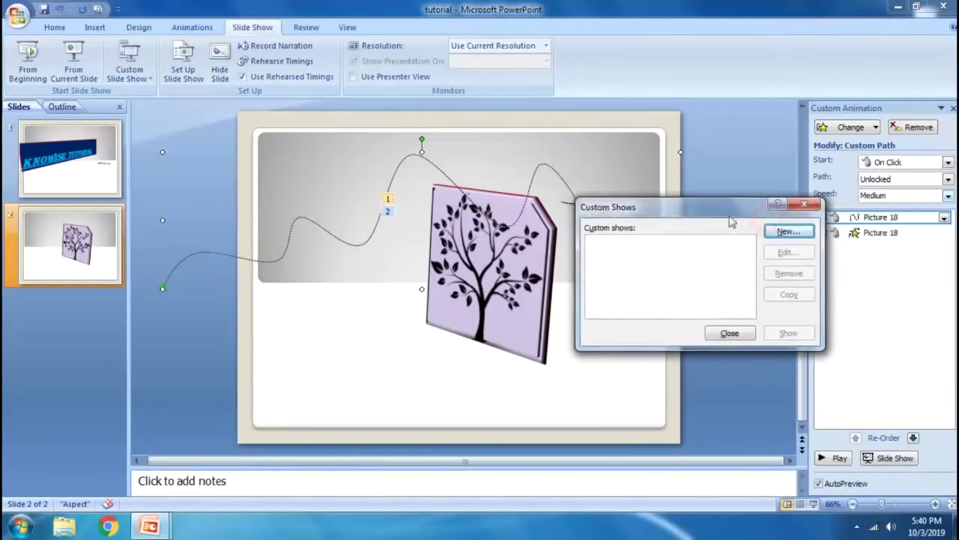
{"action": "left_click", "coordinate": [804, 205]}
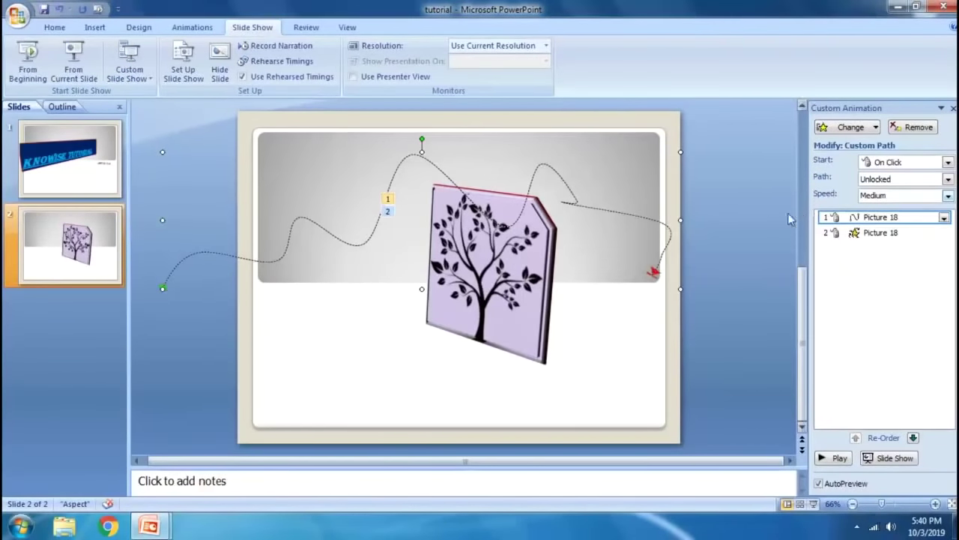
{"action": "left_click", "coordinate": [303, 46]}
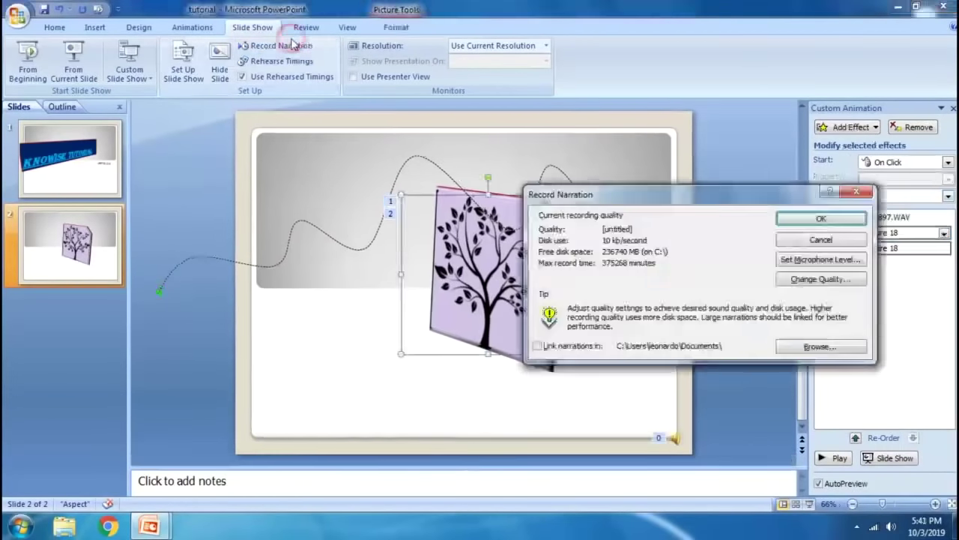
Record a narration from the first slide at the current quality, then exit the finished slide show
{"action": "left_click_drag", "start_coordinate": [616, 192], "coordinate": [424, 187]}
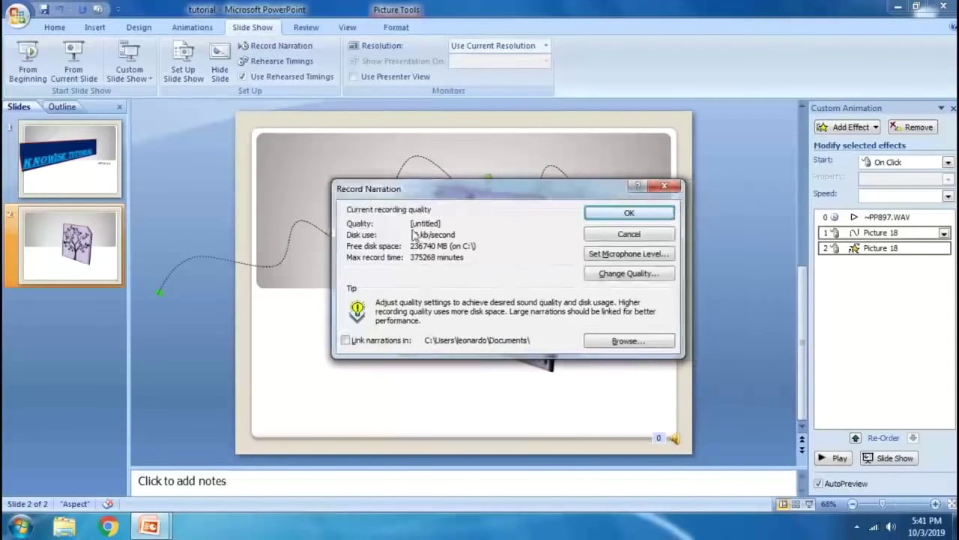
{"action": "left_click", "coordinate": [646, 215]}
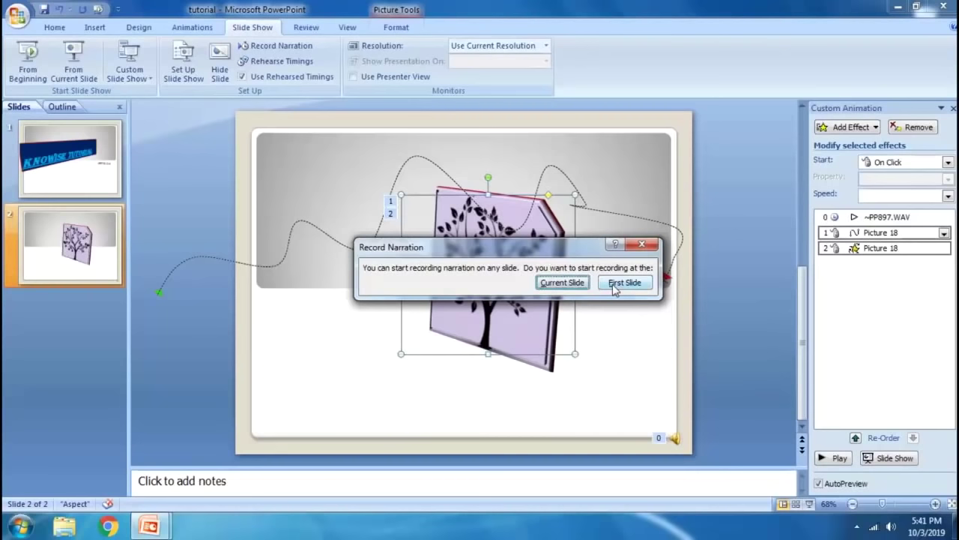
{"action": "left_click_drag", "start_coordinate": [514, 249], "coordinate": [443, 207]}
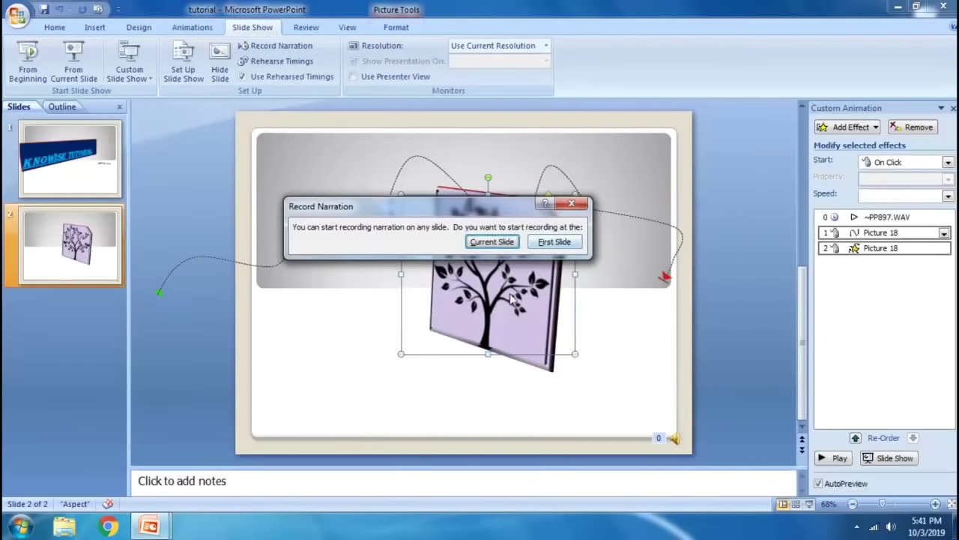
{"action": "left_click", "coordinate": [554, 242]}
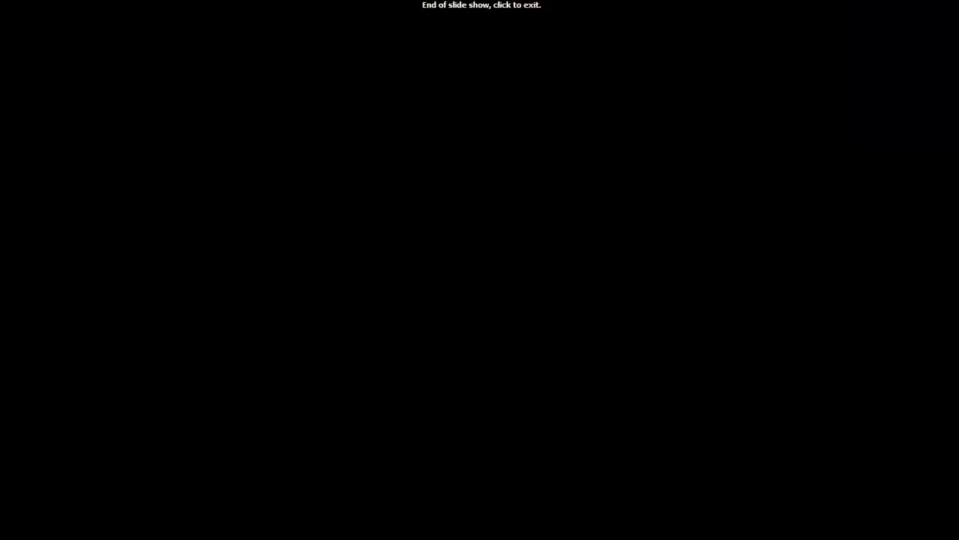
{"action": "left_click", "coordinate": [441, 485]}
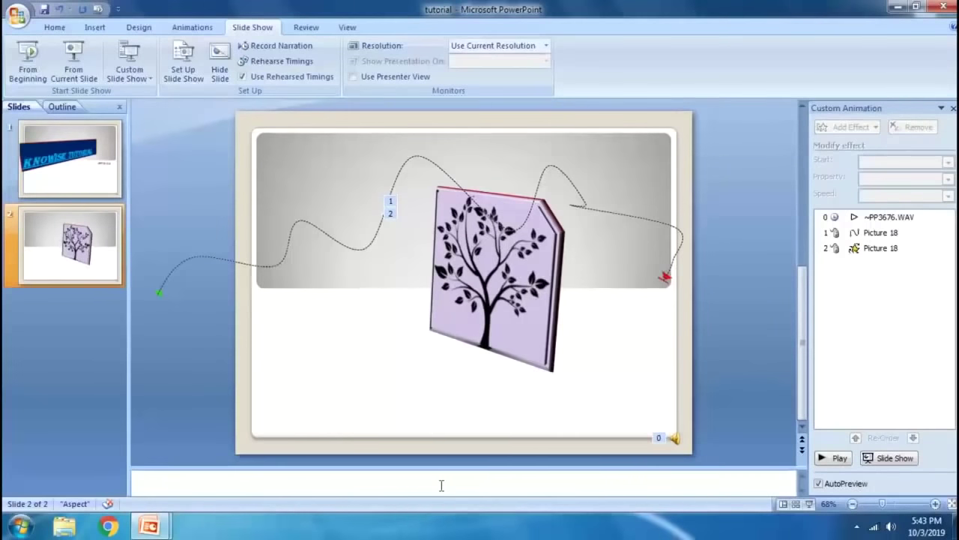
Type the speaker note 'This is important notes :' for slide 2
{"action": "type", "text": "this is m"}
{"action": "key", "text": "BackSpace"}
{"action": "type", "text": "import"}
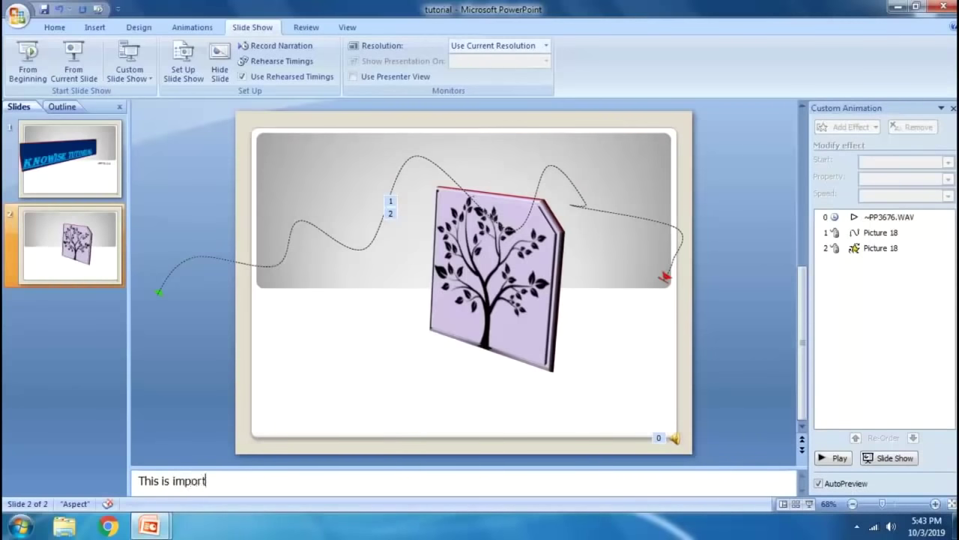
{"action": "type", "text": "ant notes :"}
Add two 'Sub notes' lines below it and start another new notes line
{"action": "key", "text": "Return"}
{"action": "type", "text": "Sub notes"}
{"action": "key", "text": "Return"}
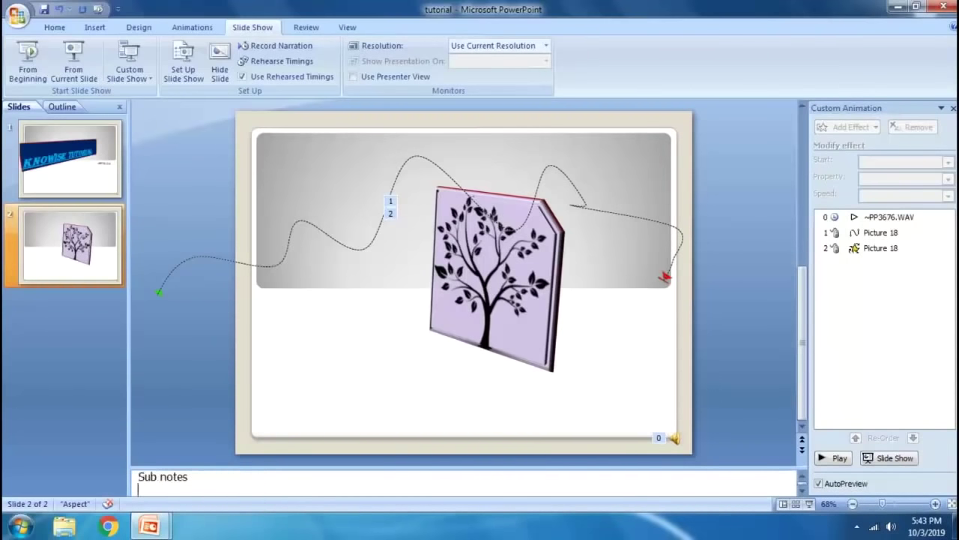
{"action": "type", "text": "sub notes"}
{"action": "key", "text": "ctrl+z"}
{"action": "key", "text": "ctrl+y"}
{"action": "scroll", "coordinate": [300, 488], "scroll_direction": "up", "scroll_amount": 1}
{"action": "scroll", "coordinate": [299, 488], "scroll_direction": "down", "scroll_amount": 1}
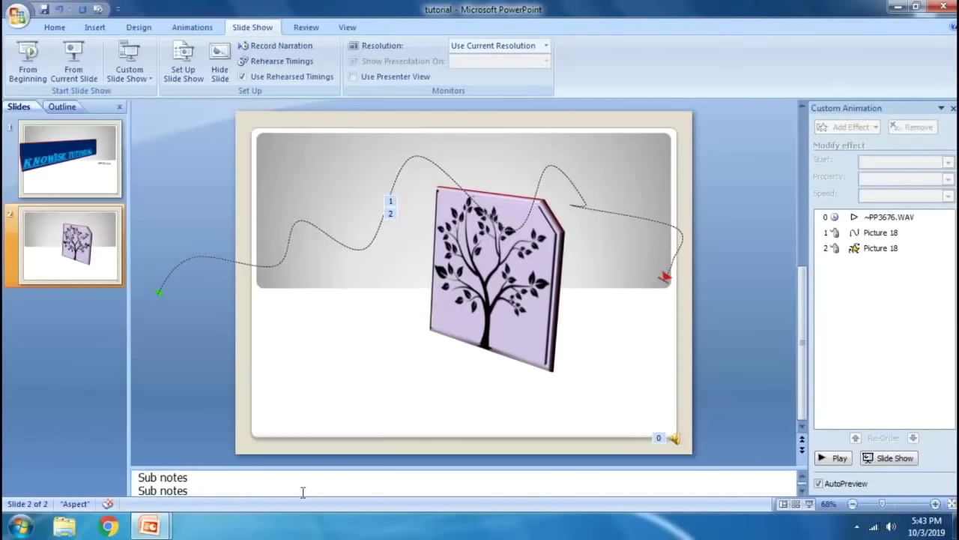
{"action": "scroll", "coordinate": [303, 491], "scroll_direction": "down", "scroll_amount": 1}
{"action": "scroll", "coordinate": [303, 492], "scroll_direction": "up", "scroll_amount": 1}
{"action": "scroll", "coordinate": [303, 492], "scroll_direction": "up", "scroll_amount": 1}
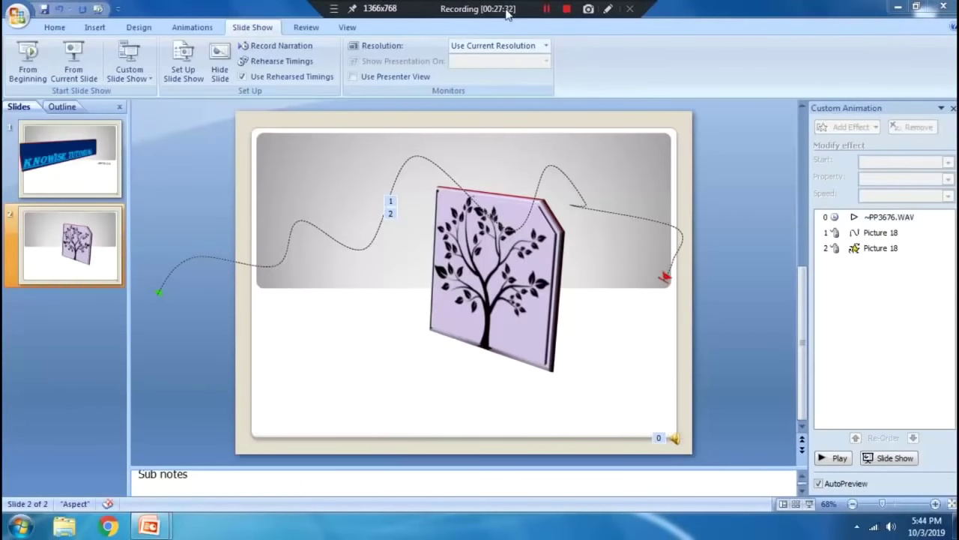
{"action": "key", "text": "Return"}
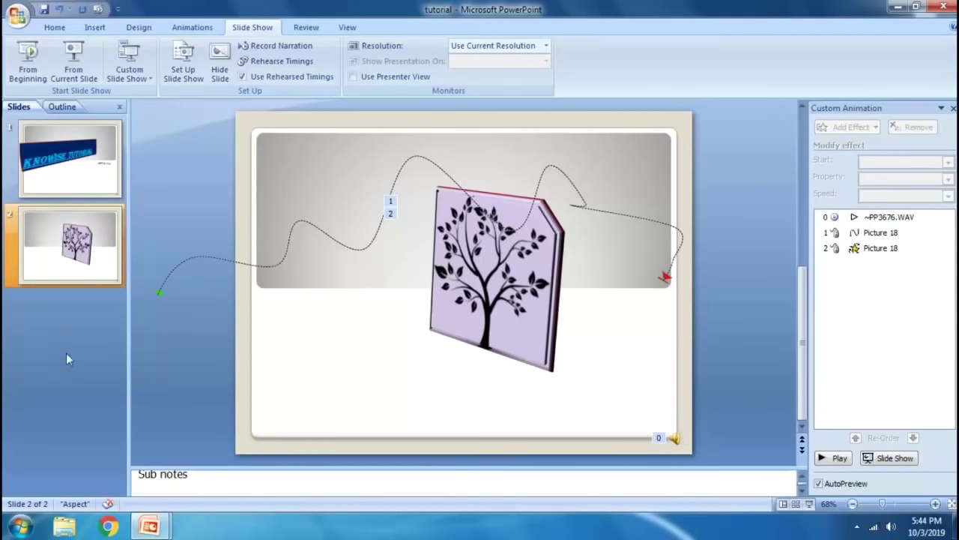
In Outline view, retype slide 1's subtitle as 'Ppt slide' and type 'secon' on slide 2's title line
{"action": "left_click", "coordinate": [59, 107]}
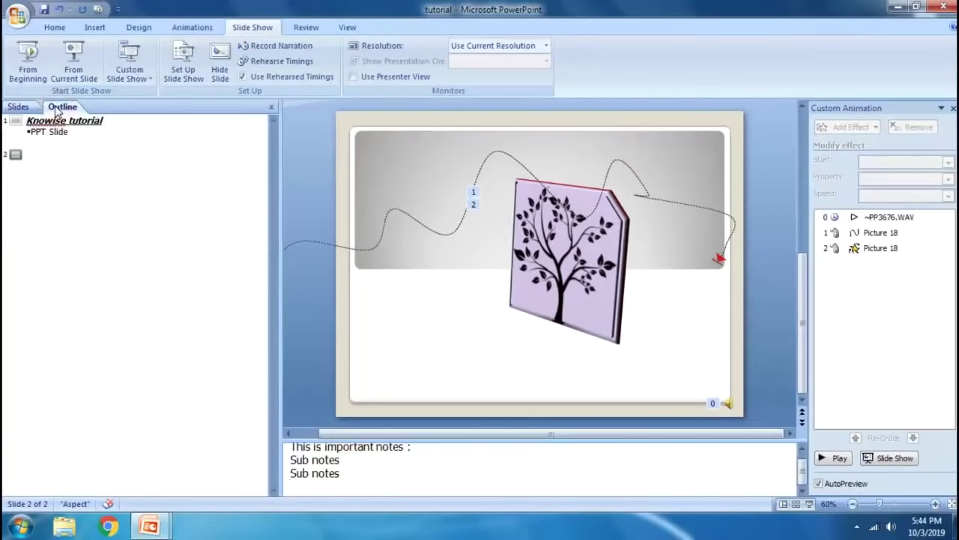
{"action": "left_click", "coordinate": [58, 148]}
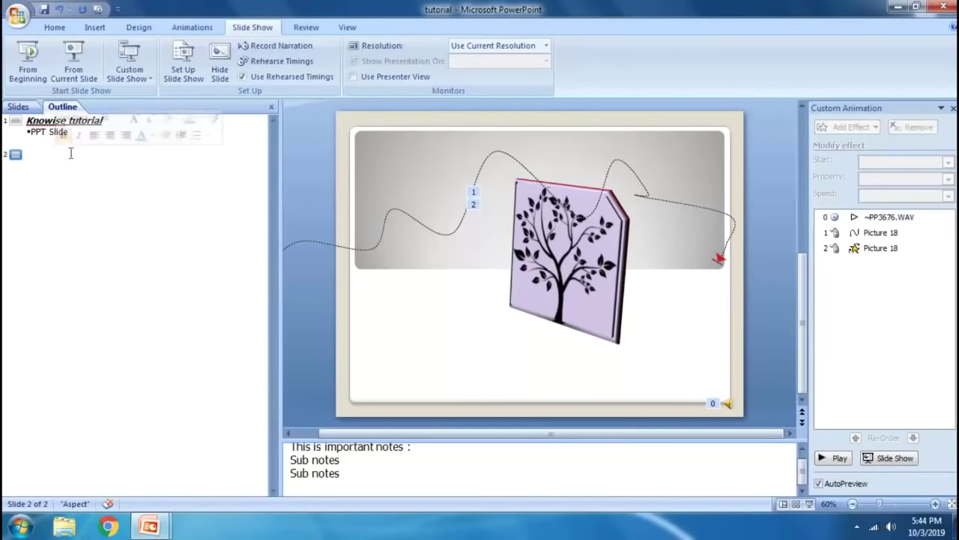
{"action": "left_click_drag", "start_coordinate": [73, 132], "coordinate": [39, 137]}
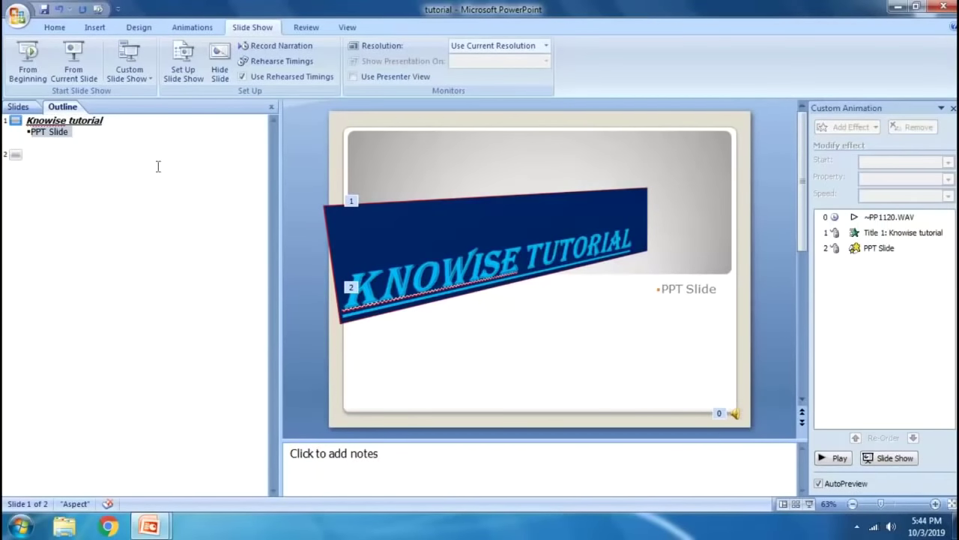
{"action": "type", "text": "Ppt slide"}
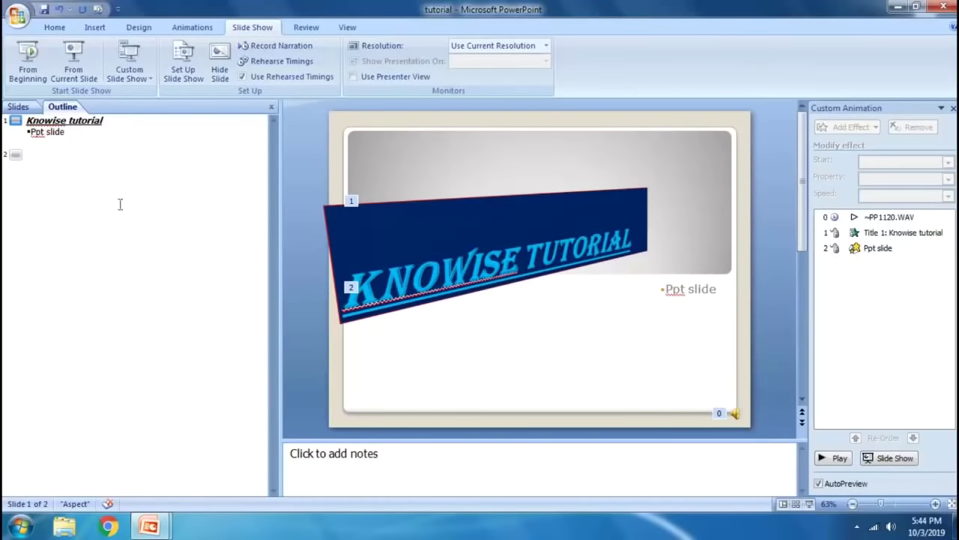
{"action": "left_click", "coordinate": [72, 156]}
{"action": "type", "text": "secon"}
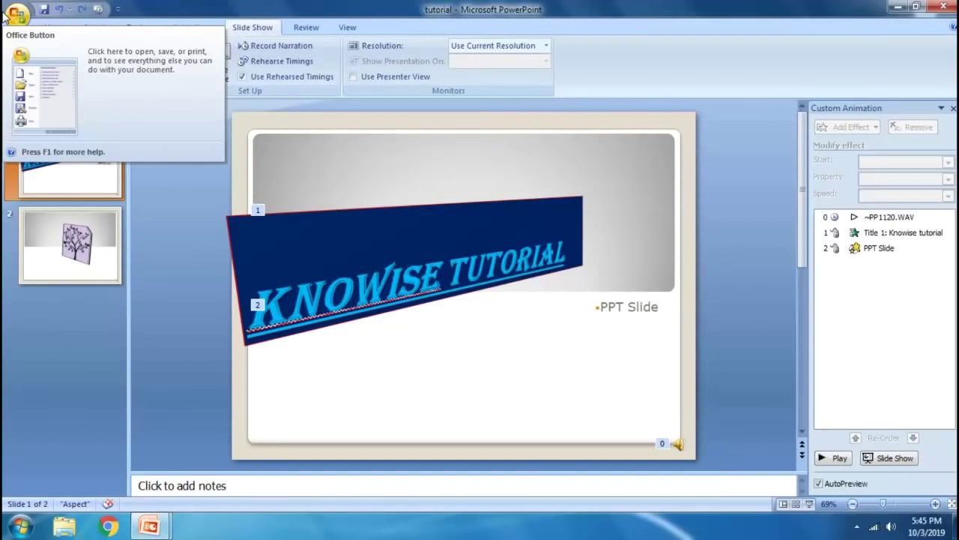
Save the presentation under the name 'tutorial2', then bring up the Open dialog
{"action": "left_click", "coordinate": [6, 17]}
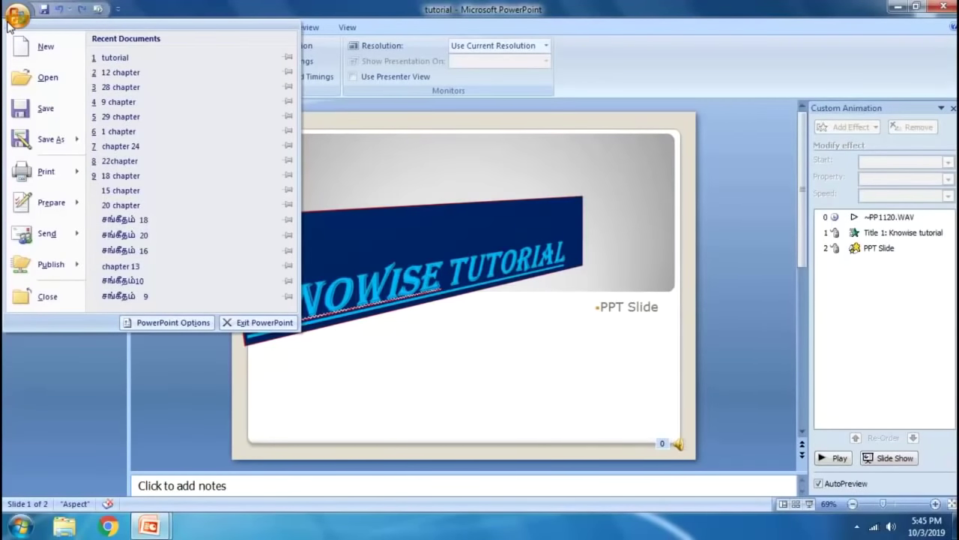
{"action": "left_click", "coordinate": [27, 143]}
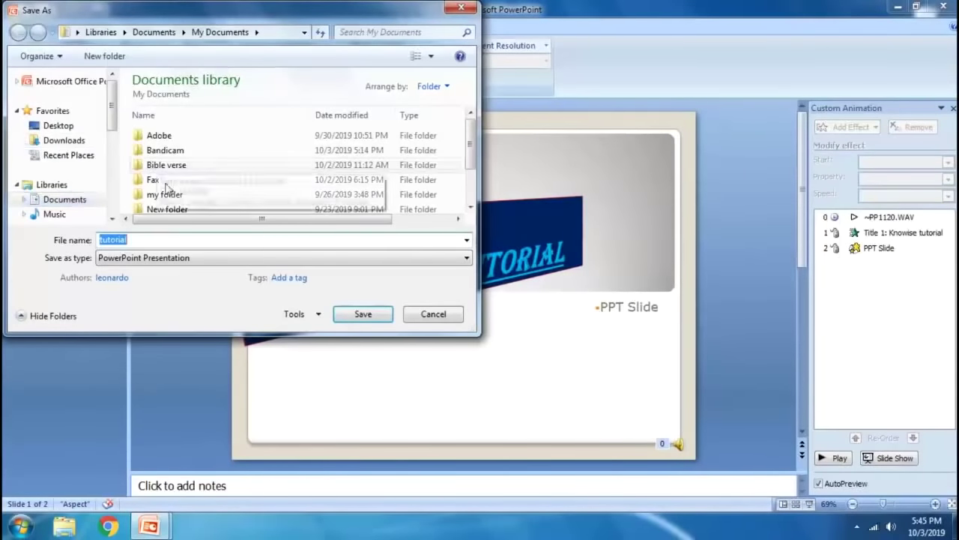
{"action": "left_click", "coordinate": [153, 242]}
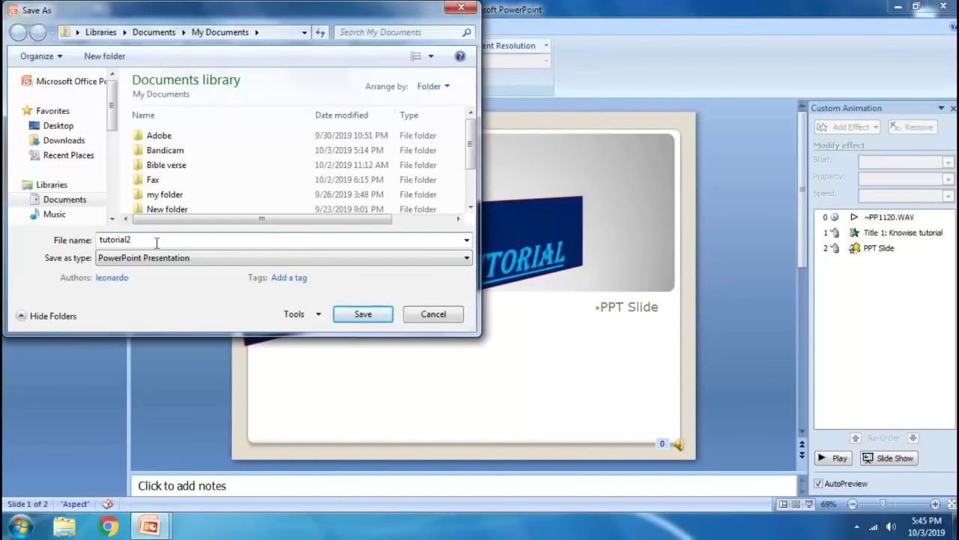
{"action": "left_click", "coordinate": [363, 313]}
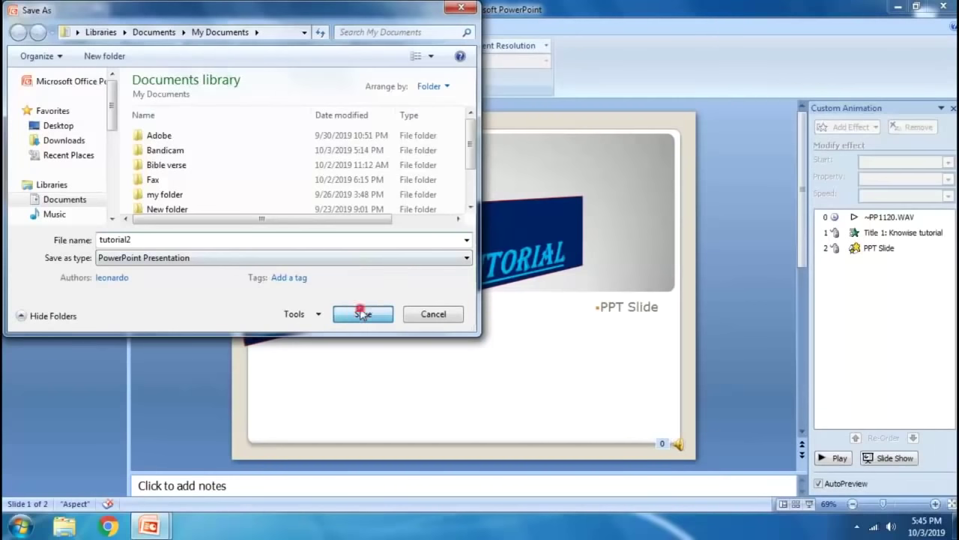
{"action": "left_click", "coordinate": [16, 15]}
{"action": "left_click", "coordinate": [45, 77]}
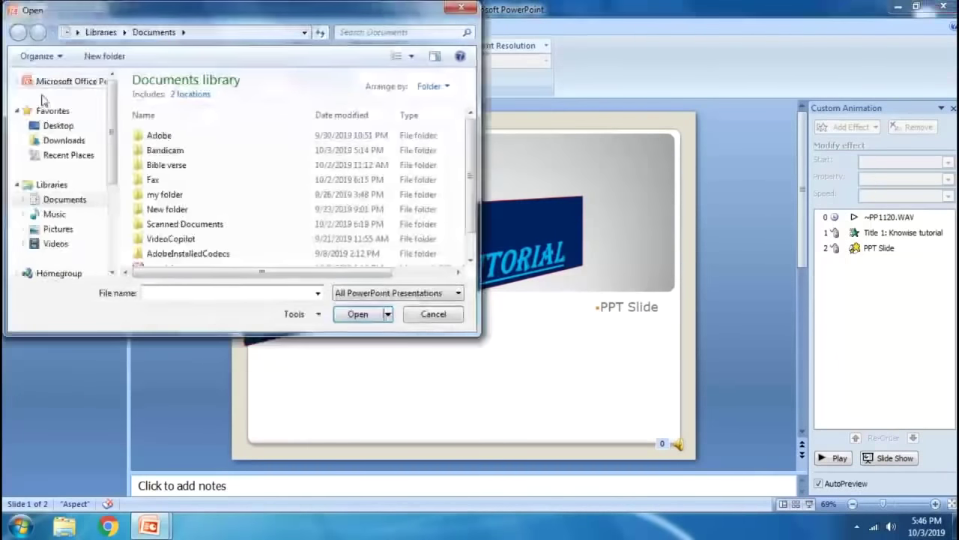
Open the original 'tutorial' file, then reopen tutorial2 from Recent Documents
{"action": "scroll", "coordinate": [474, 149], "scroll_direction": "down", "scroll_amount": 2}
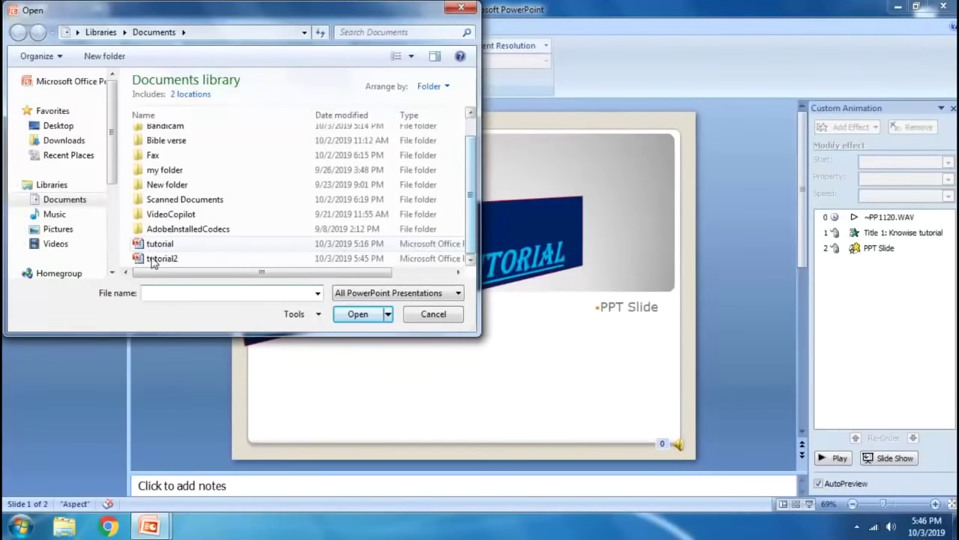
{"action": "left_click", "coordinate": [182, 246]}
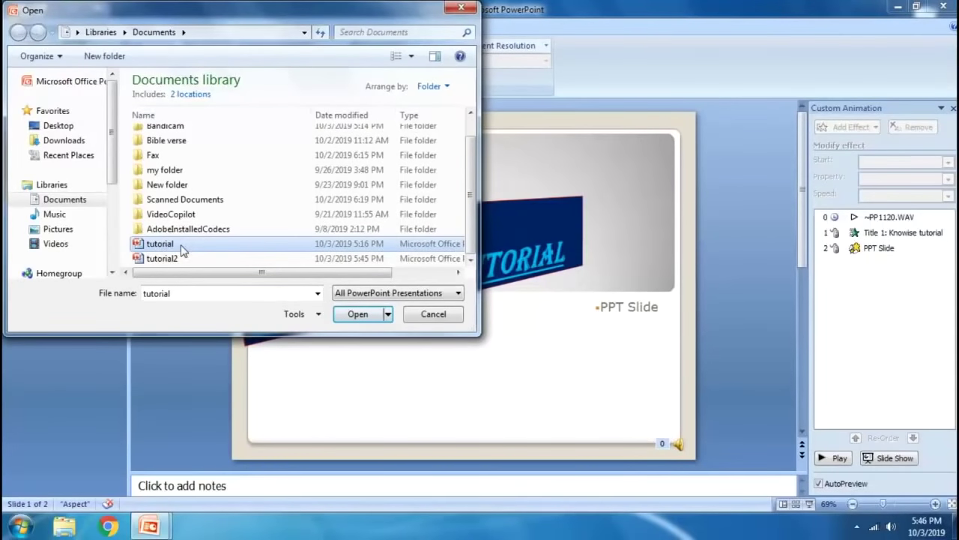
{"action": "left_click", "coordinate": [357, 315]}
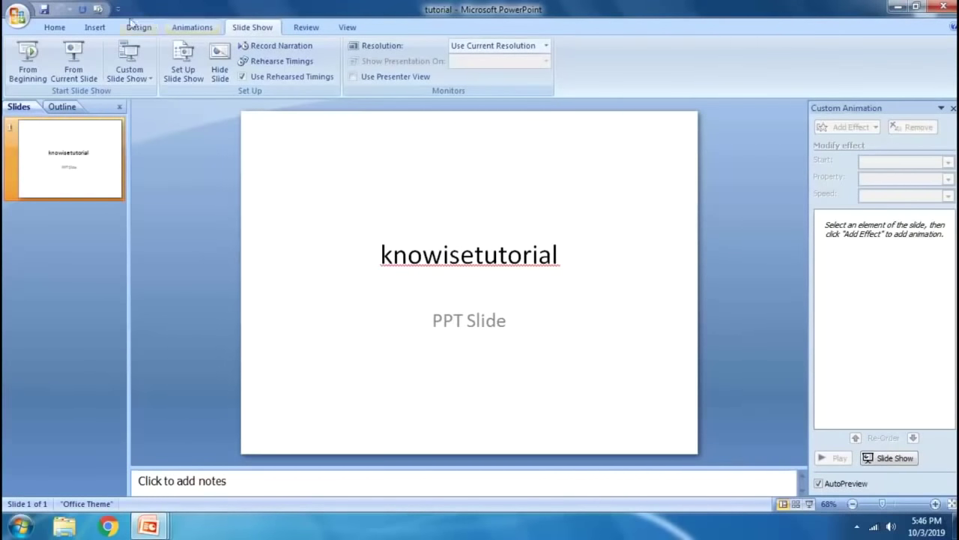
{"action": "left_click", "coordinate": [16, 16]}
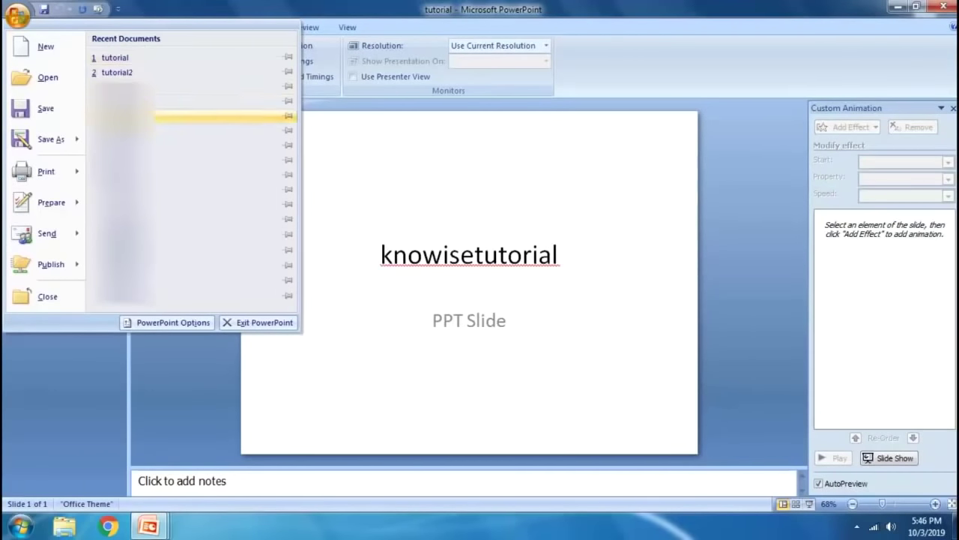
{"action": "left_click", "coordinate": [120, 72]}
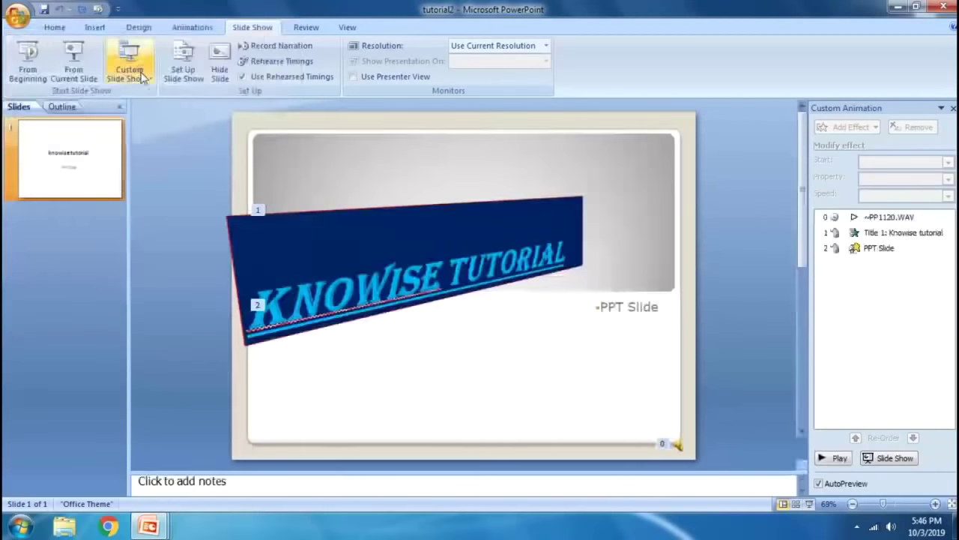